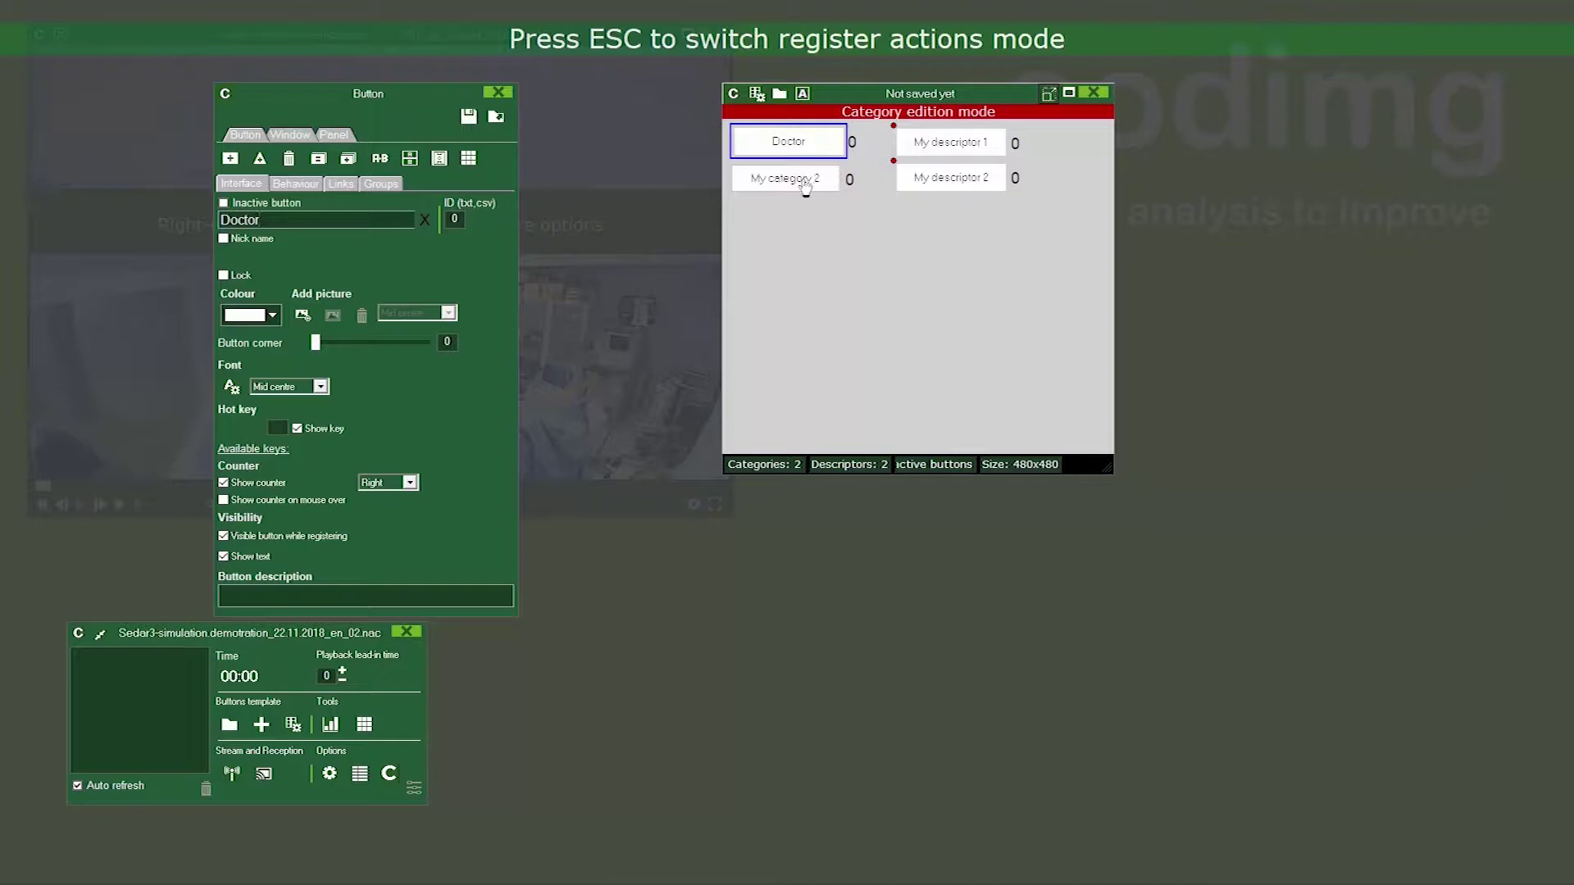
- Rename the second category button as Nurse and the two descriptor buttons as Good and Bad
click(323, 213)
text(Nurse)
click(975, 144)
click(353, 220)
text(Good)
click(941, 184)
click(335, 219)
text(Bad)
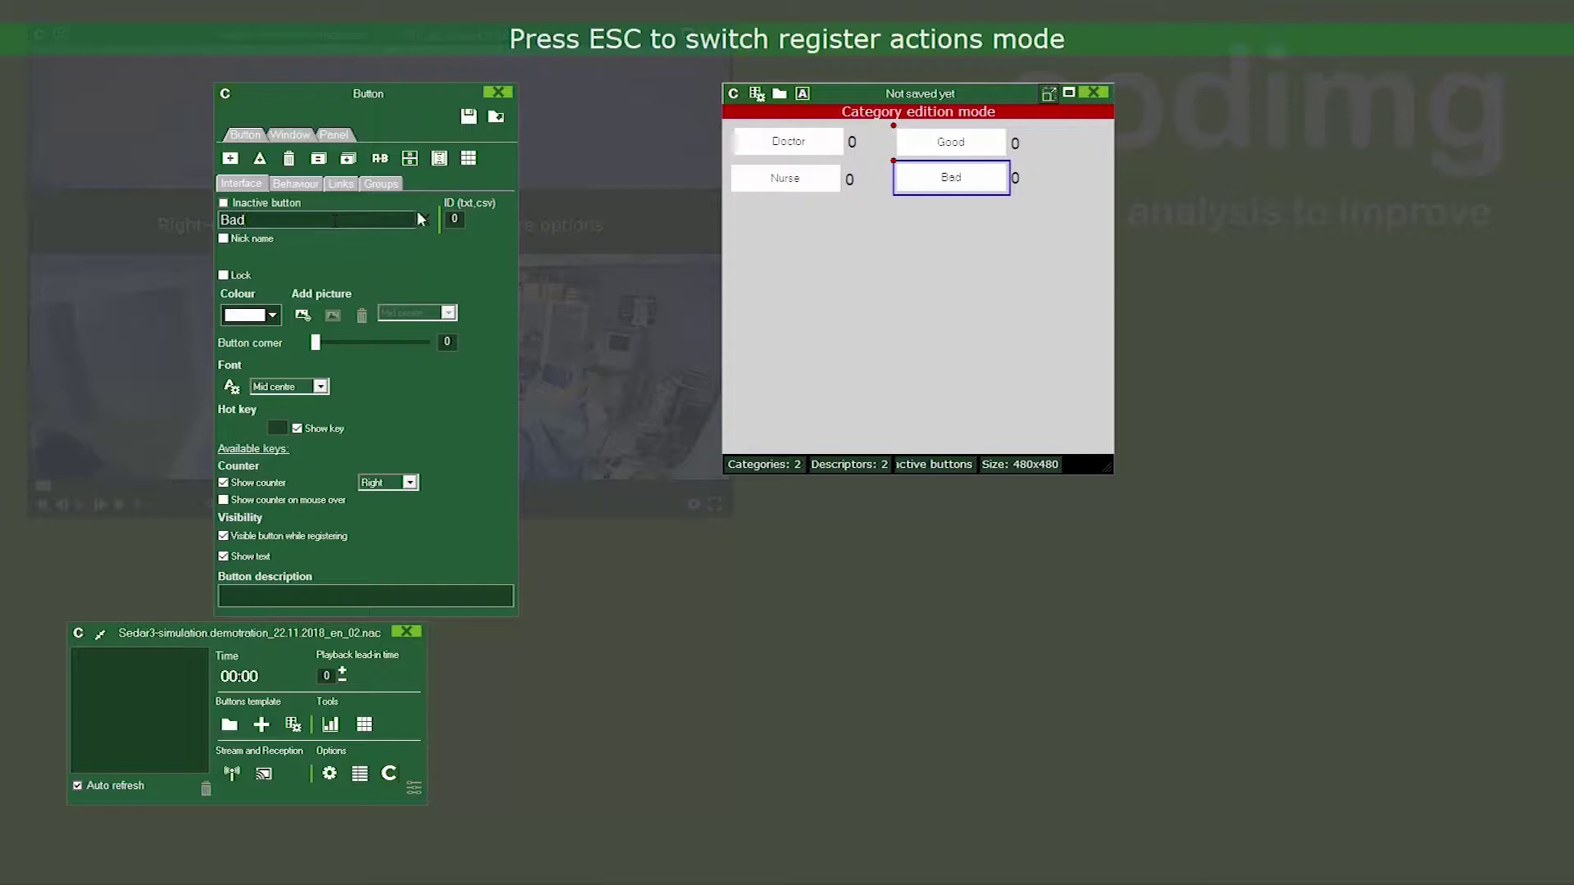
- Colour the Bad descriptor button red and the Good descriptor button bright green
click(271, 315)
click(233, 392)
click(951, 142)
click(271, 315)
click(276, 393)
- Colour the Doctor category button cyan and the Nurse category button magenta
click(791, 145)
click(272, 316)
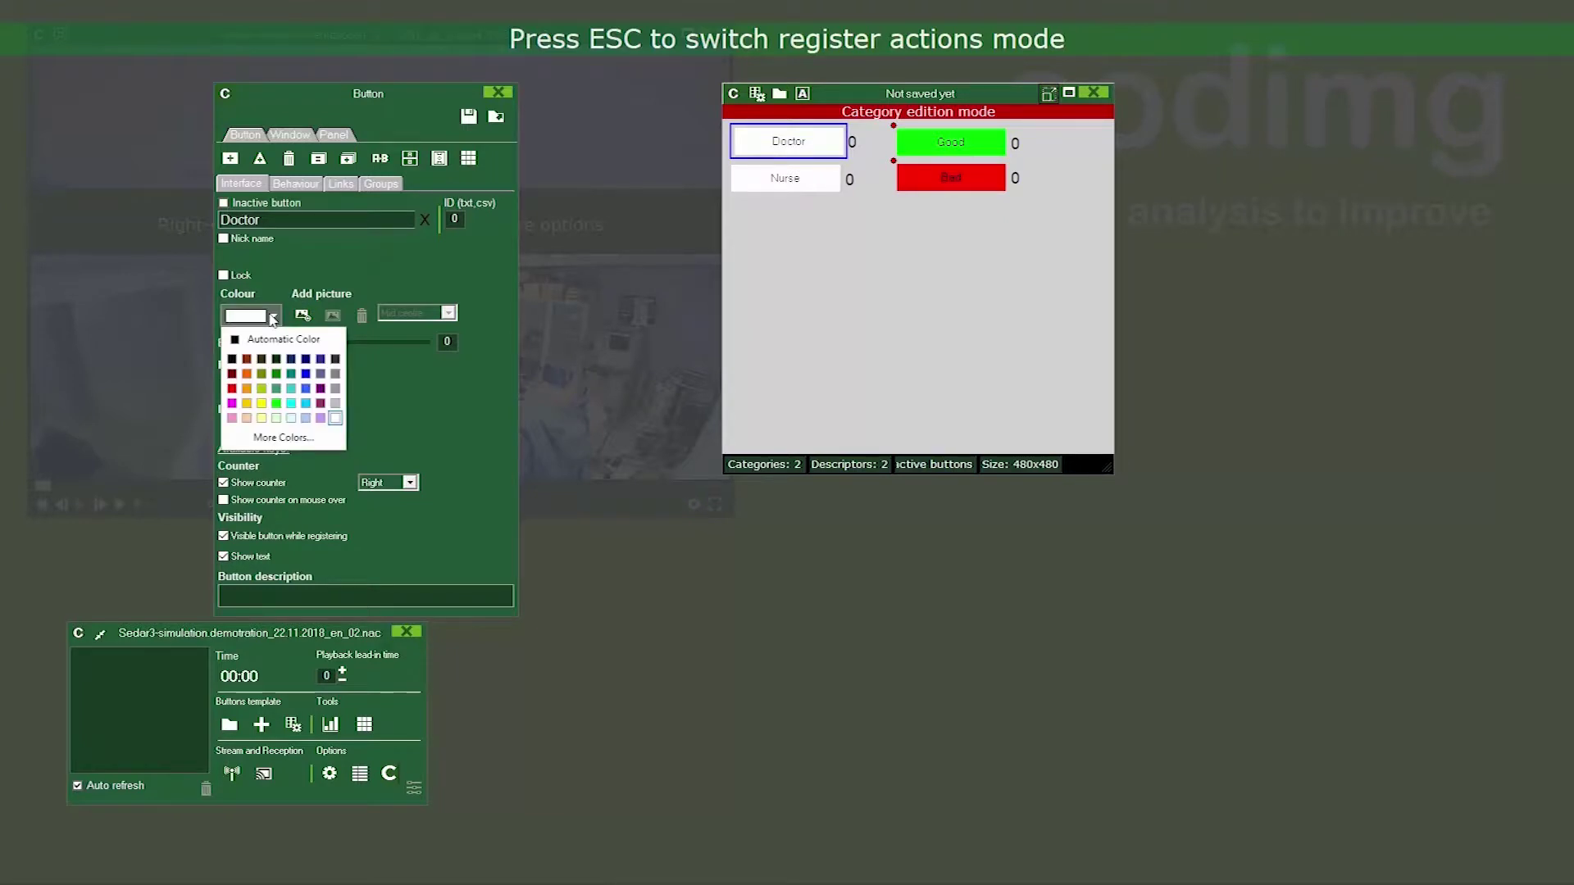
click(292, 403)
click(785, 178)
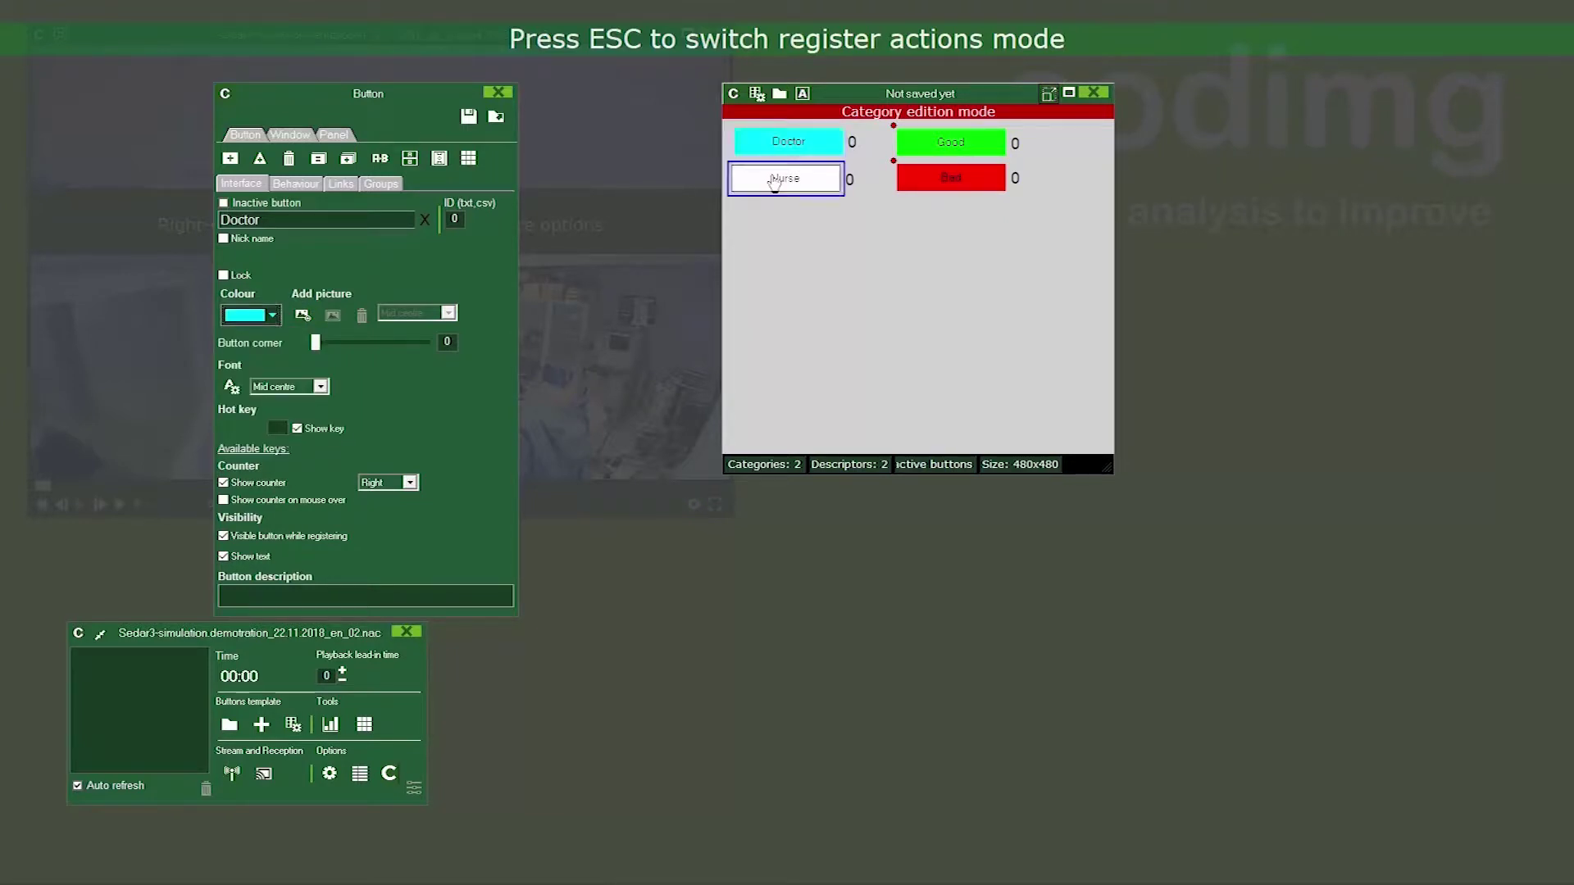
click(273, 316)
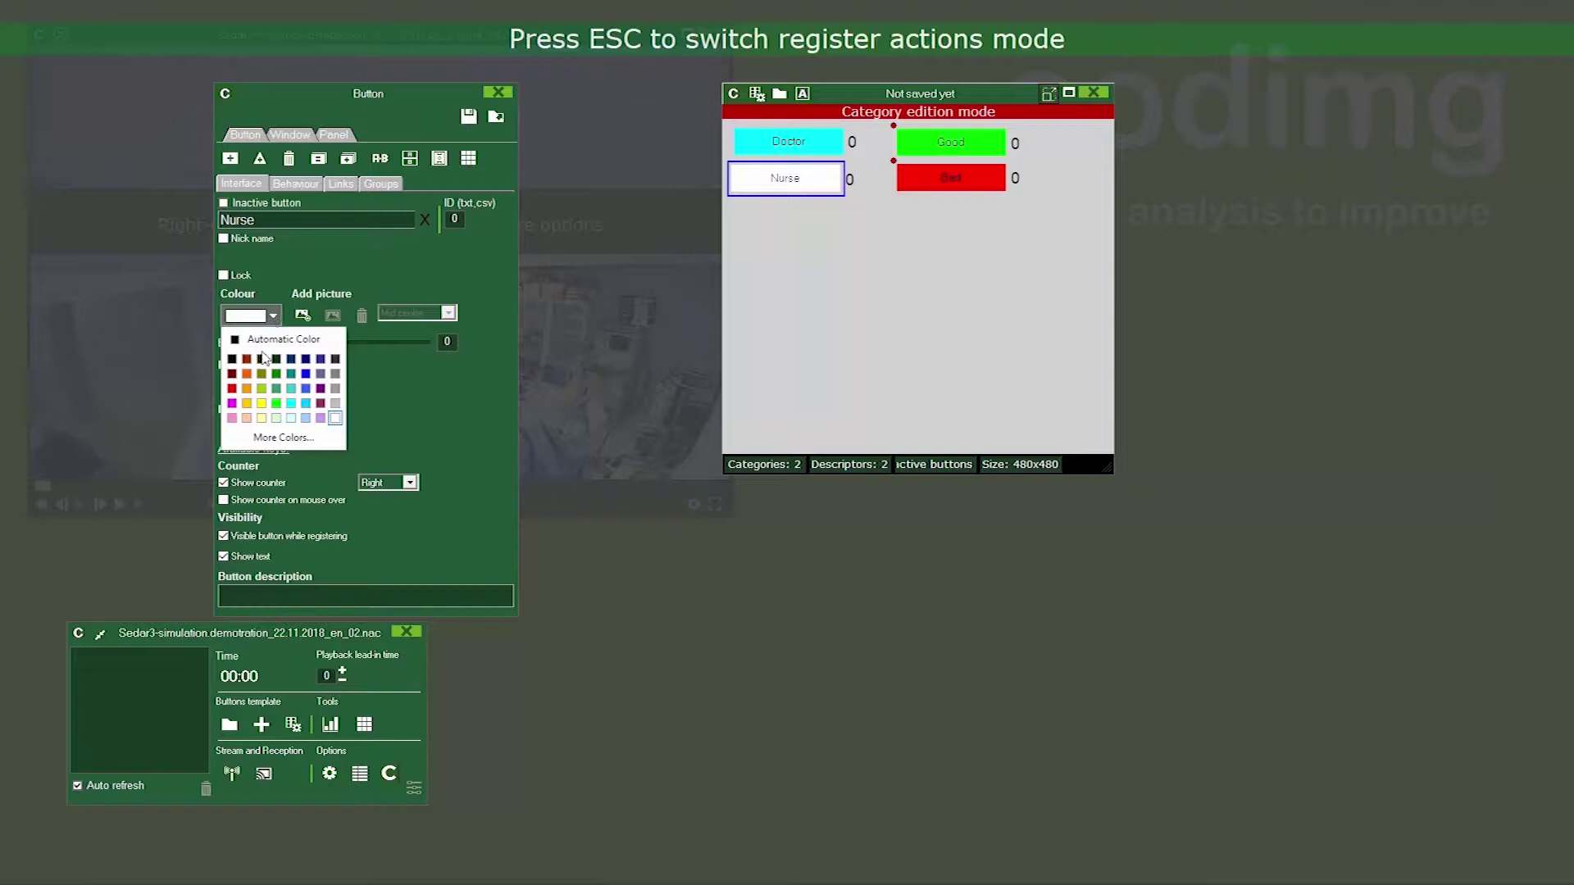
click(232, 403)
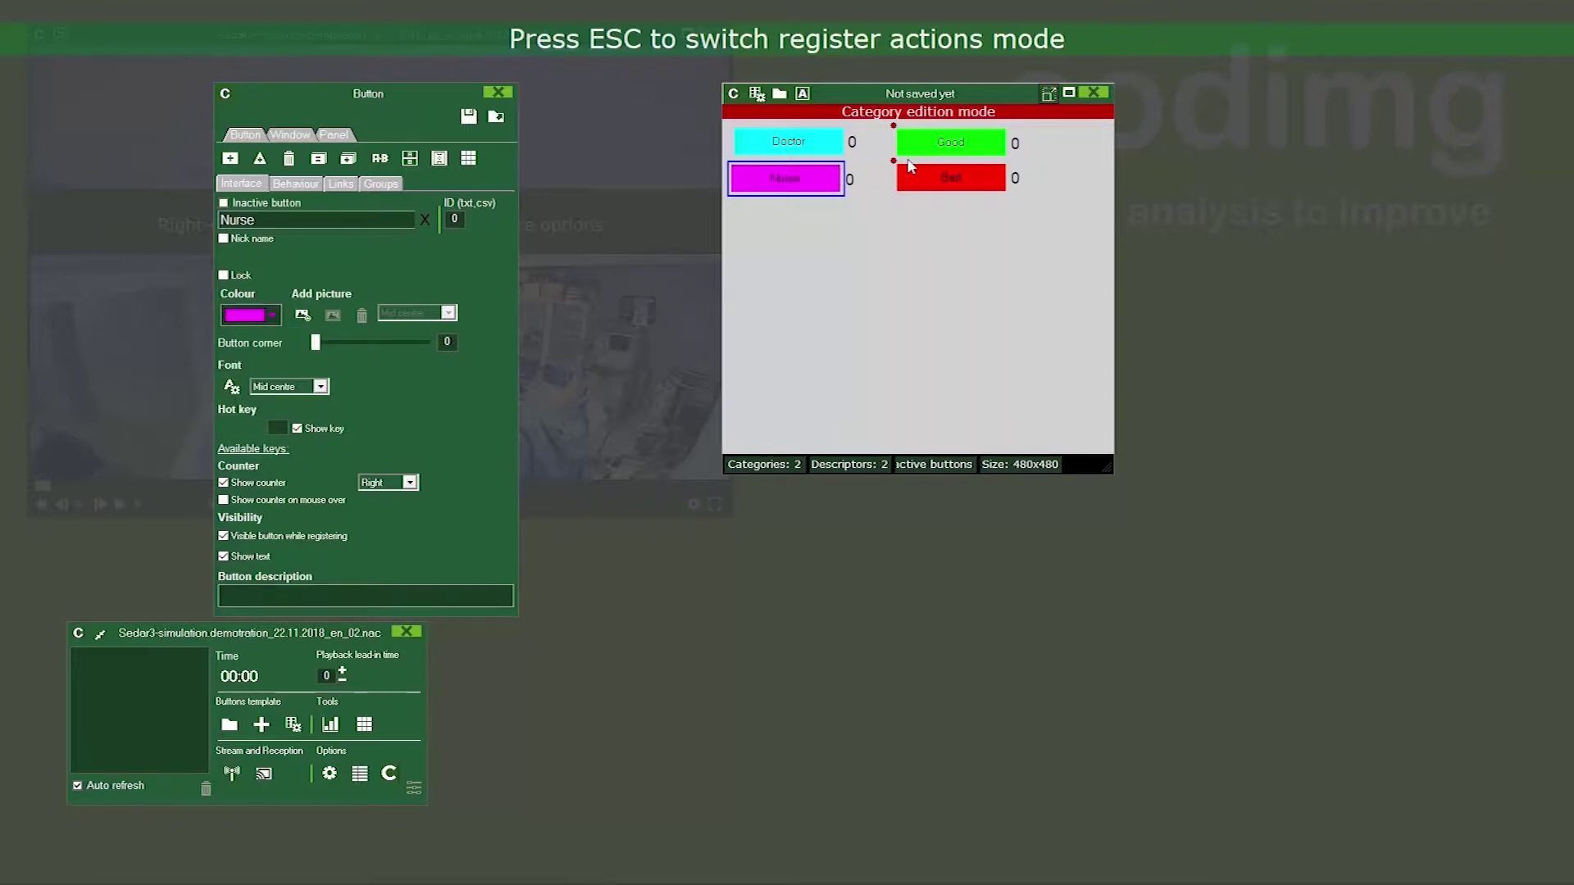
- Save the button template as "New template" in the Categories folder and close the button editor
click(468, 118)
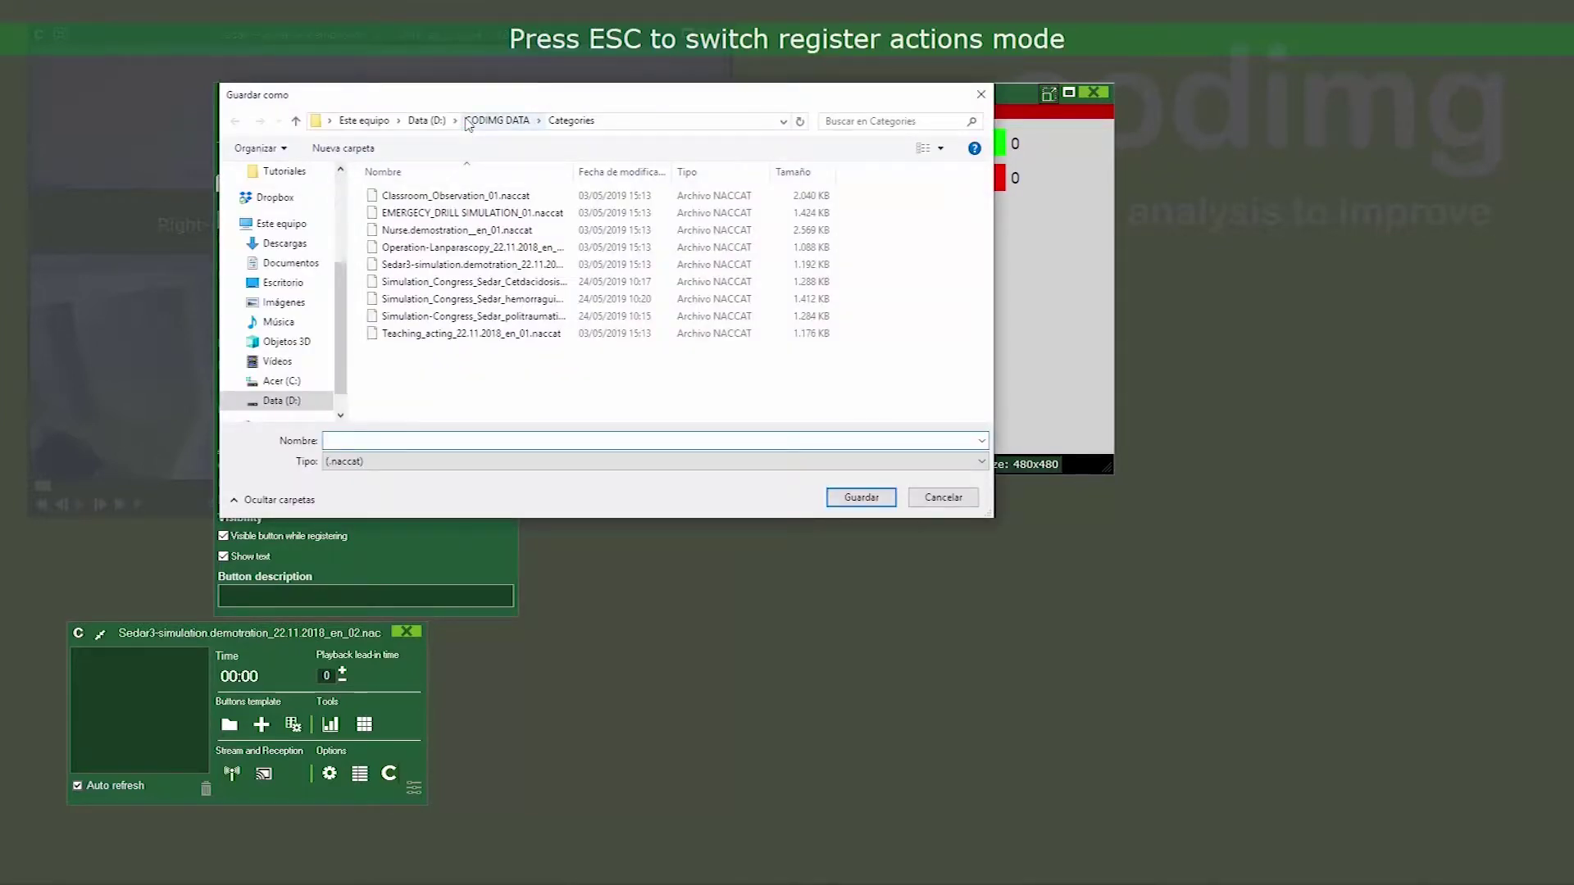
text(New template)
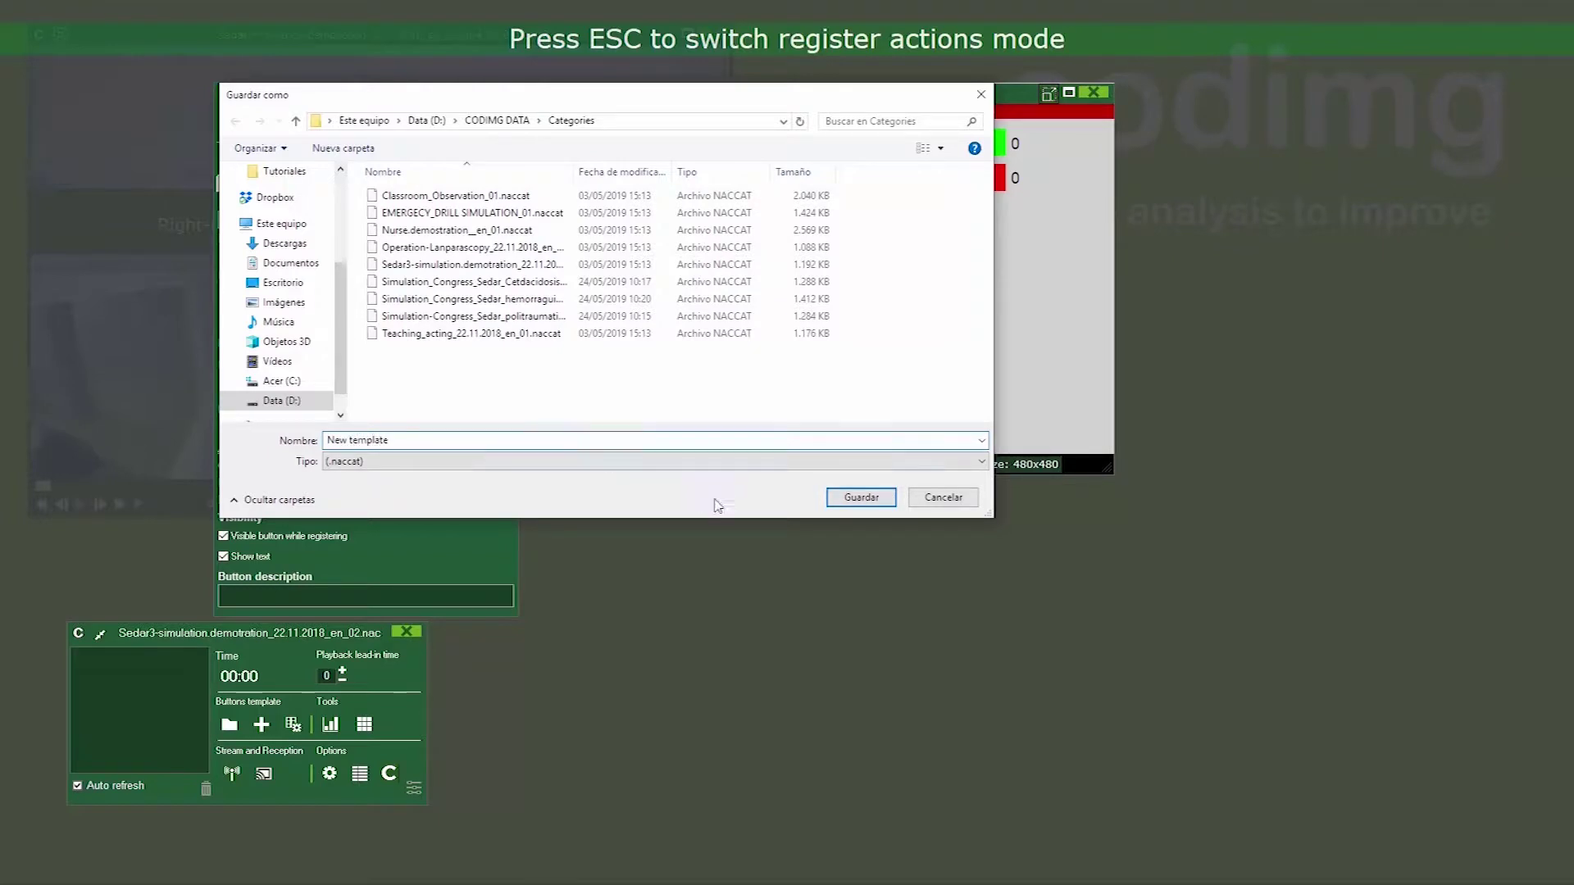
click(860, 498)
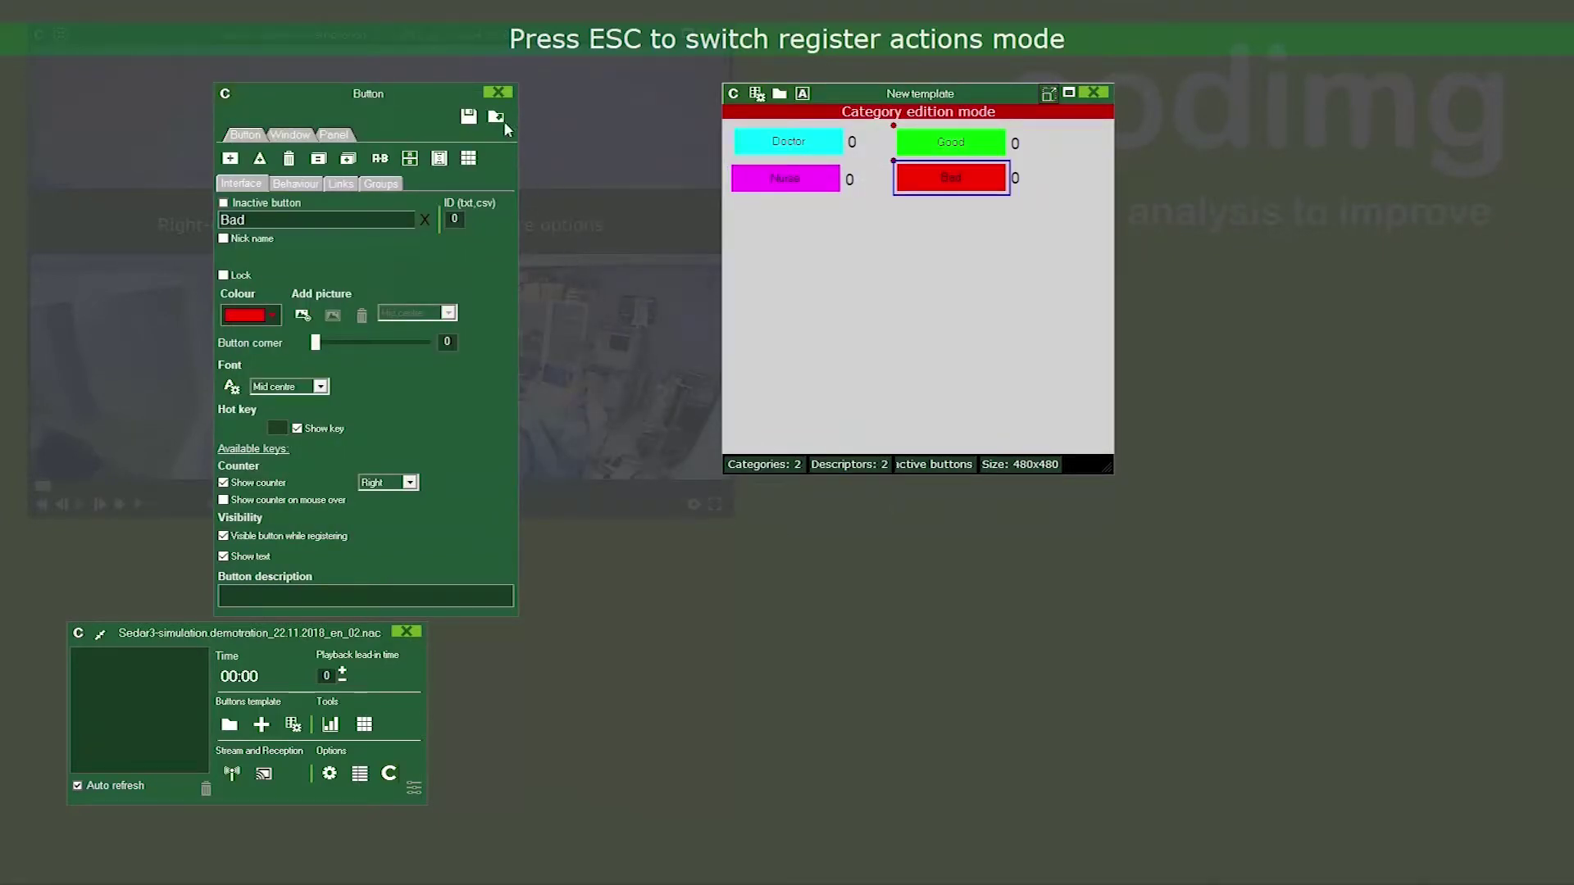
click(498, 94)
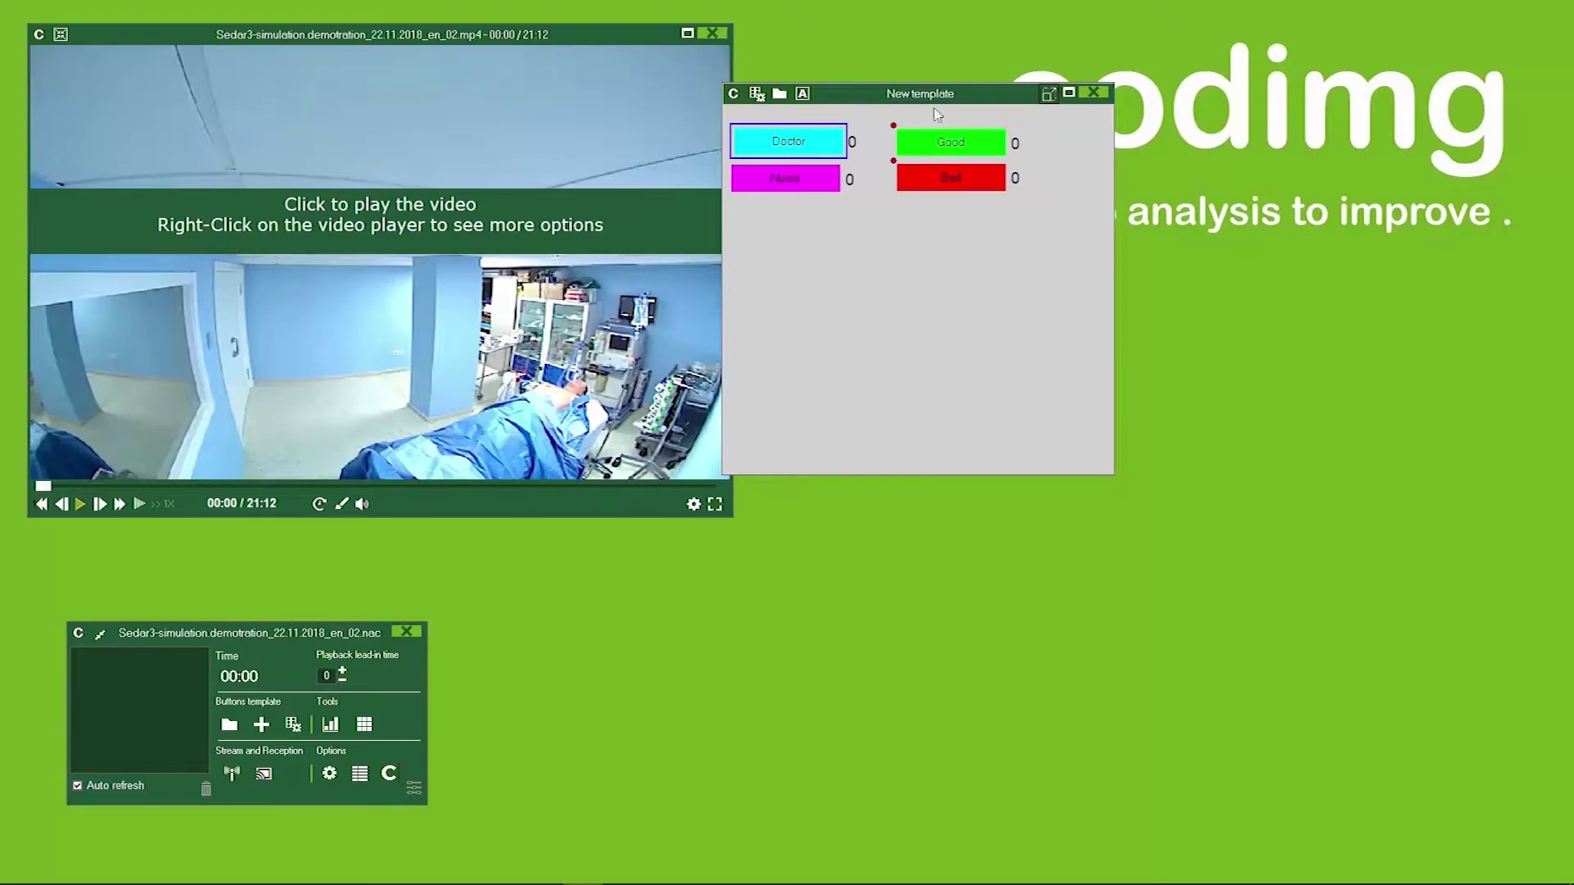
- Enlarge the New template window and place it clear of the video player
drag(900, 98, 964, 62)
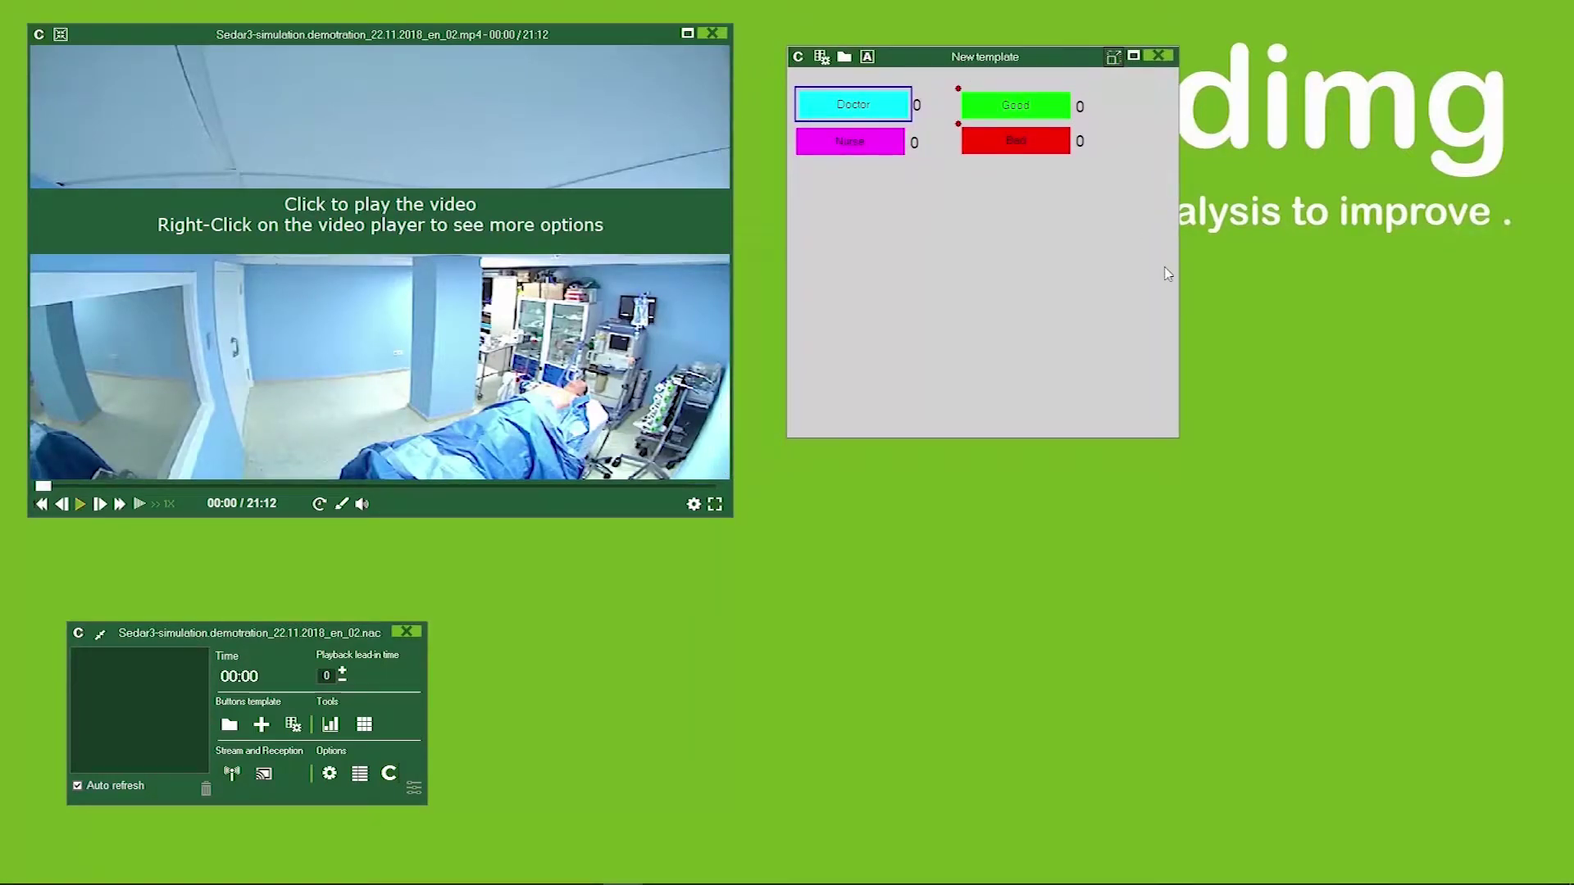
drag(1182, 444, 1318, 489)
drag(986, 68, 1166, 190)
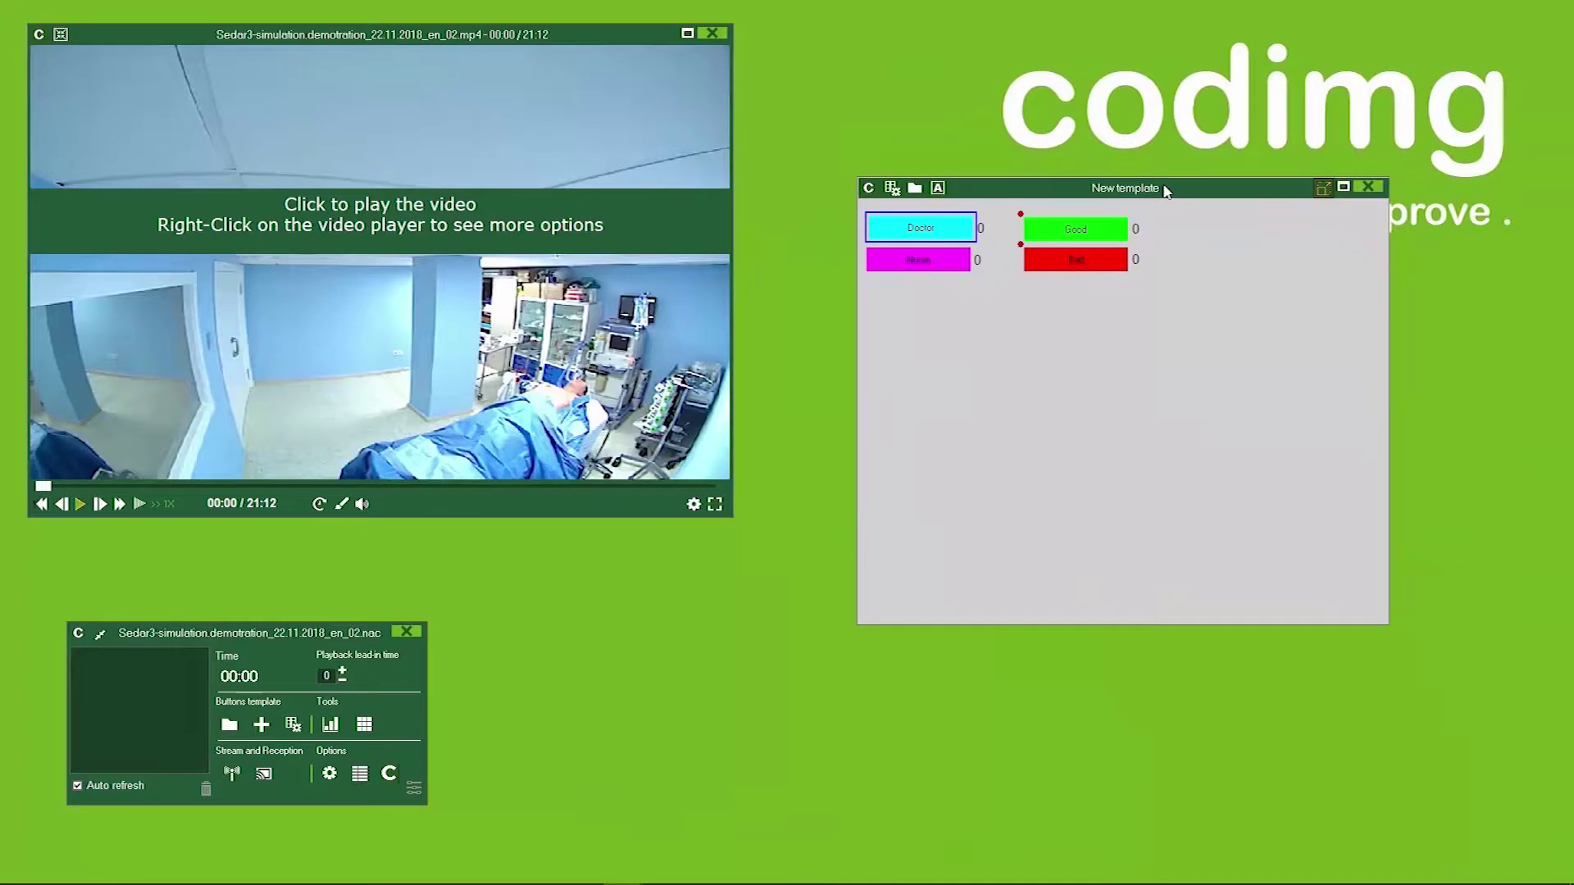
- Play the first seconds of the video and review the keyboard jump settings for video control
click(83, 505)
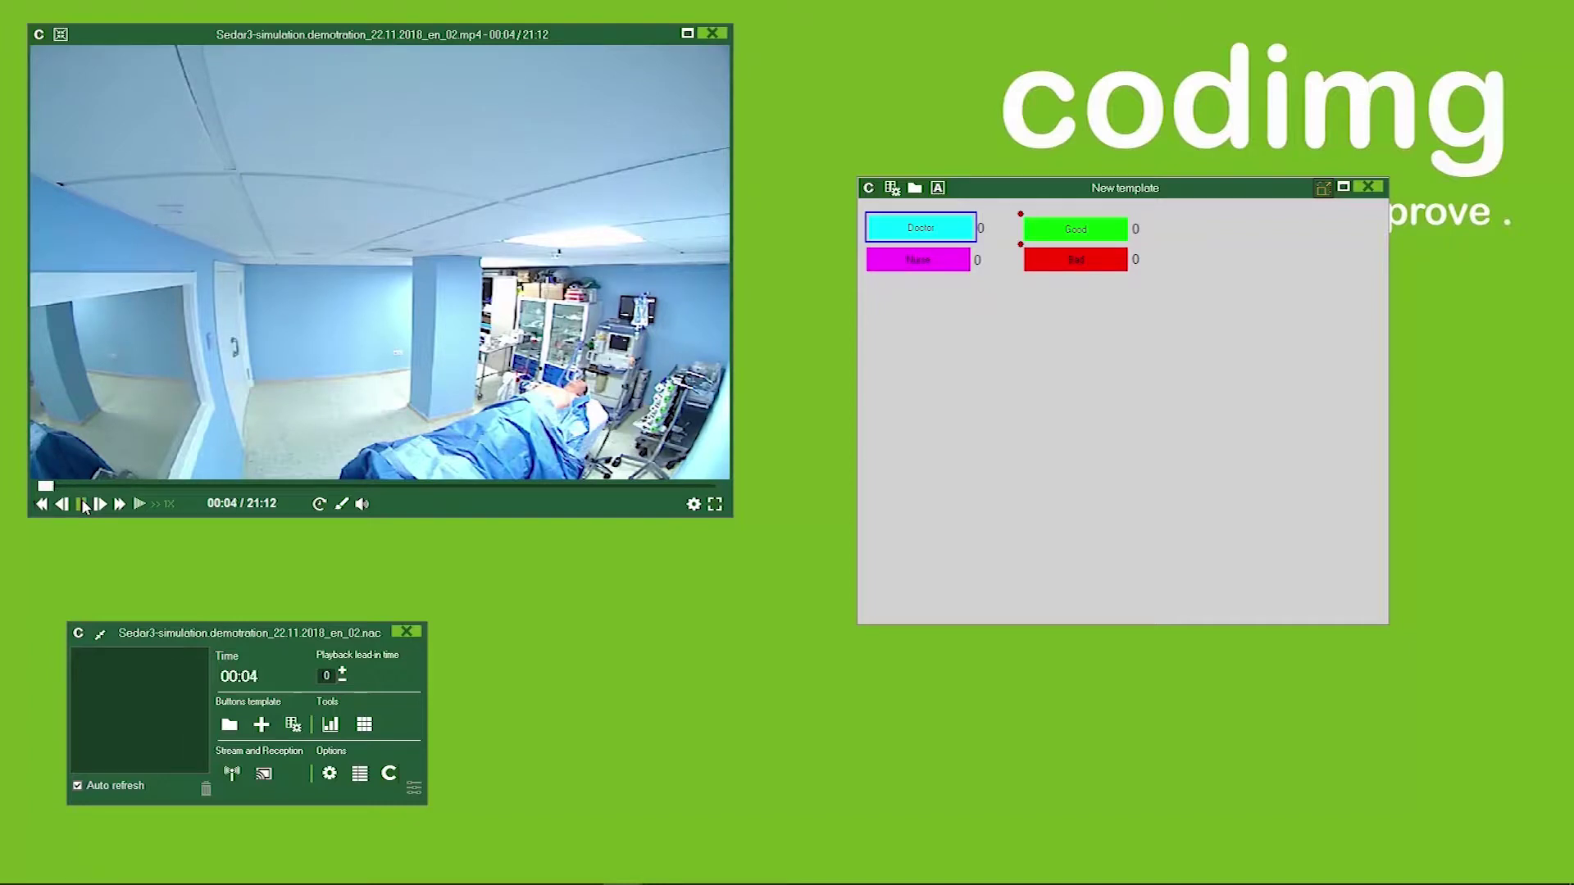
click(693, 506)
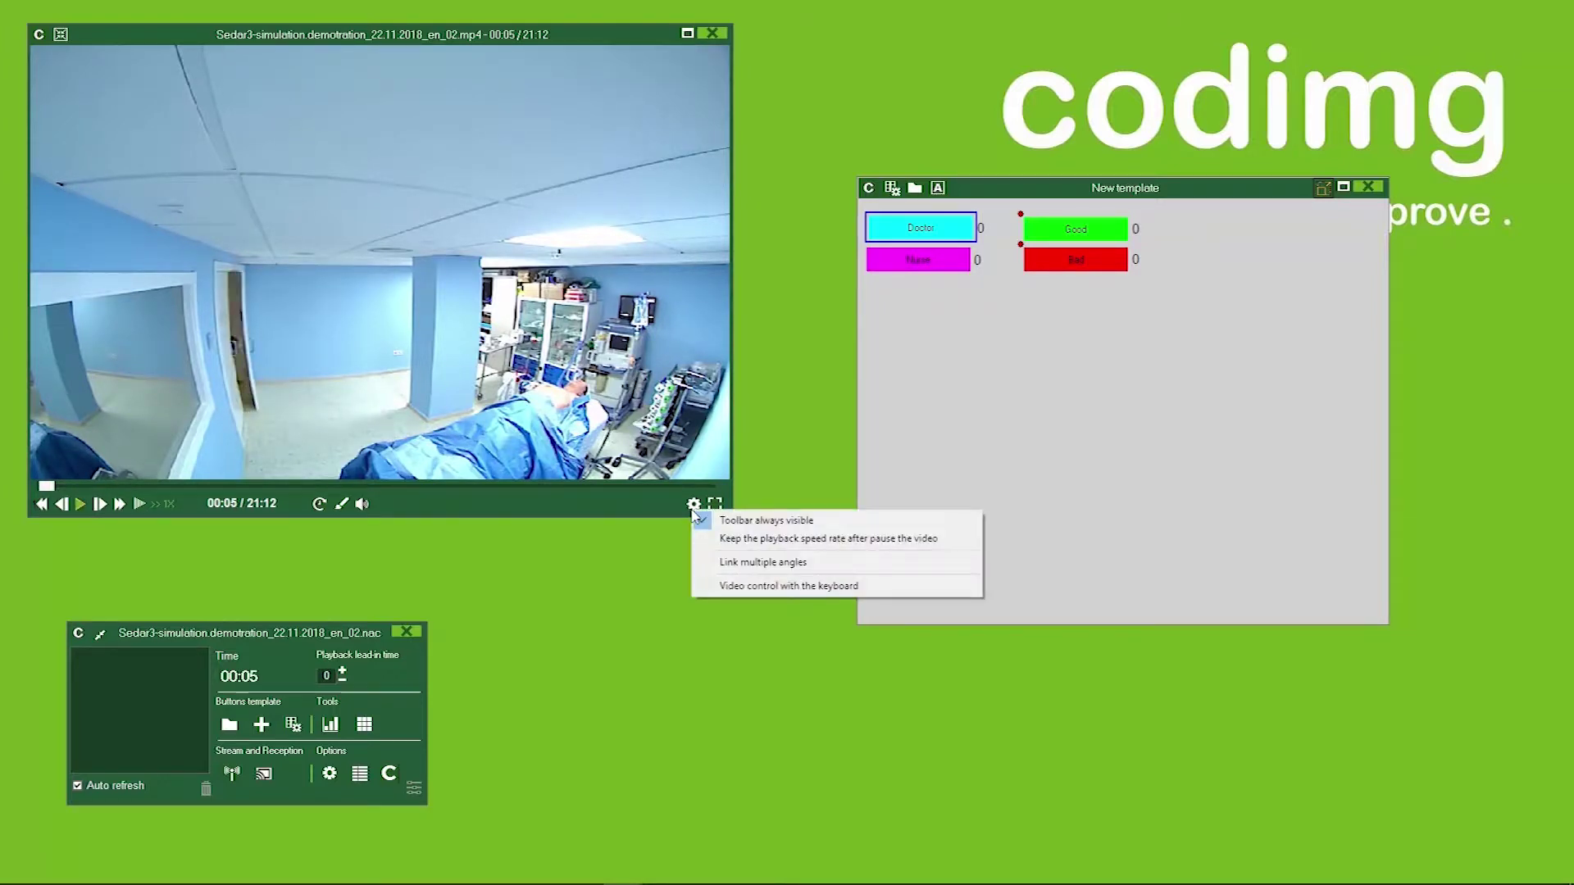
click(748, 585)
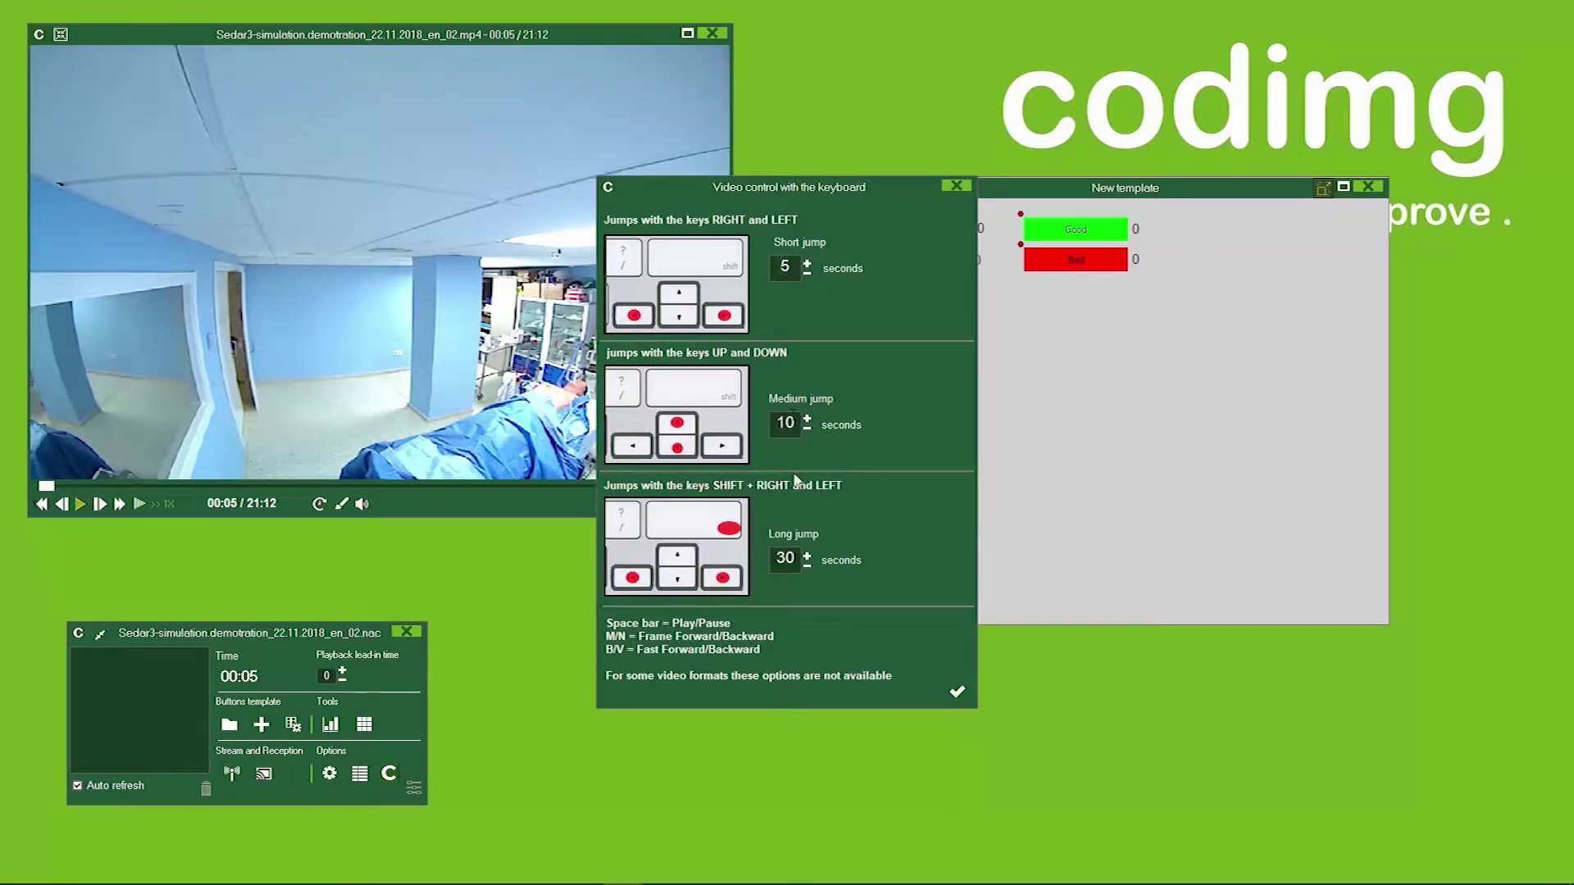
click(957, 695)
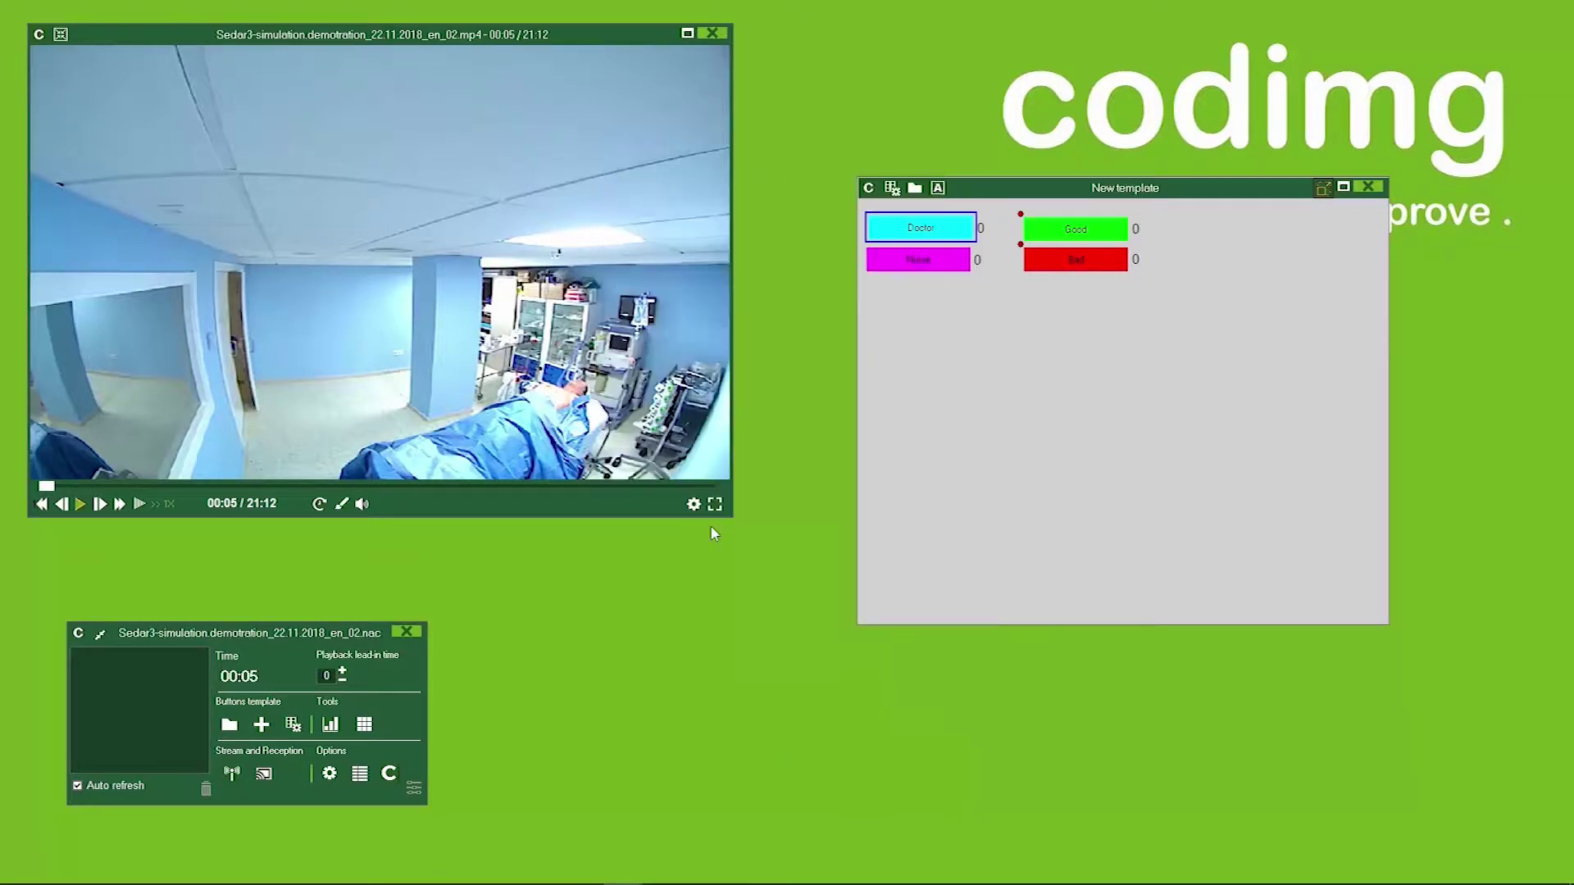
- Resume the video and register Doctor with Good at about 00:51, Nurse with Good at 00:59, and Doctor with Bad at 01:03
key(space)
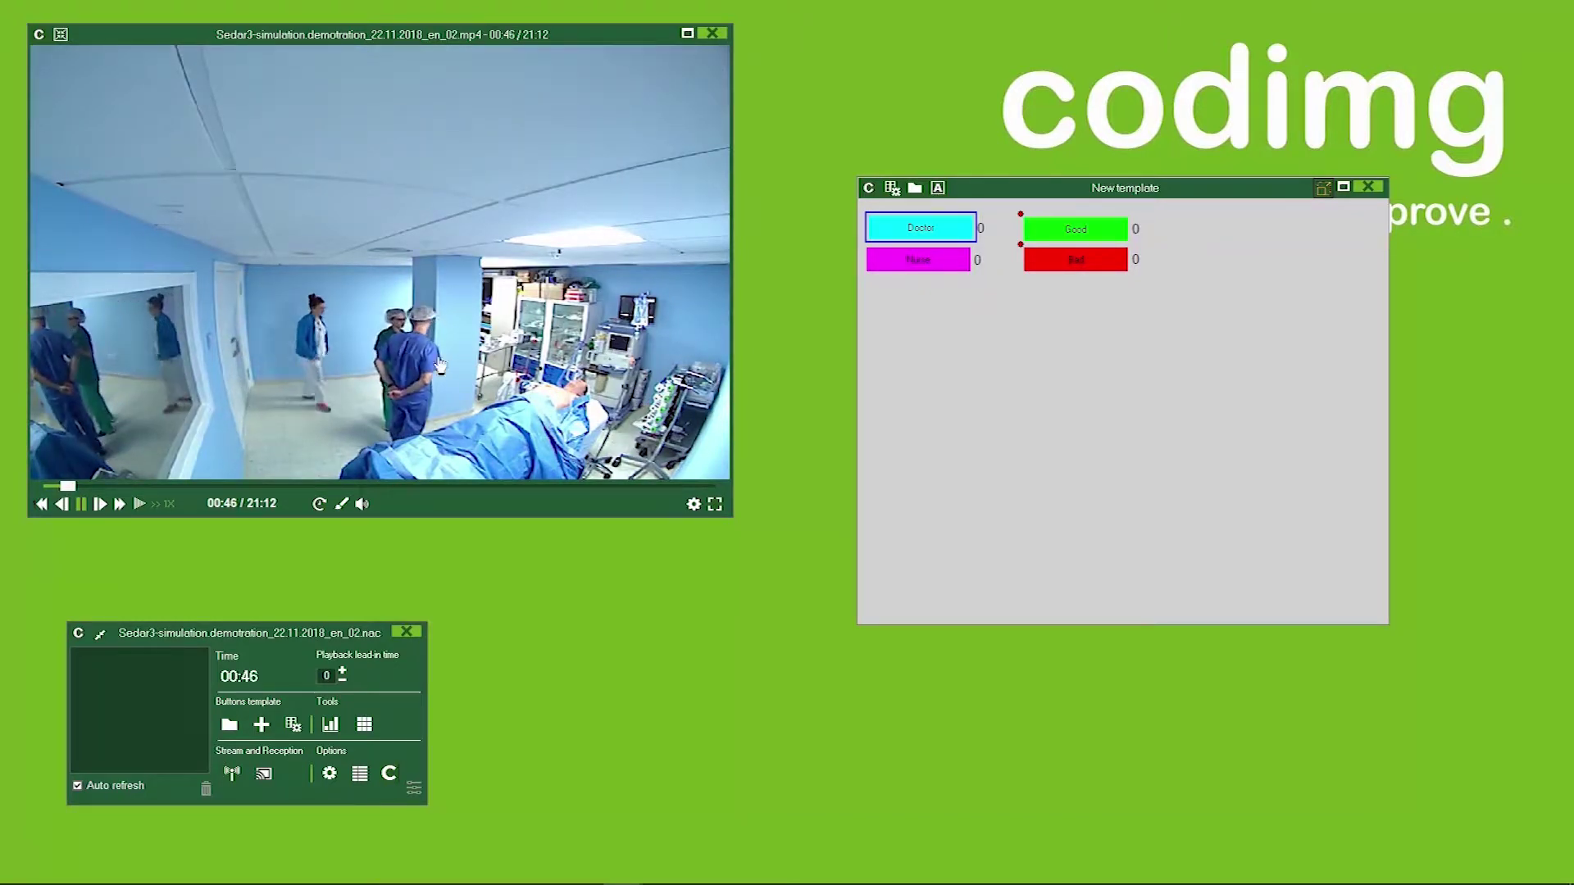
click(942, 238)
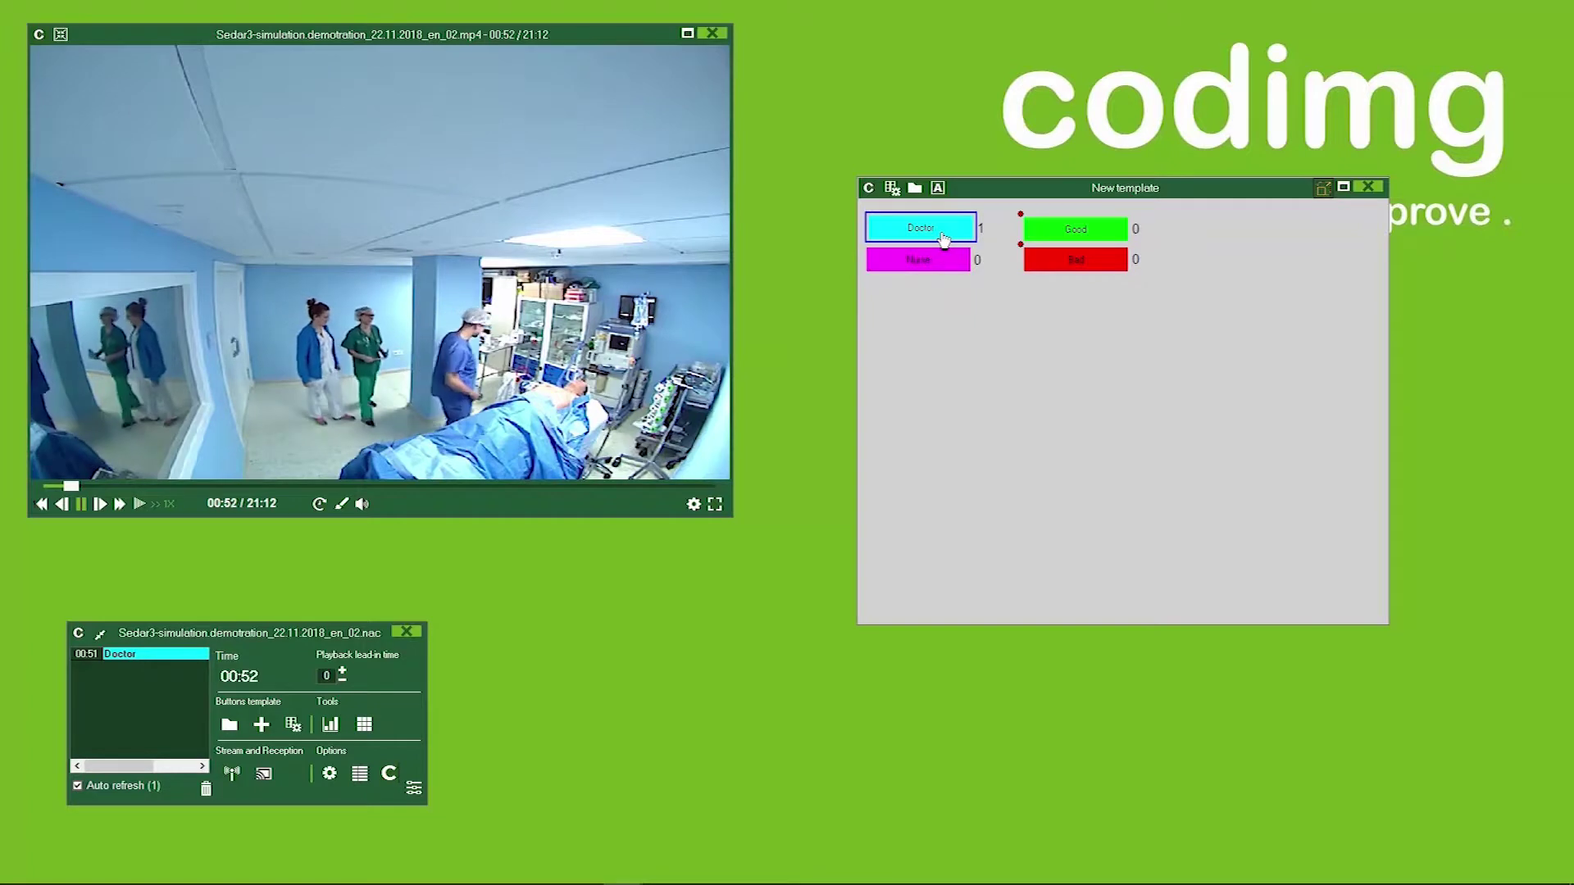
click(1073, 231)
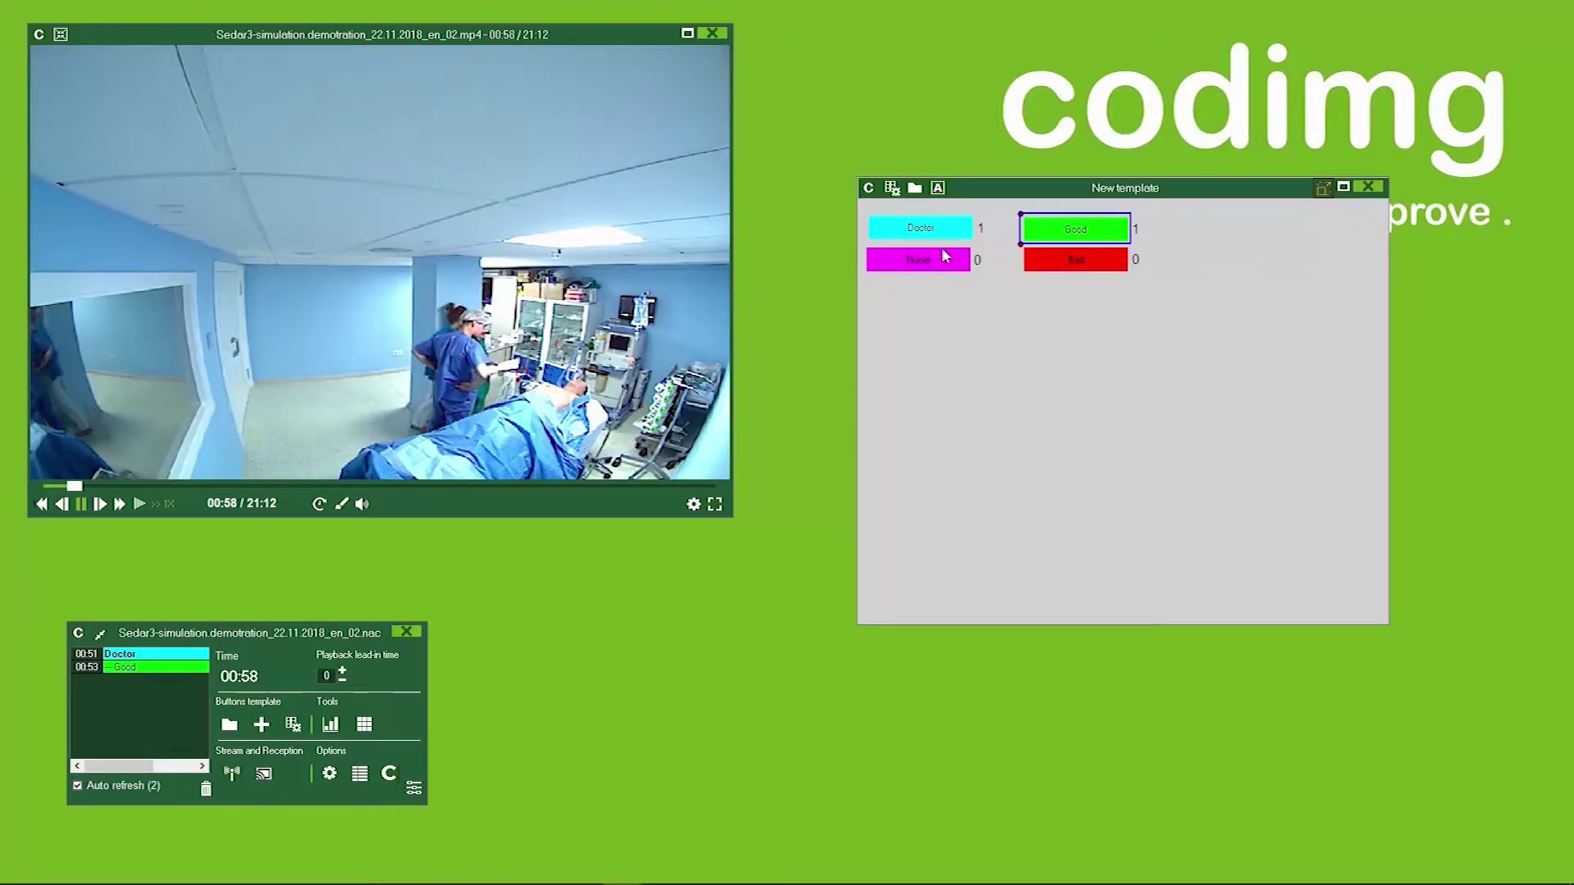
click(919, 270)
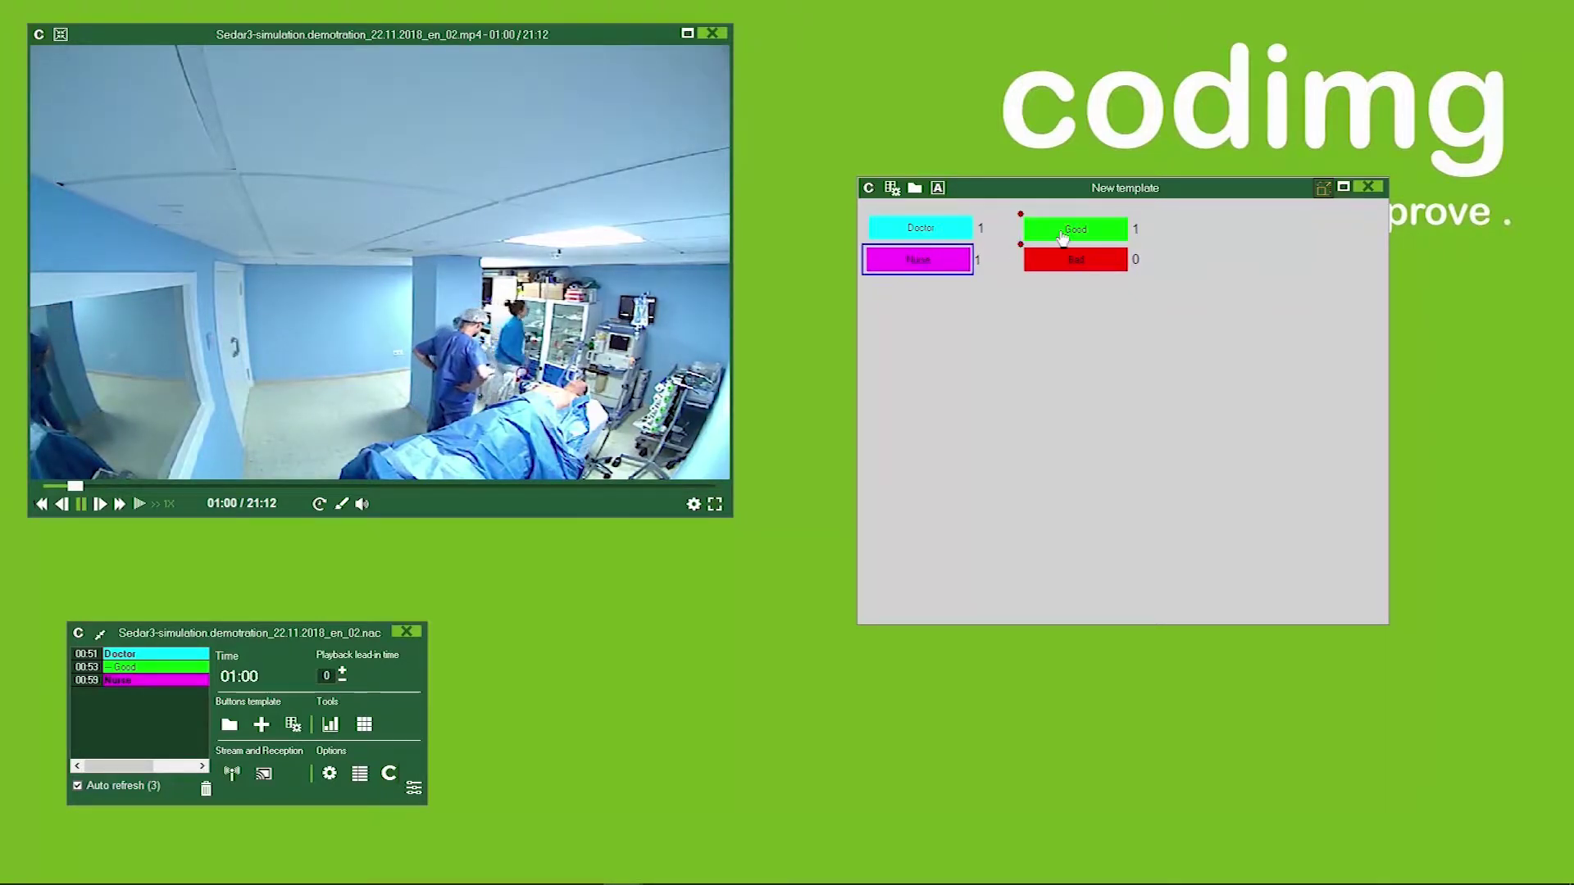
click(1062, 236)
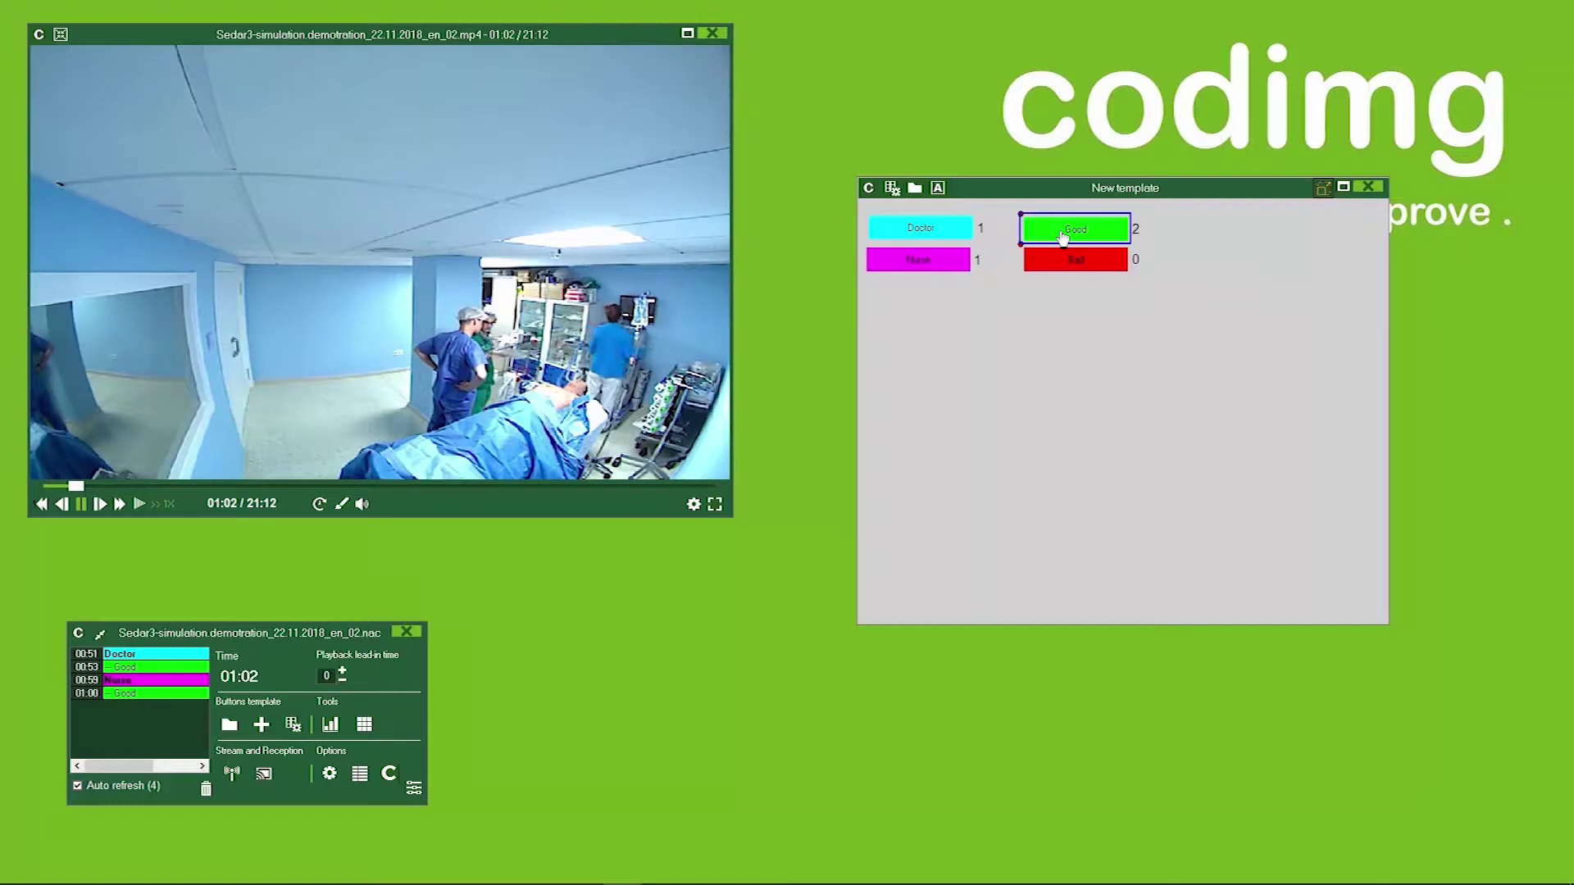
click(931, 234)
click(1083, 262)
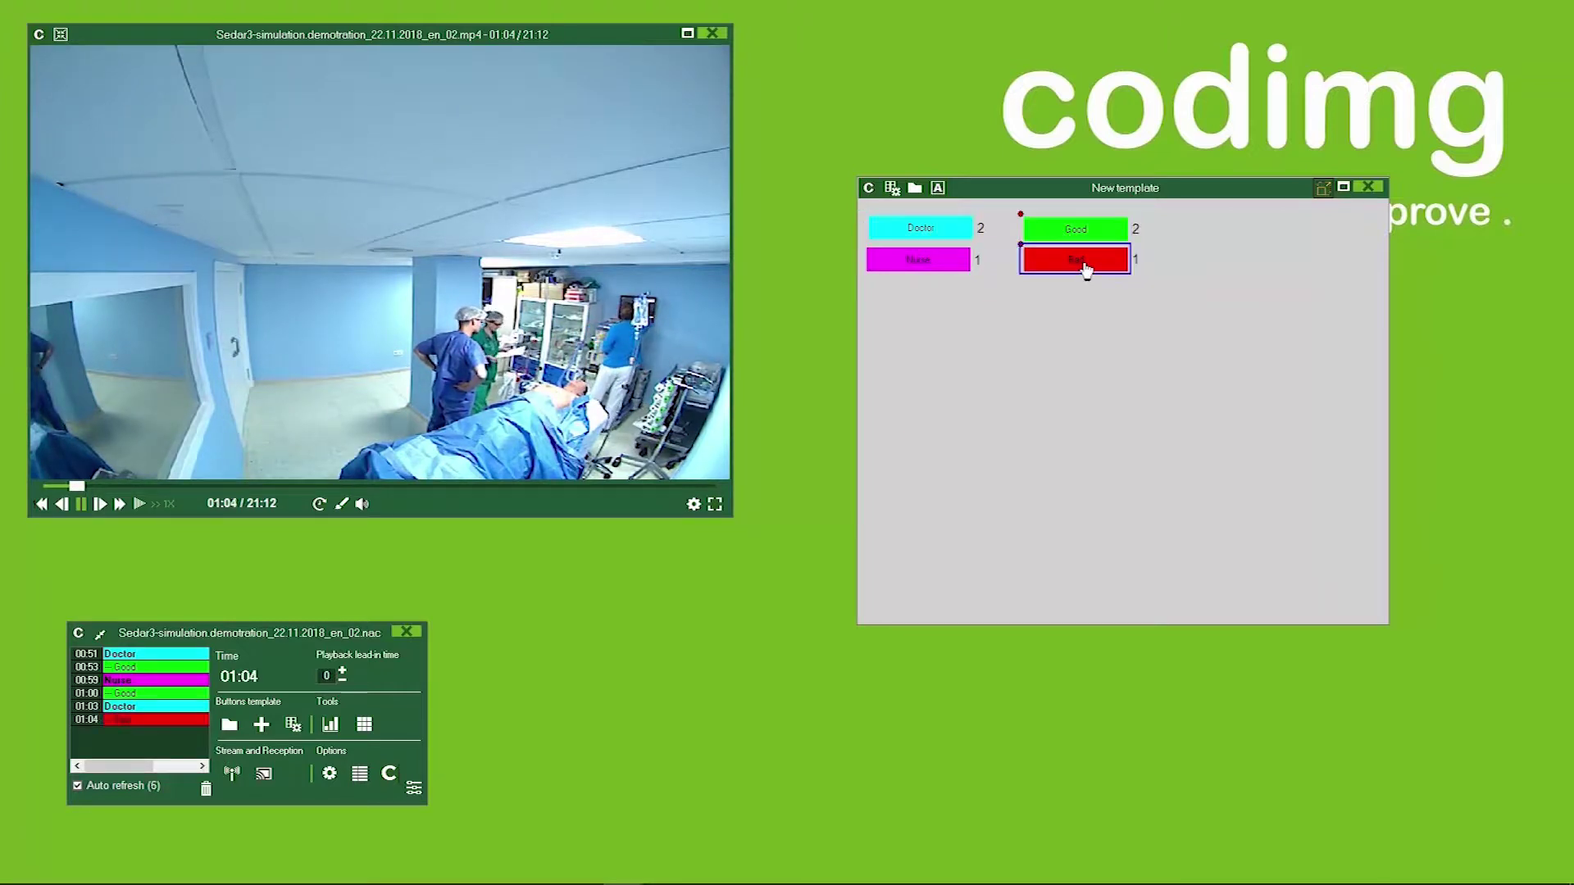
- Register Nurse with Good at about 01:07, Nurse with Bad at 01:12, and Doctor with Good at 01:17
click(920, 262)
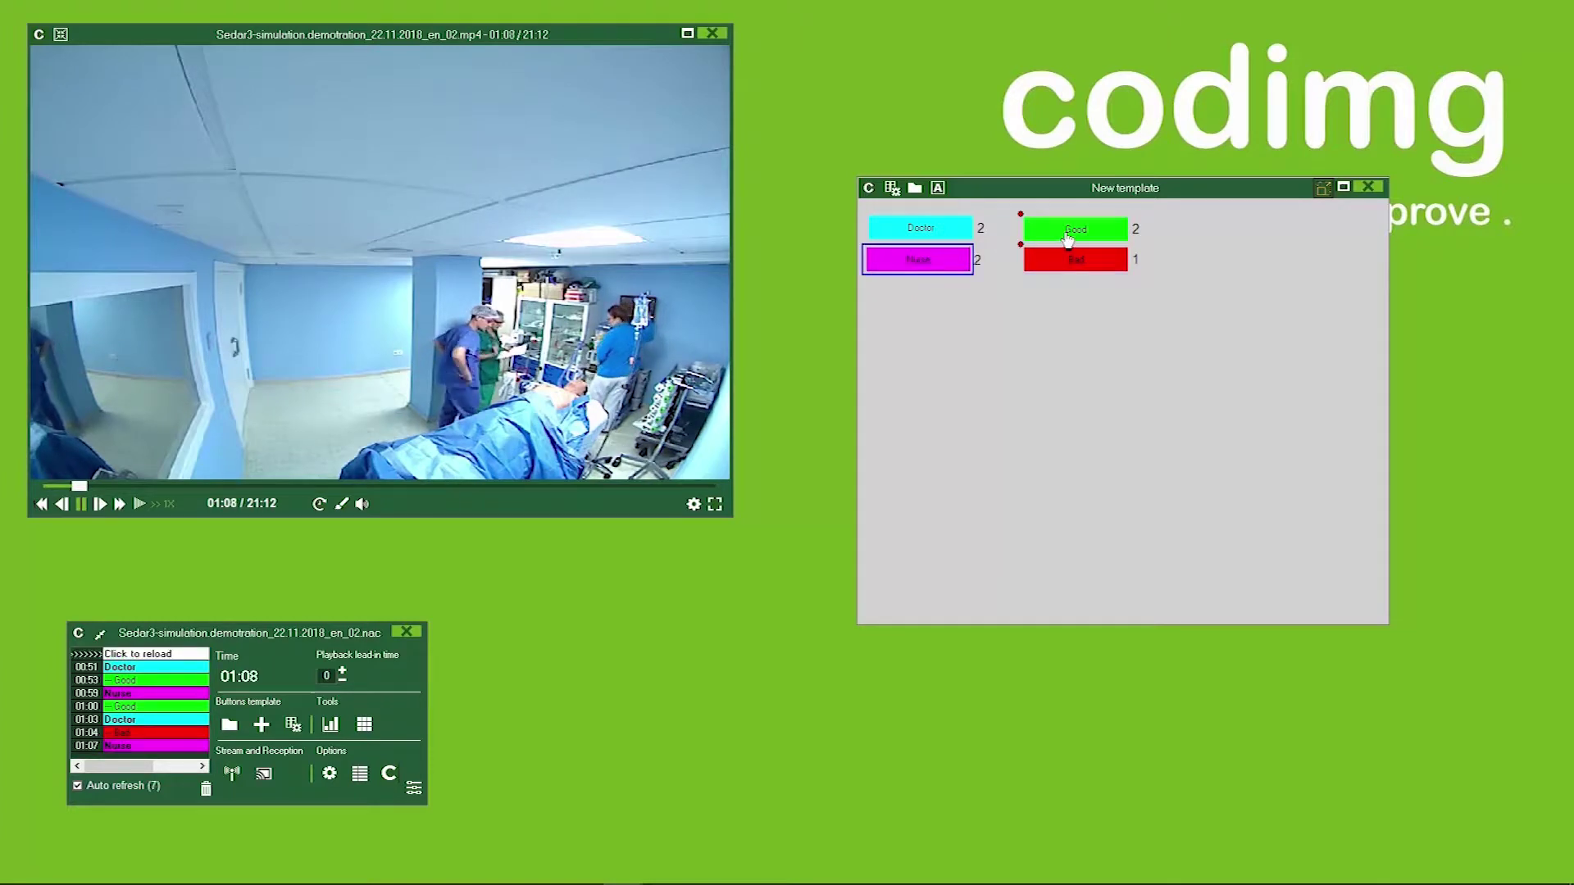
click(1057, 239)
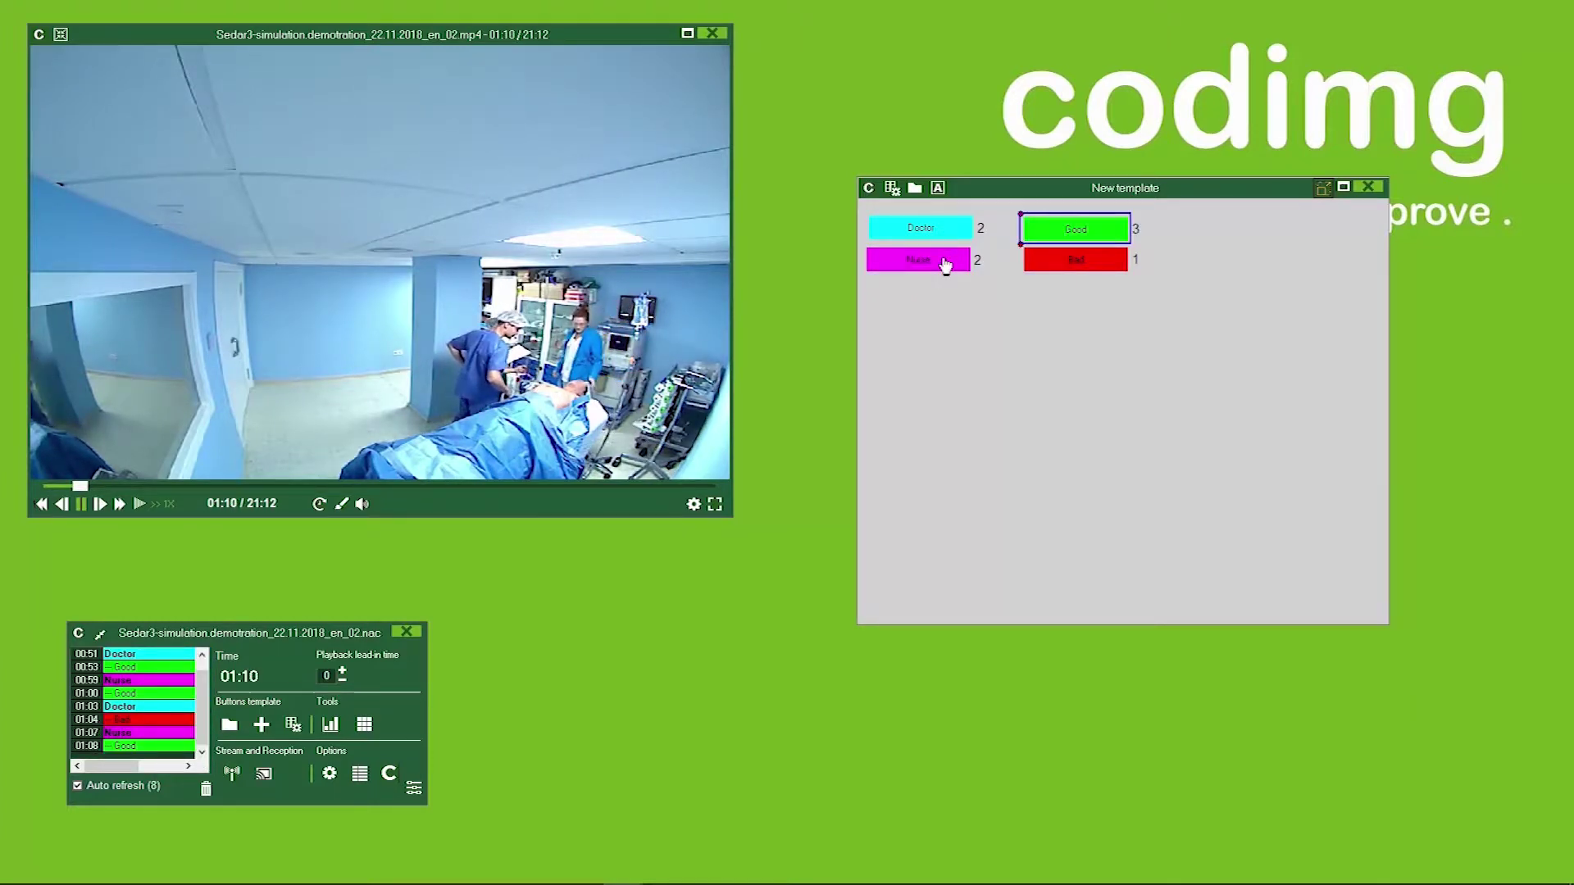
click(945, 262)
click(1066, 262)
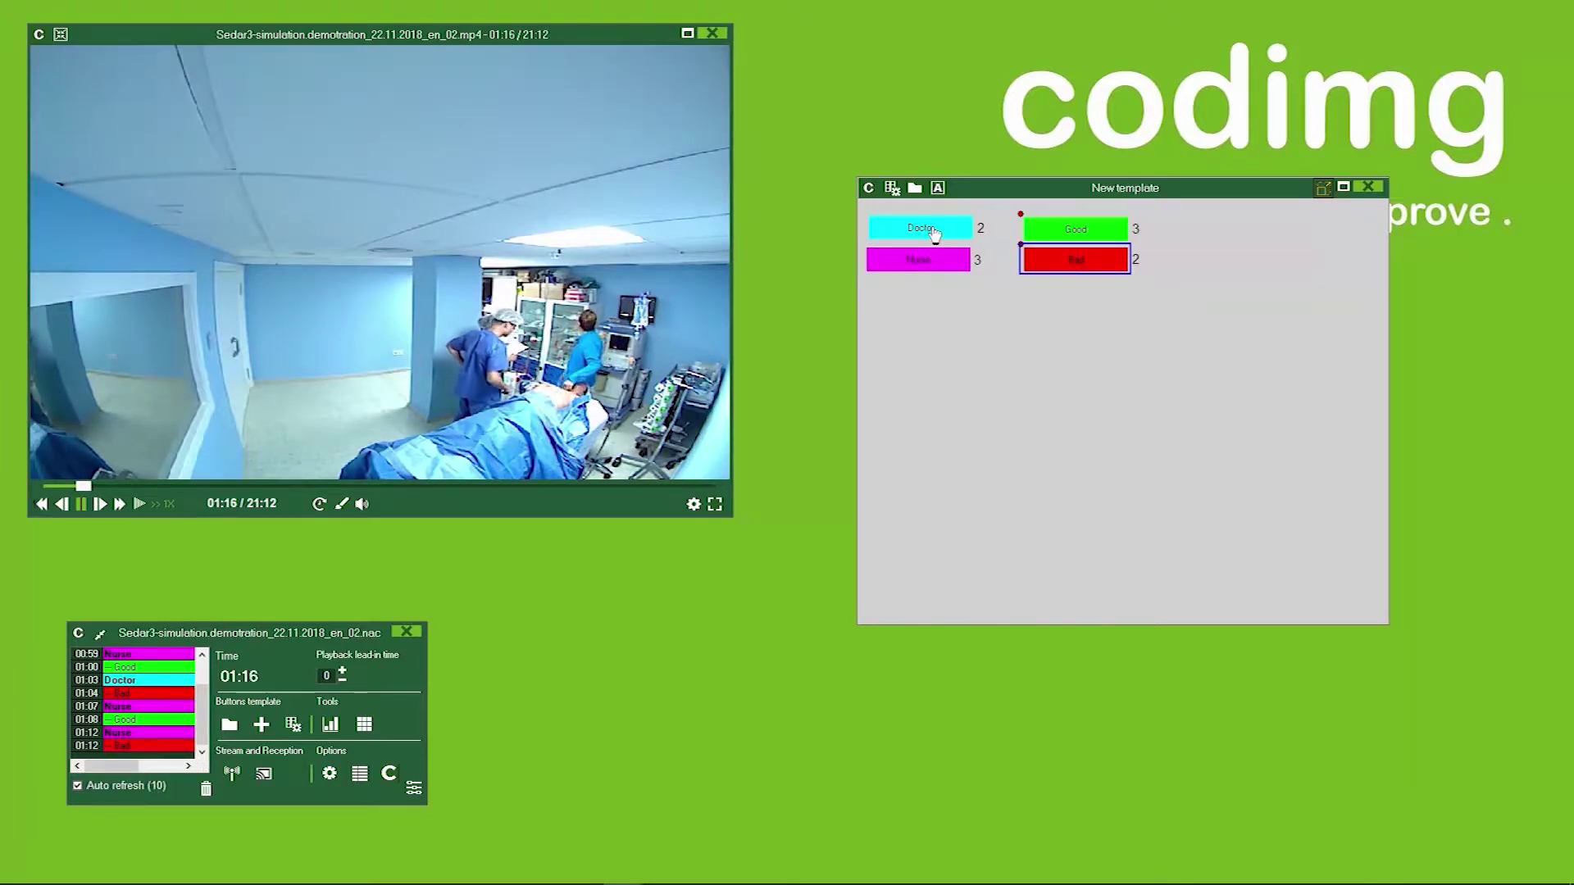
click(935, 234)
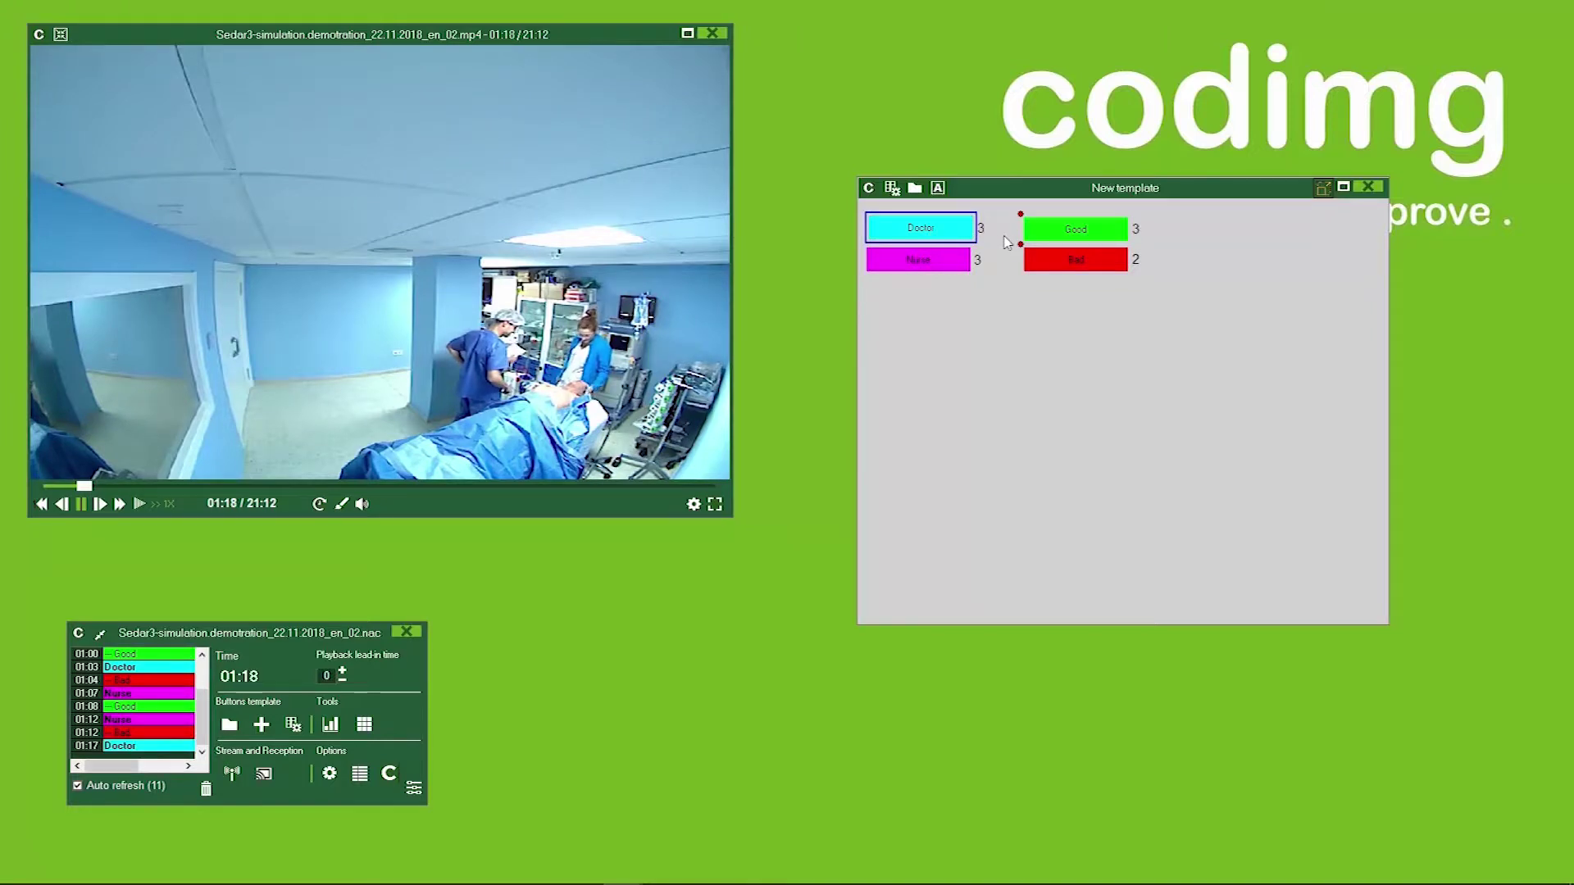
click(1062, 238)
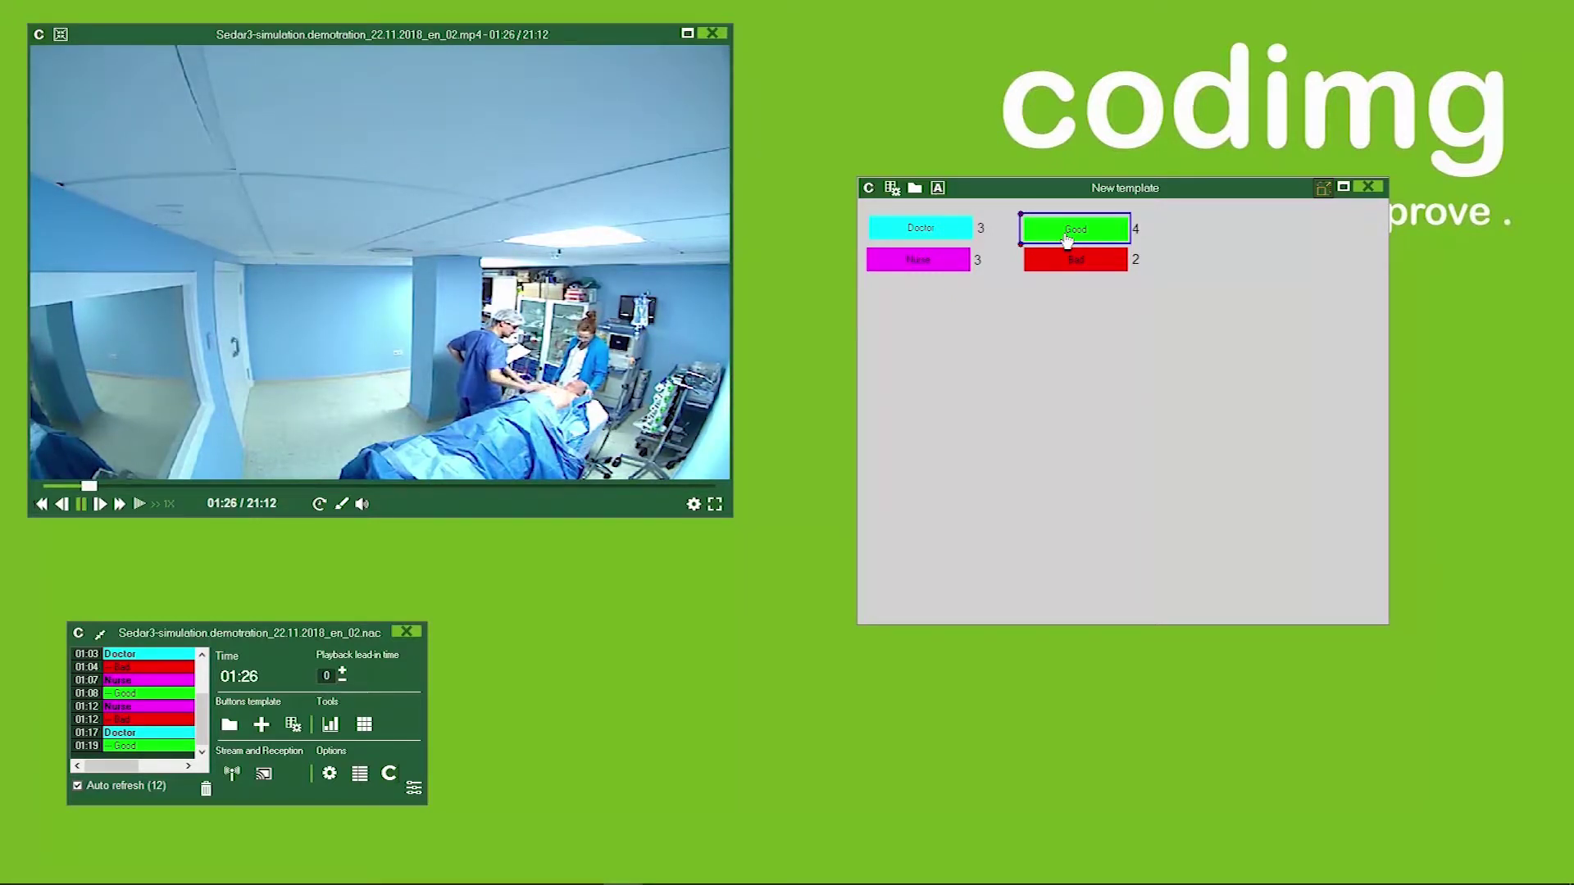
- Add the note "To check with the doctor" to the Doctor register at 01:17
scroll(138, 726, down, 2)
scroll(138, 713, up, 2)
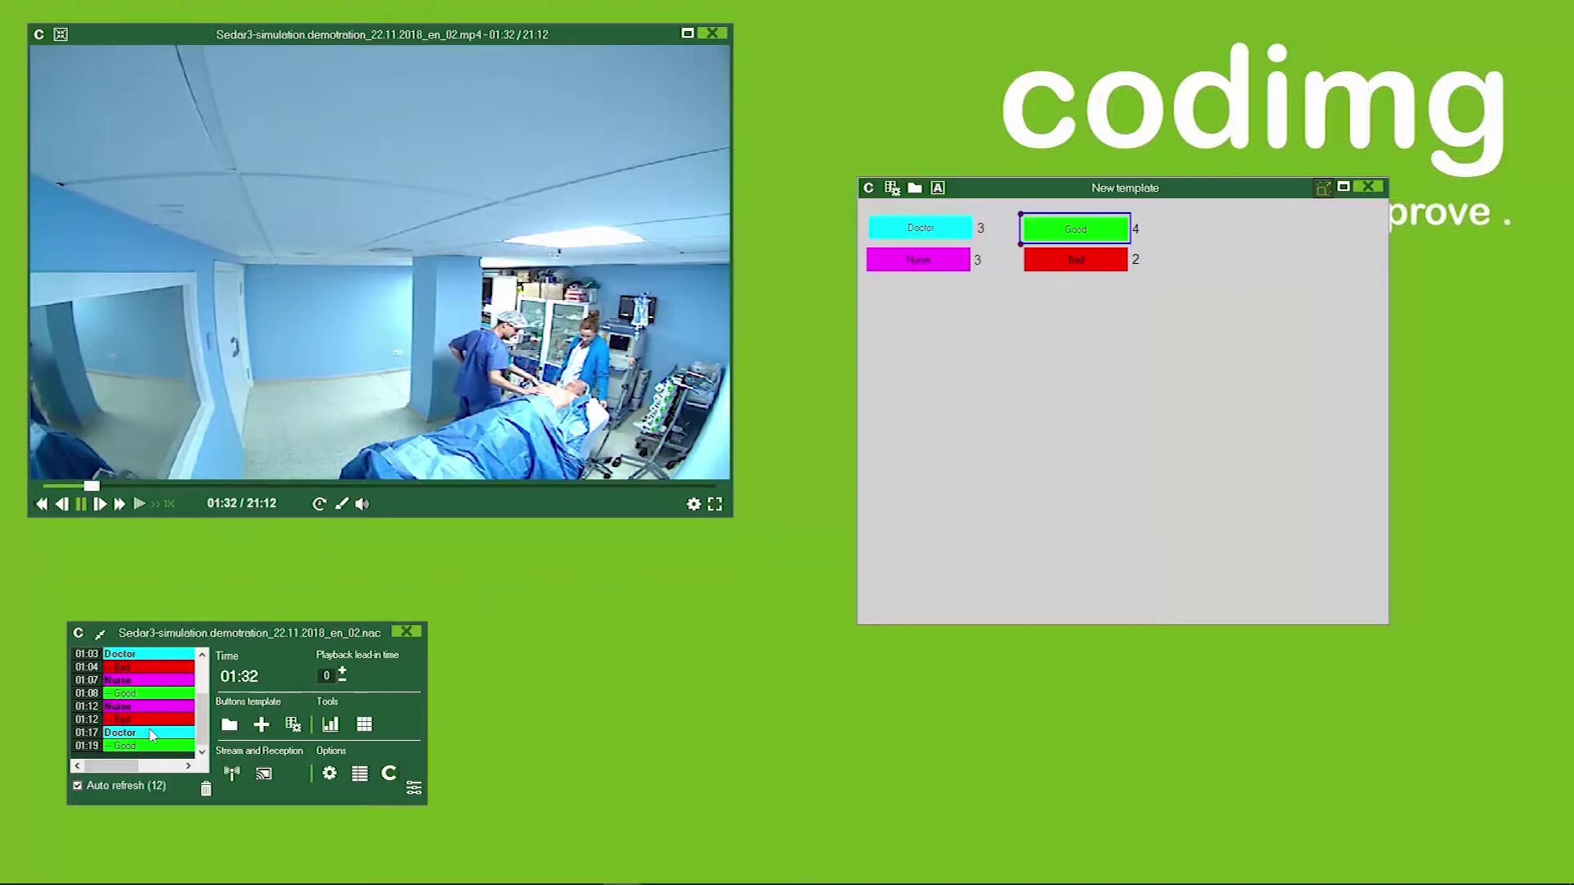
click(153, 734)
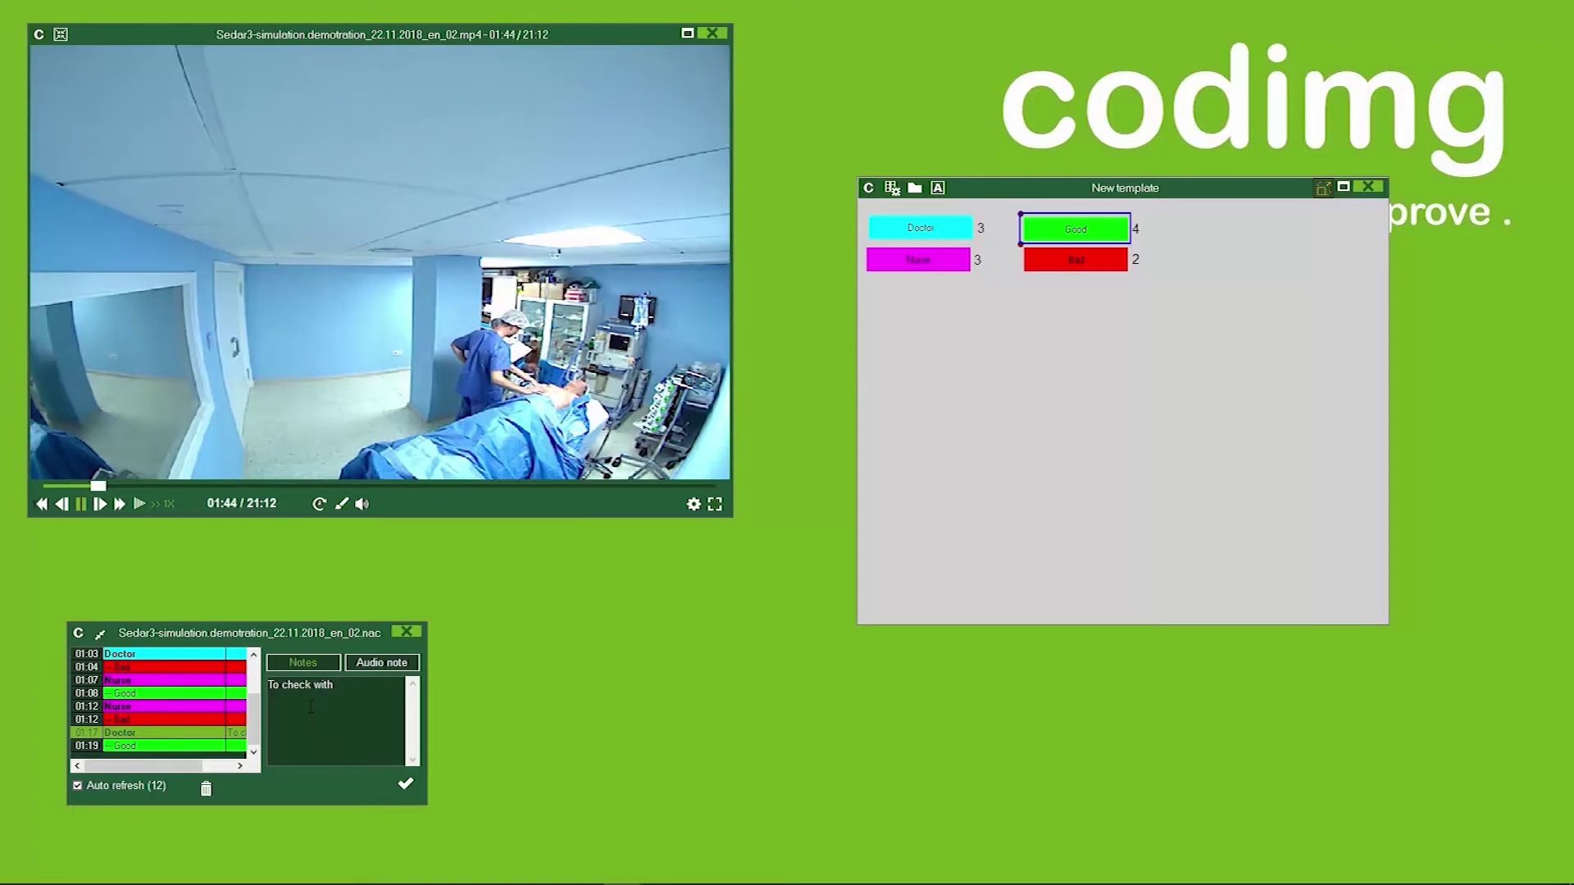
text(the)
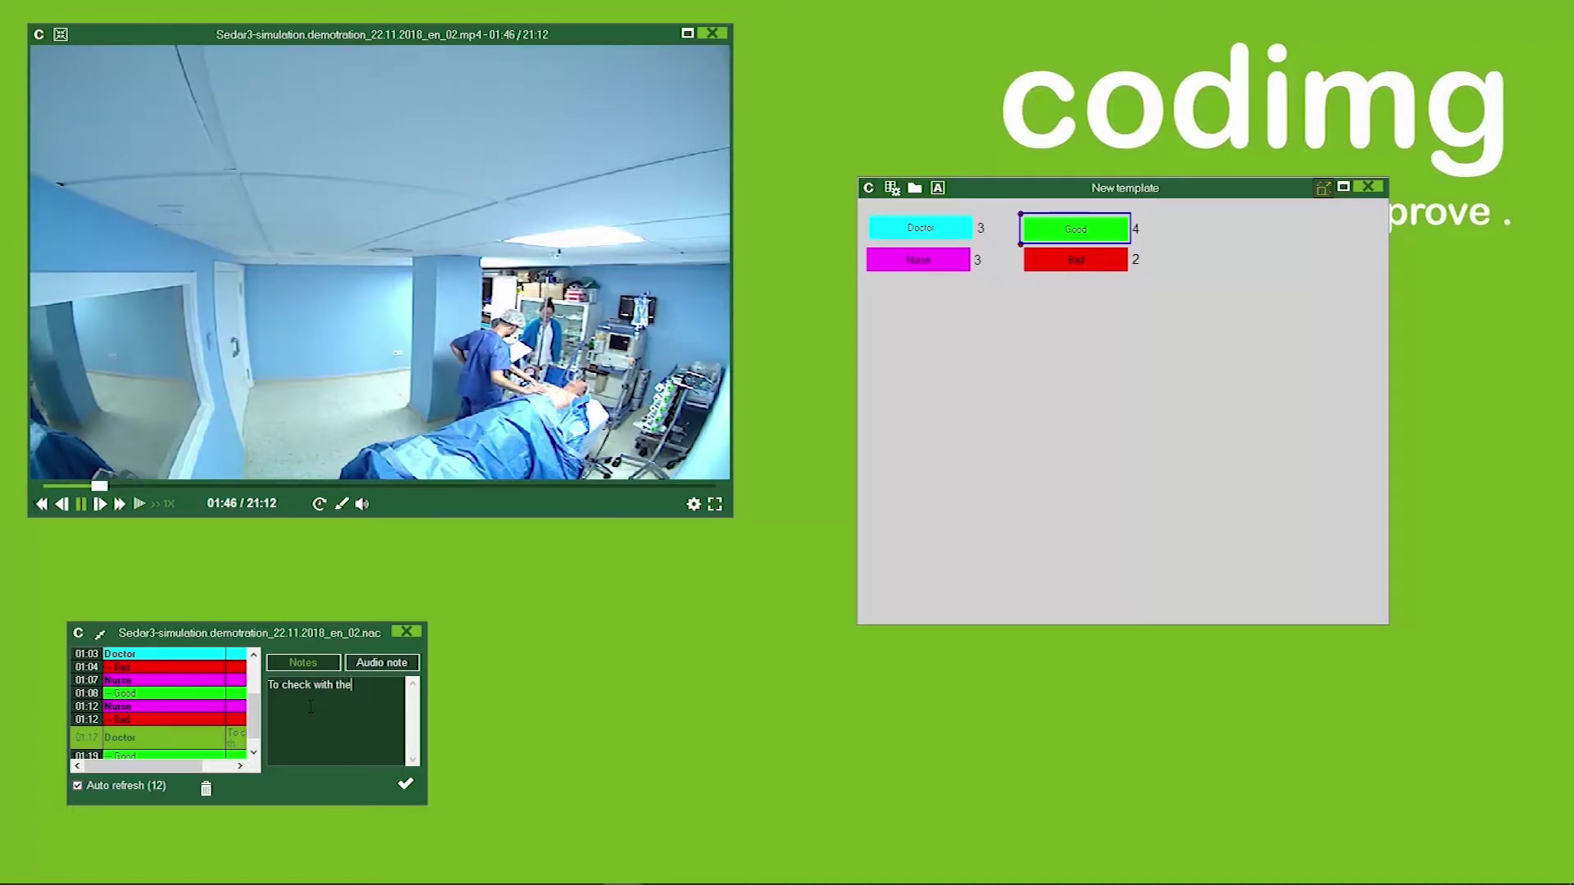
text( doctor)
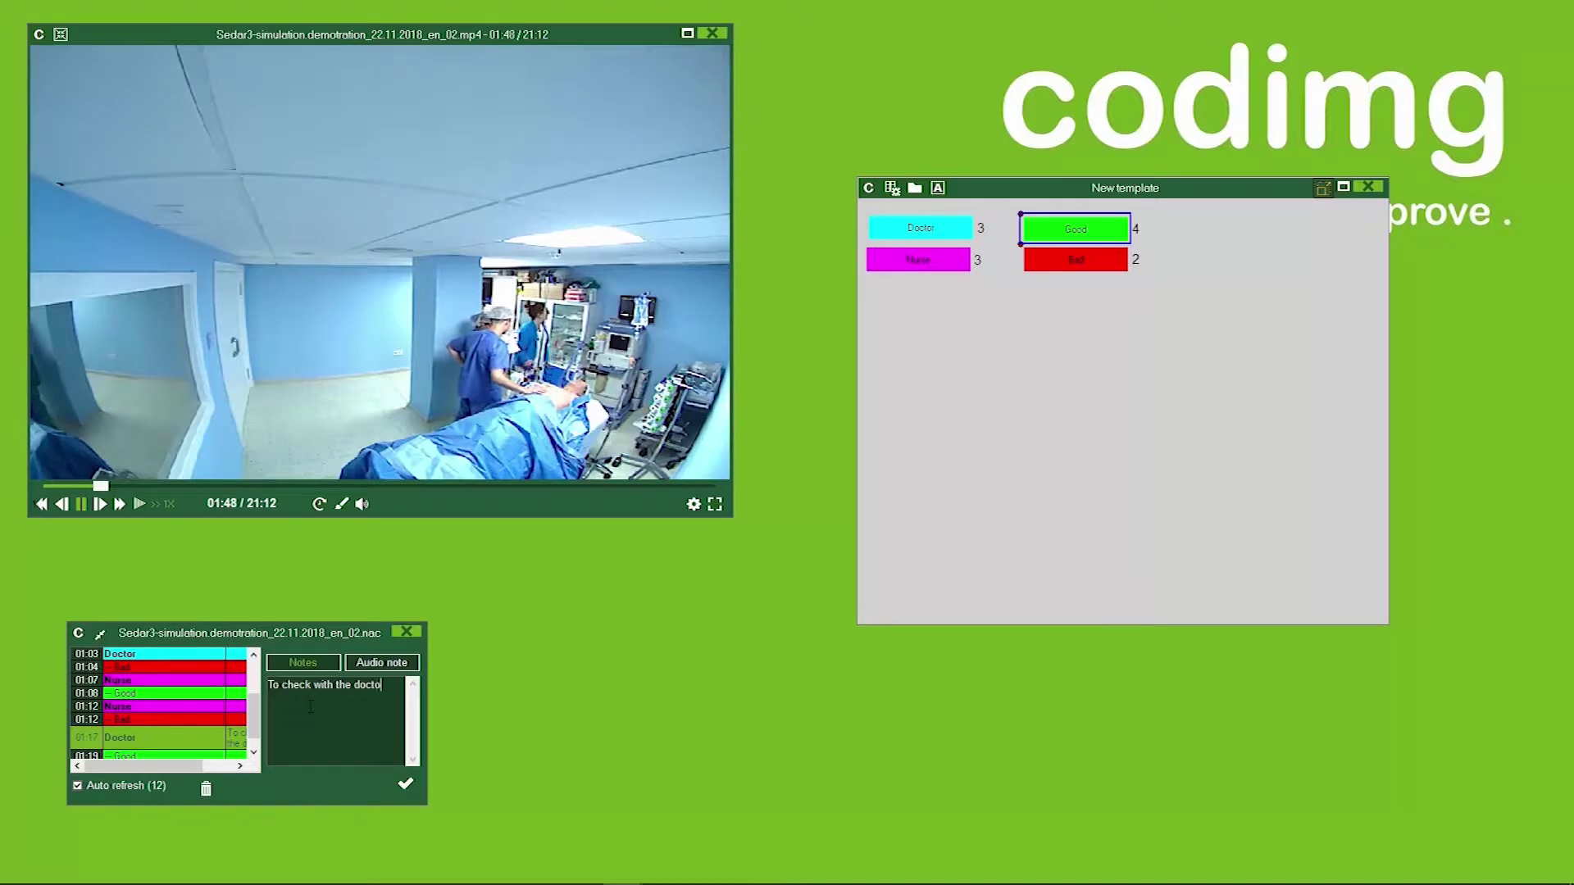
click(407, 788)
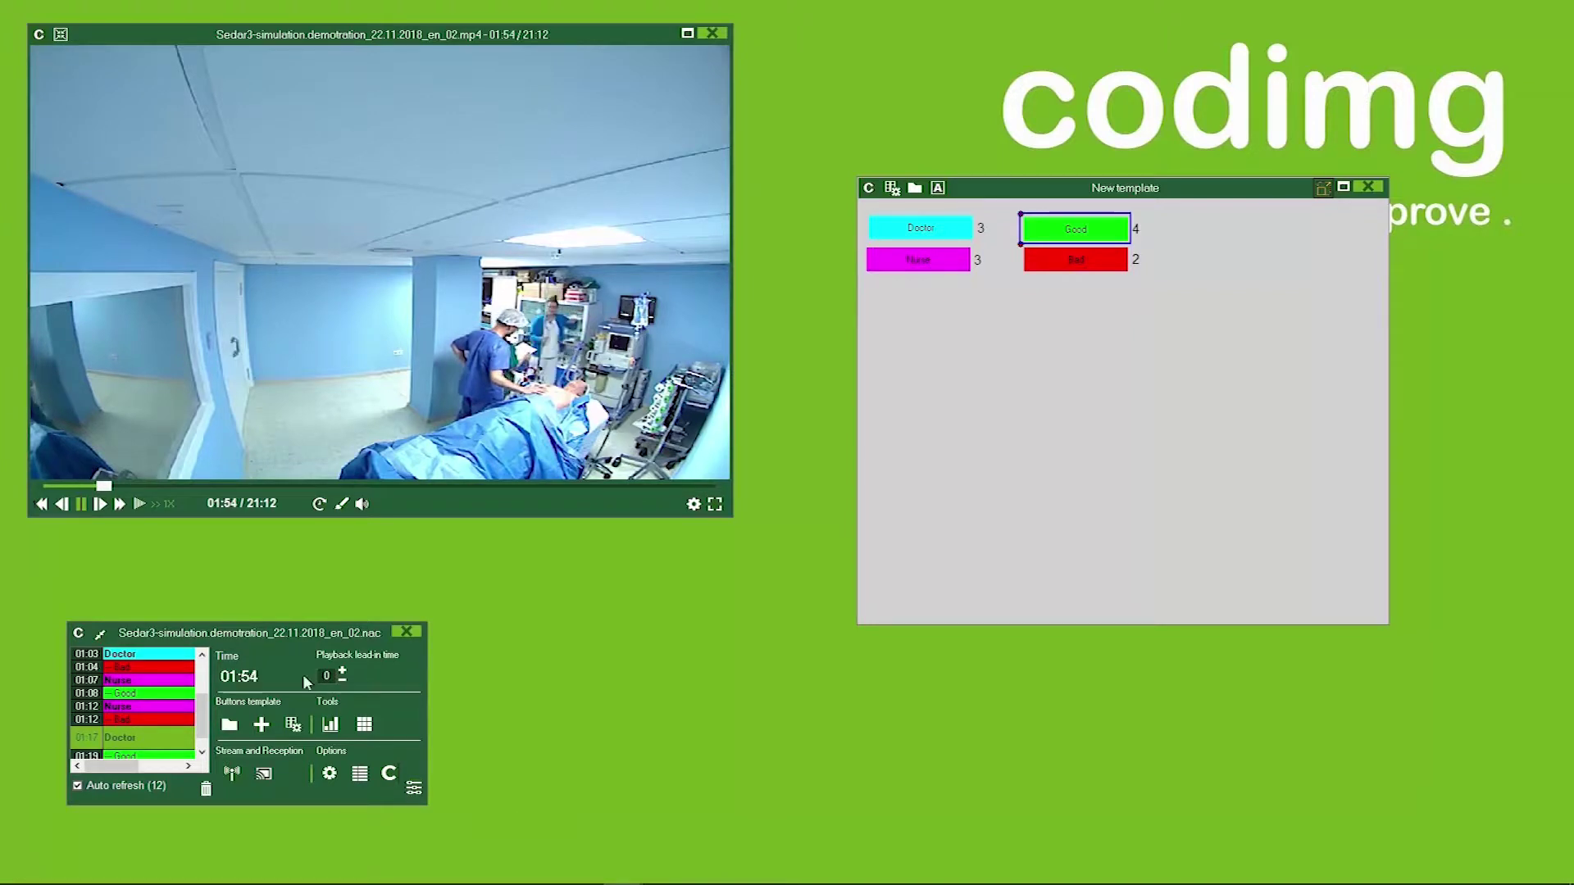
- Open the timeline of the registered actions and make its window slightly narrower
click(415, 789)
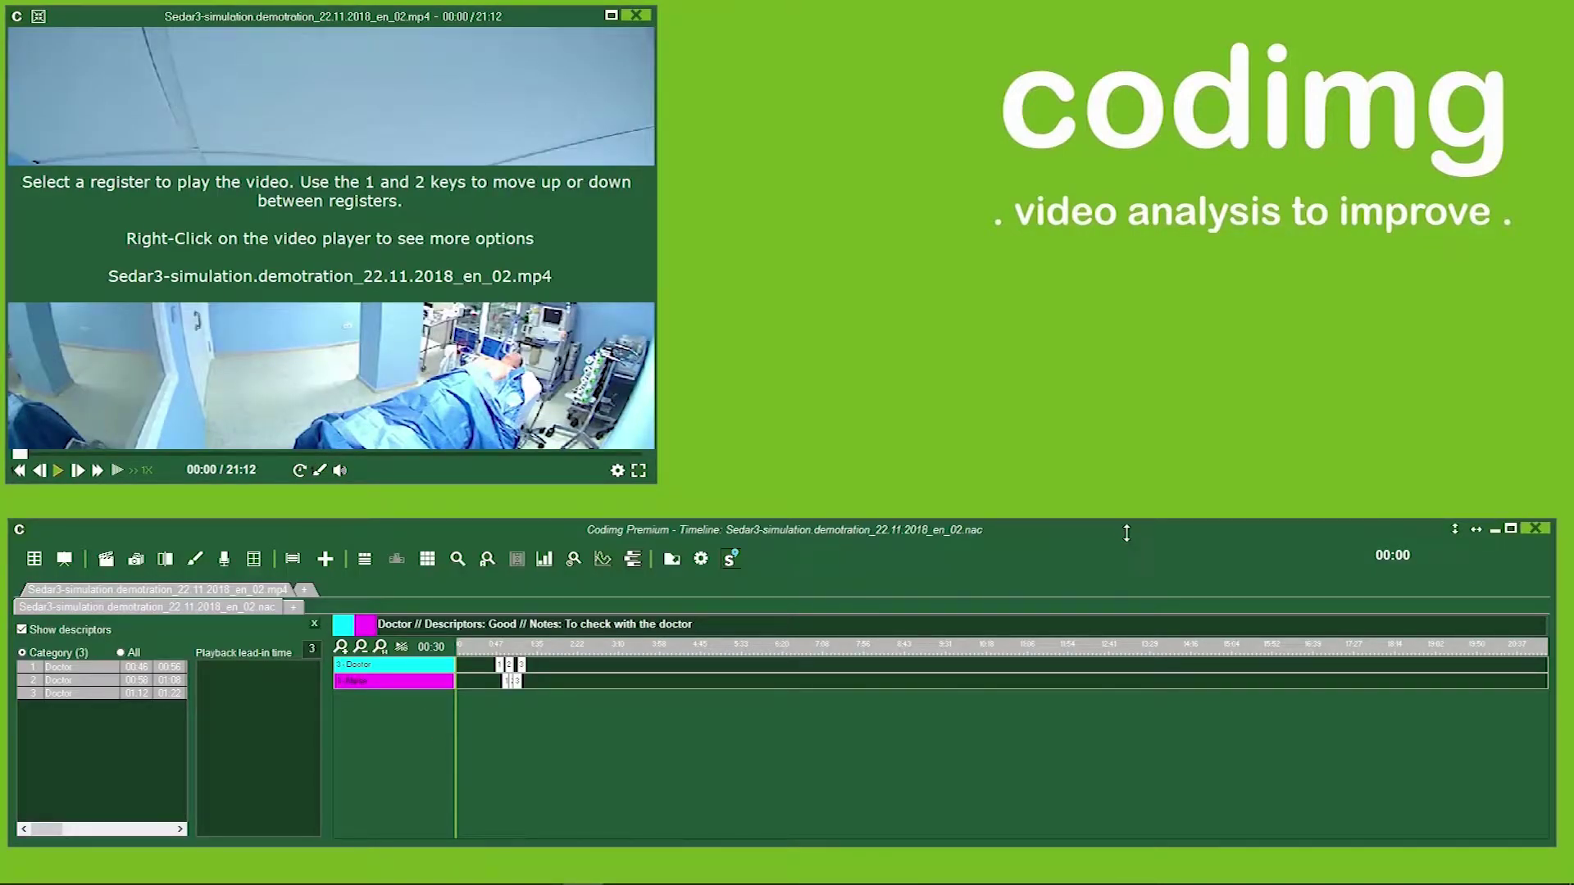
mouse_move(1084, 536)
mouse_down()
mouse_move(1041, 353)
mouse_move(1133, 416)
mouse_move(1096, 550)
mouse_up()
drag(1564, 576, 1542, 617)
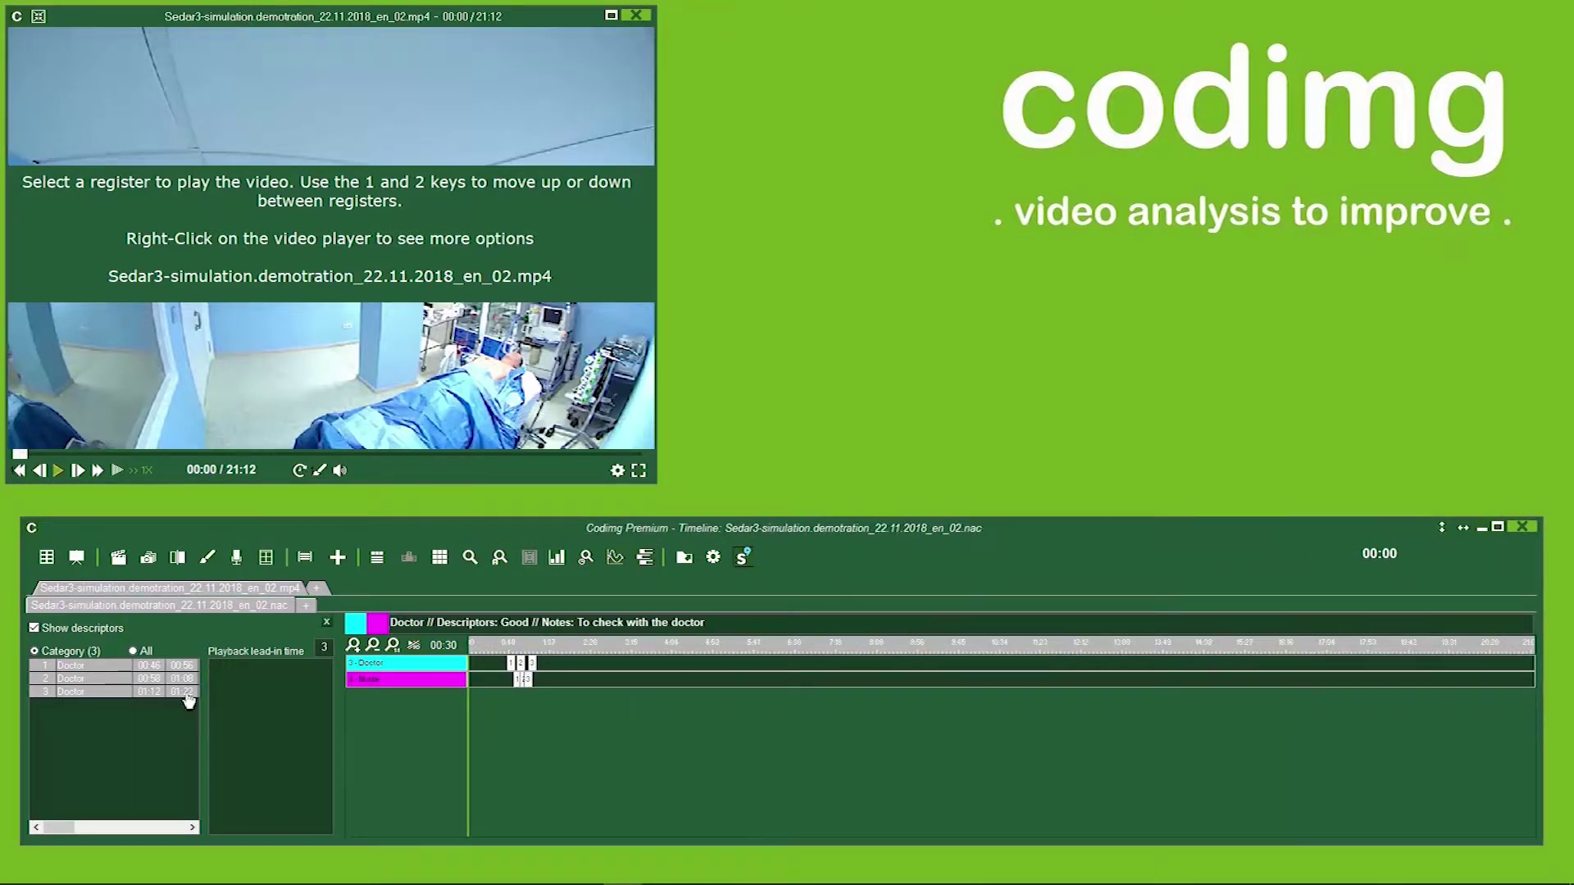
- Select the Nurse category in the timeline and play its second register from the list
click(388, 677)
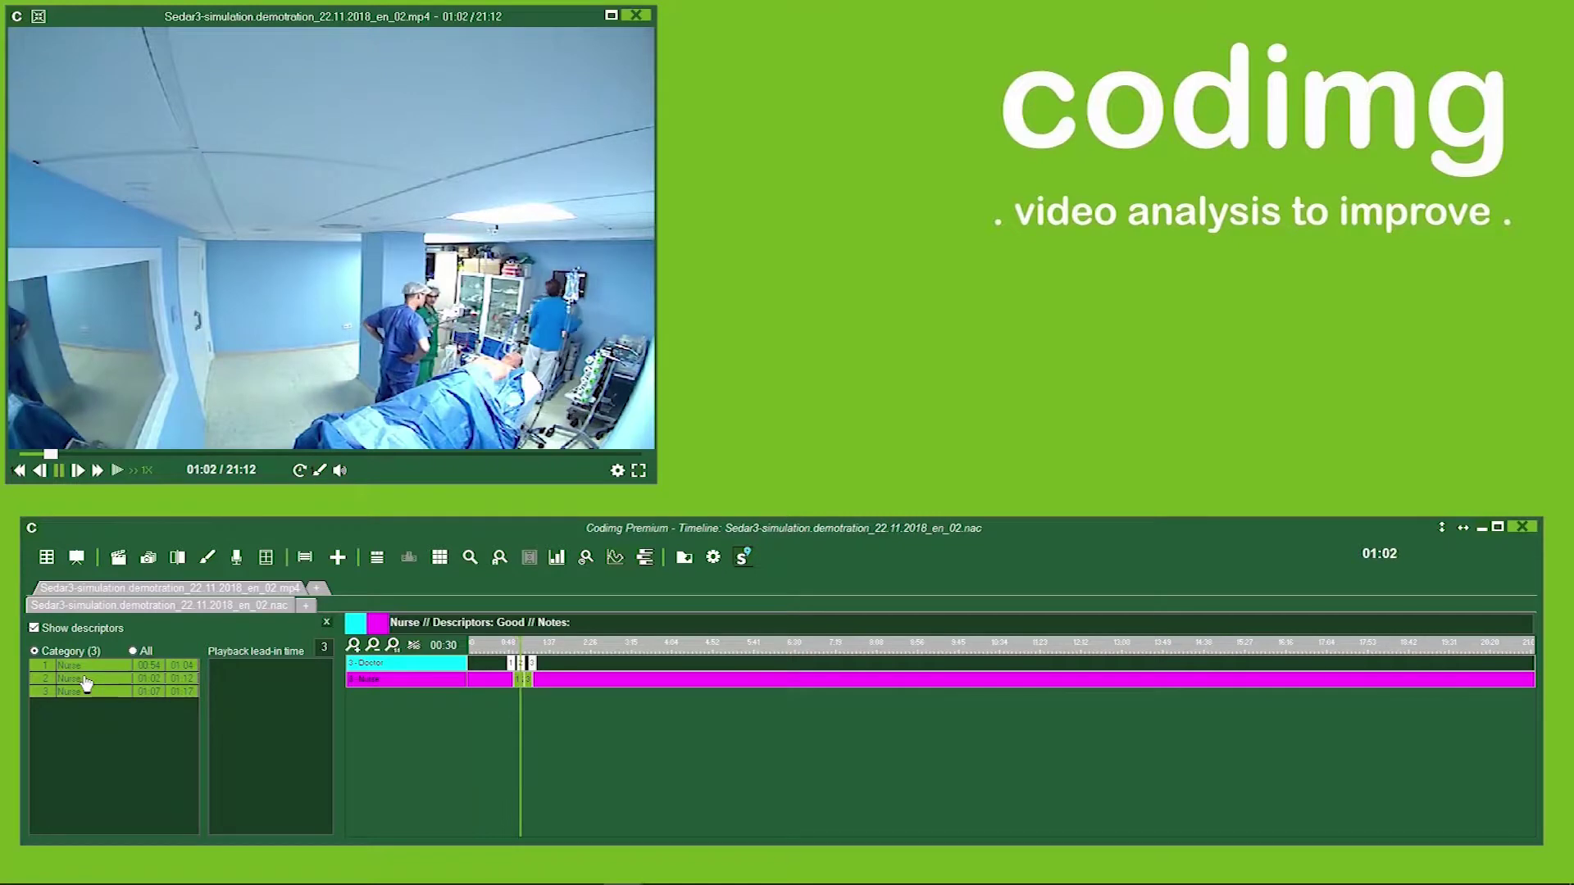
click(86, 679)
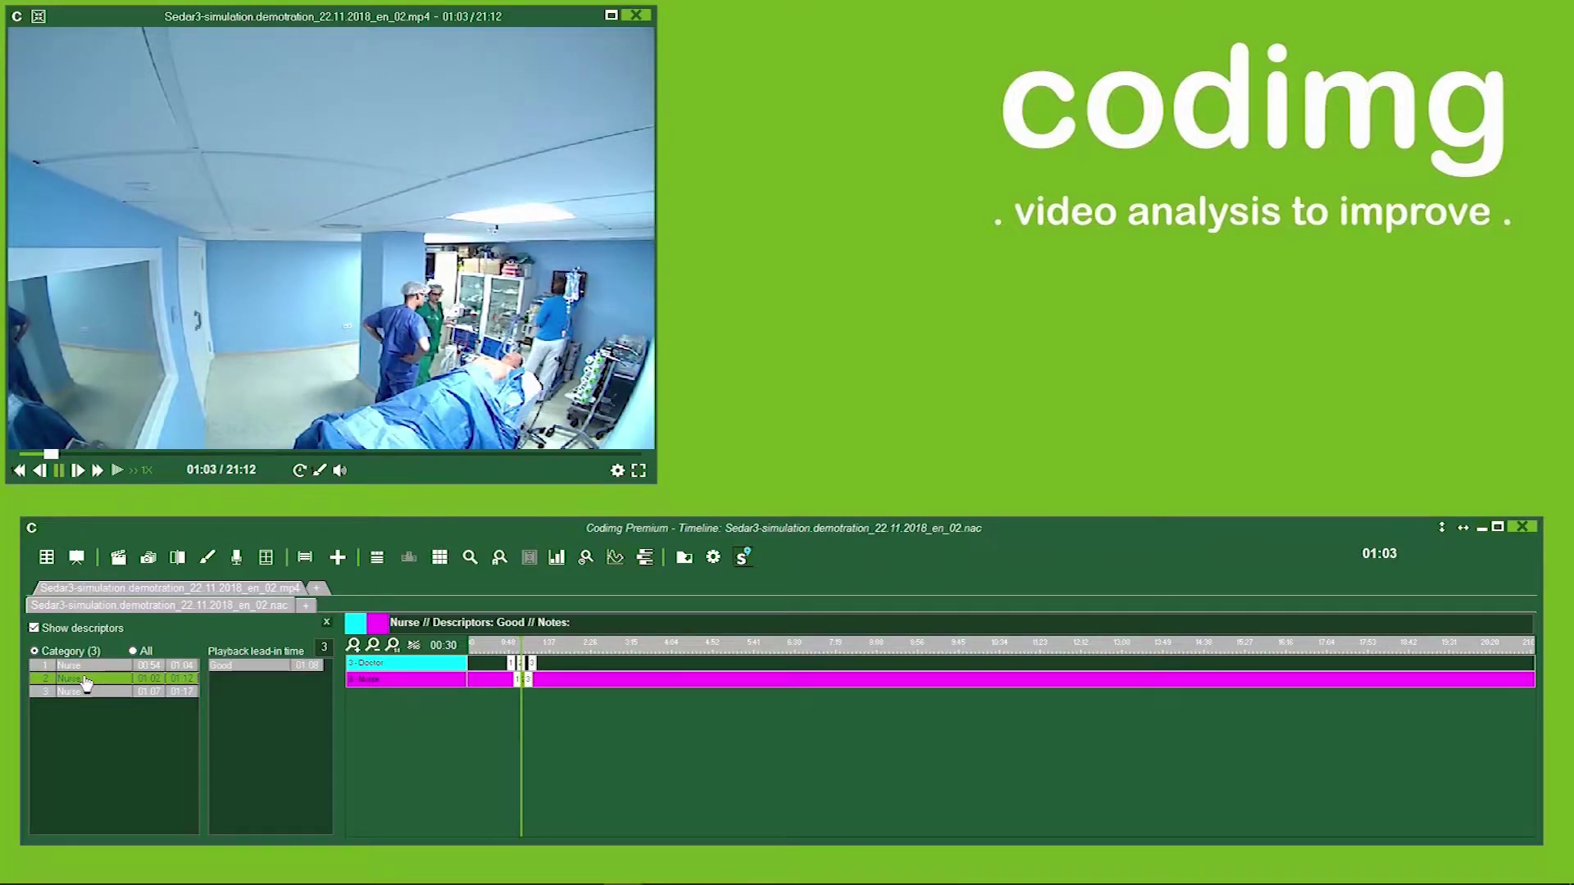
- Play the third Nurse register, and play the second register of the Doctor category
click(85, 692)
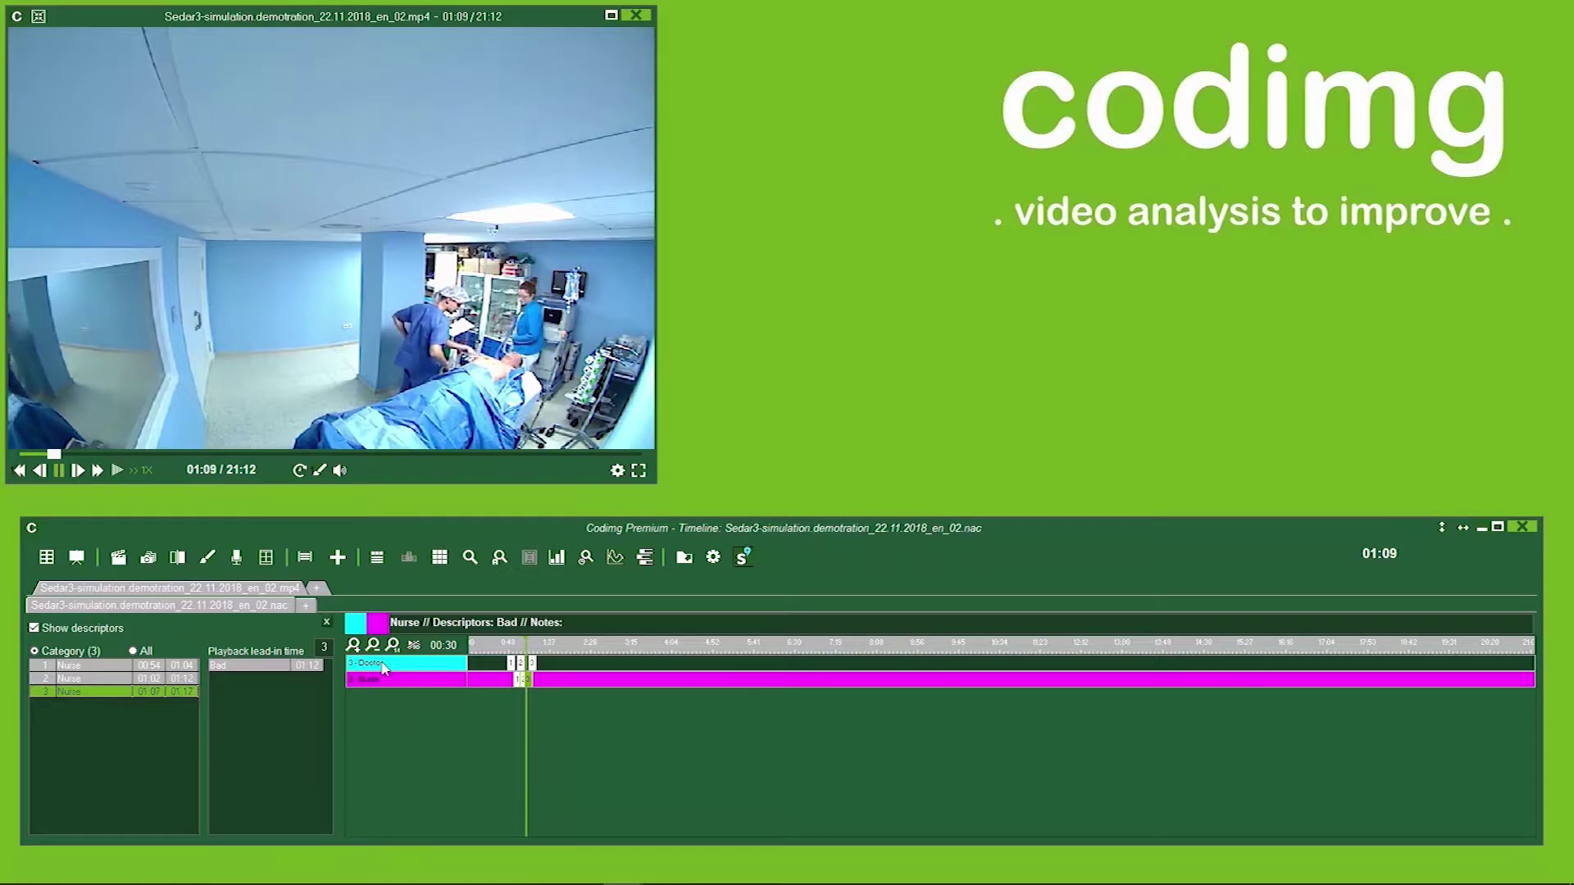
click(373, 664)
click(92, 679)
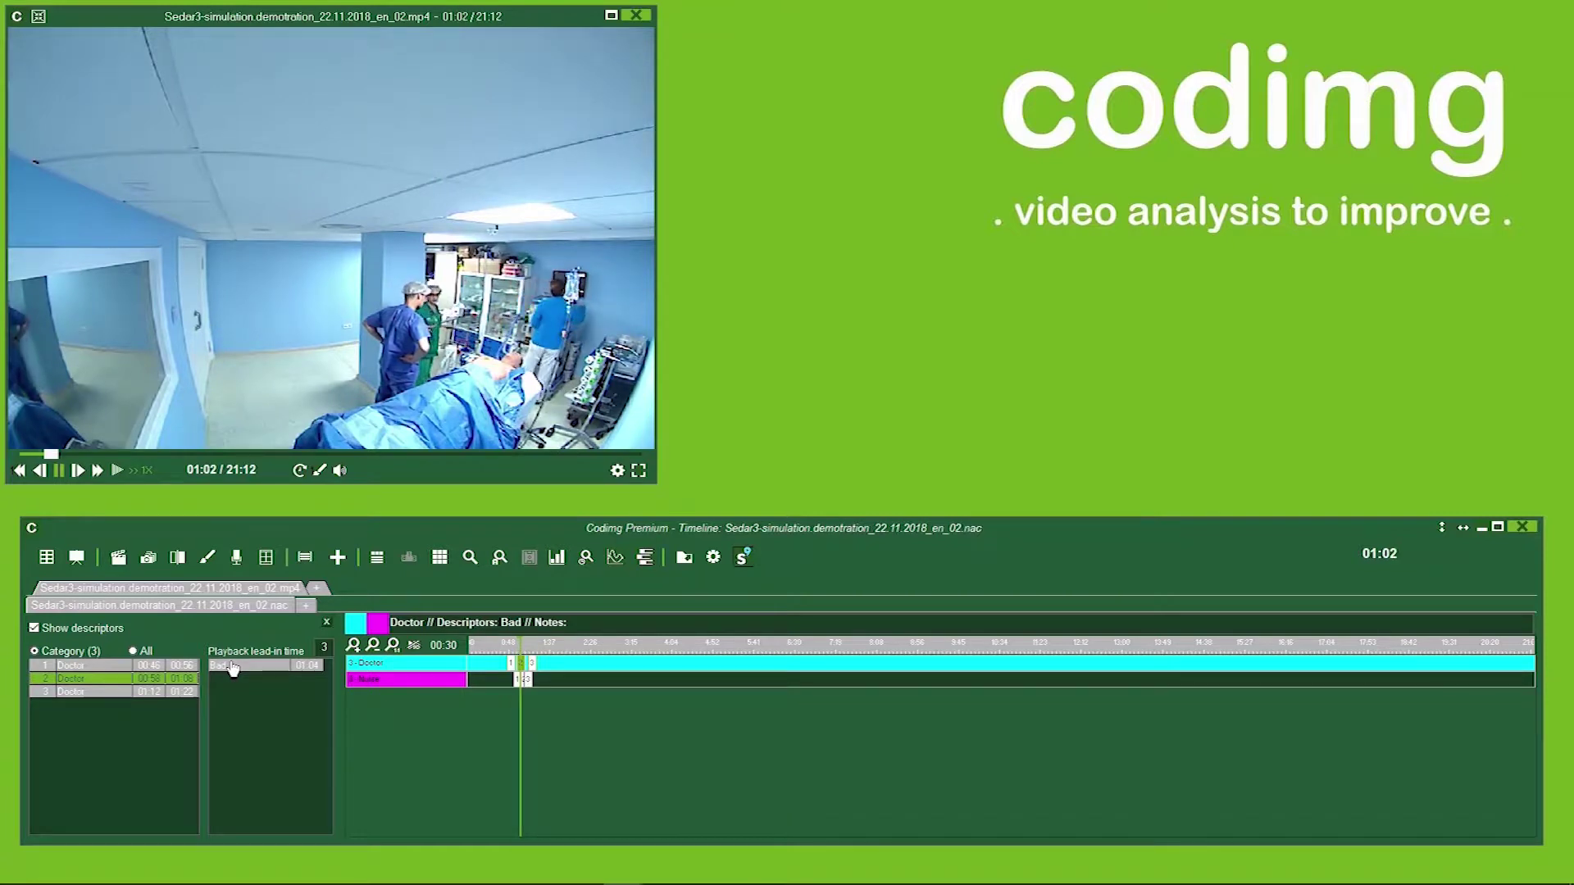
click(99, 680)
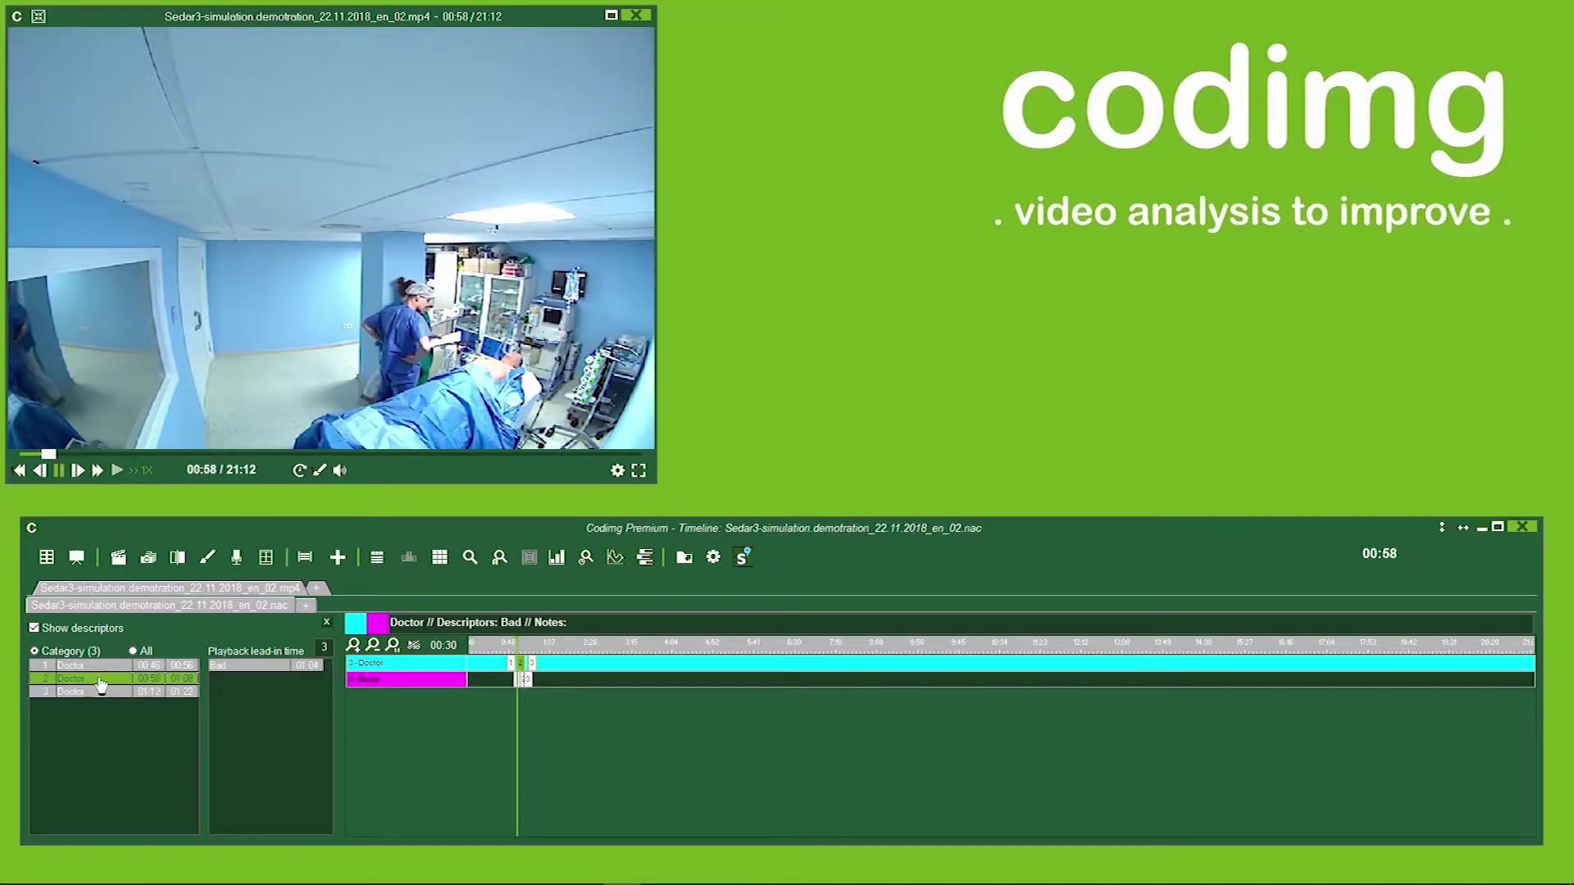
- Add the note "To improve" to the second Doctor register in its properties
double_click(100, 684)
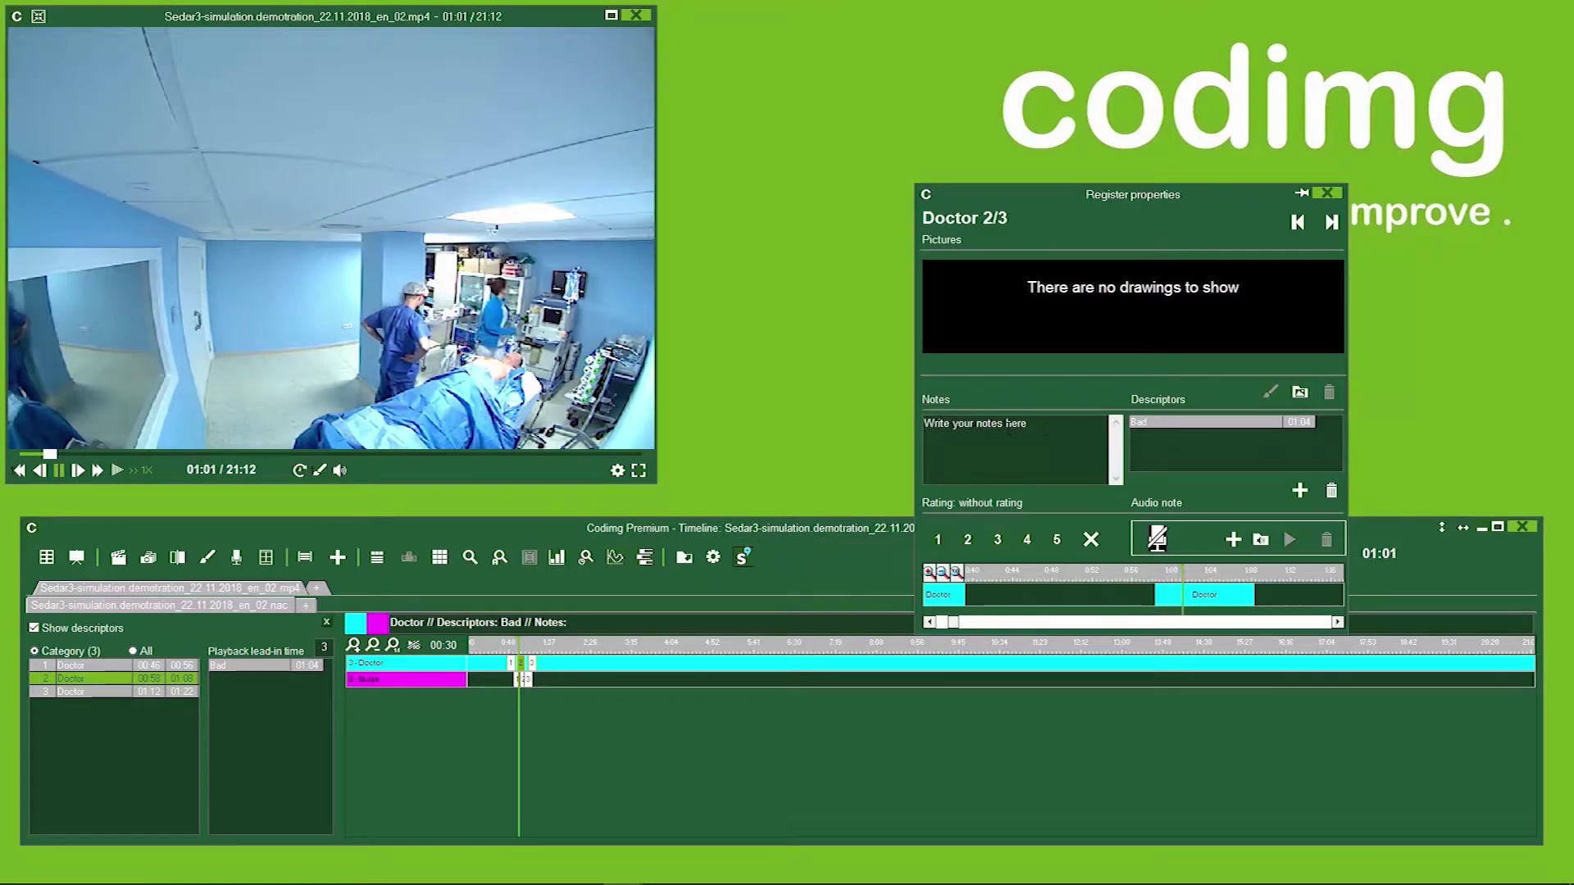
click(1008, 427)
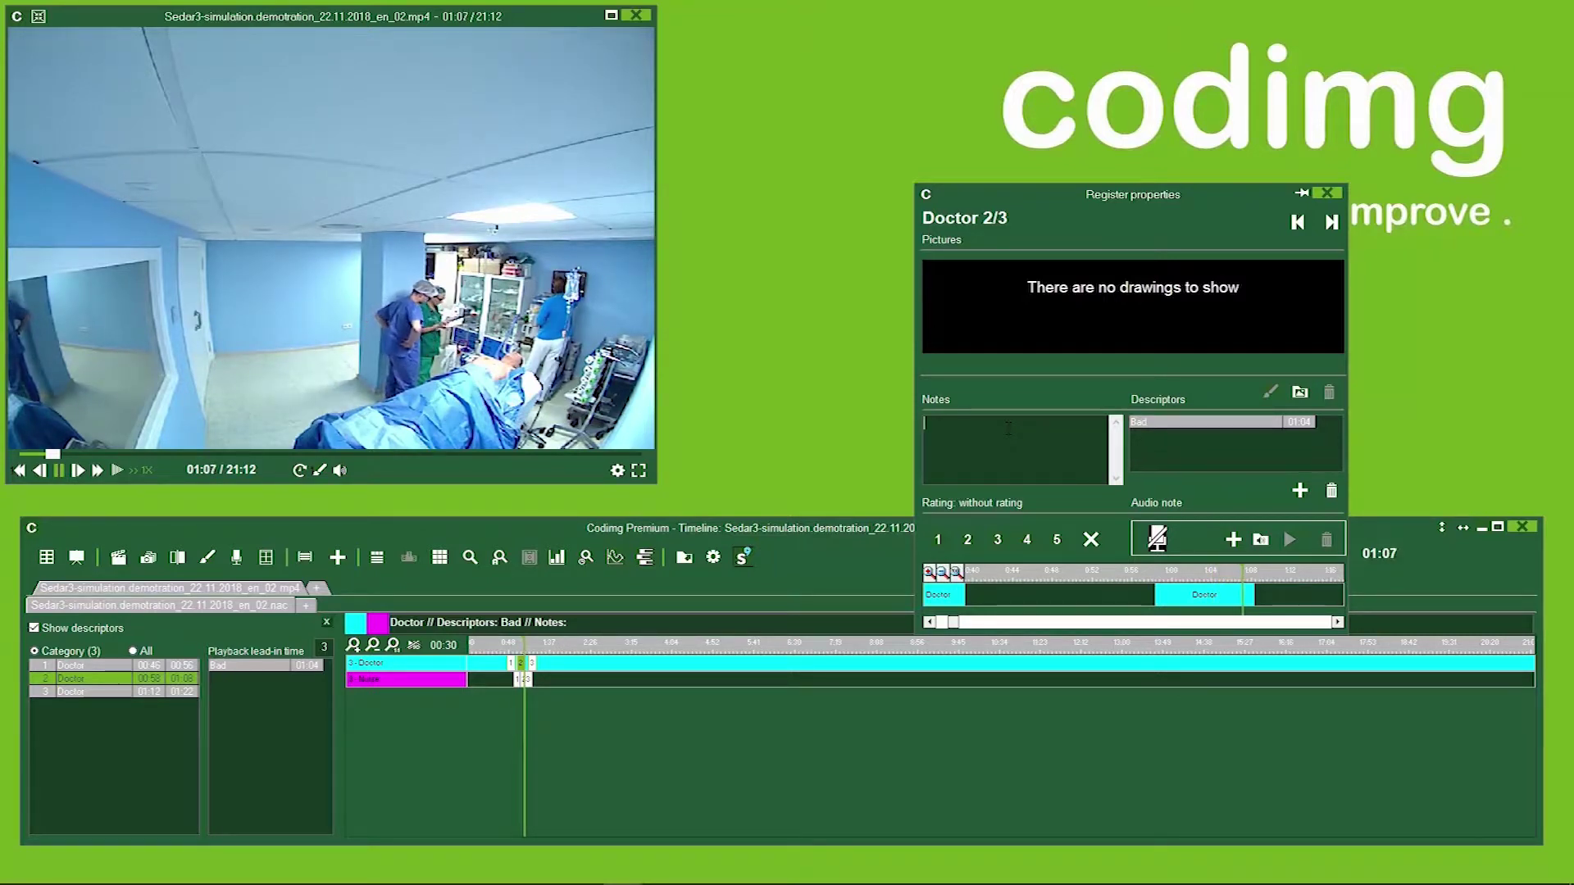
text(o improve)
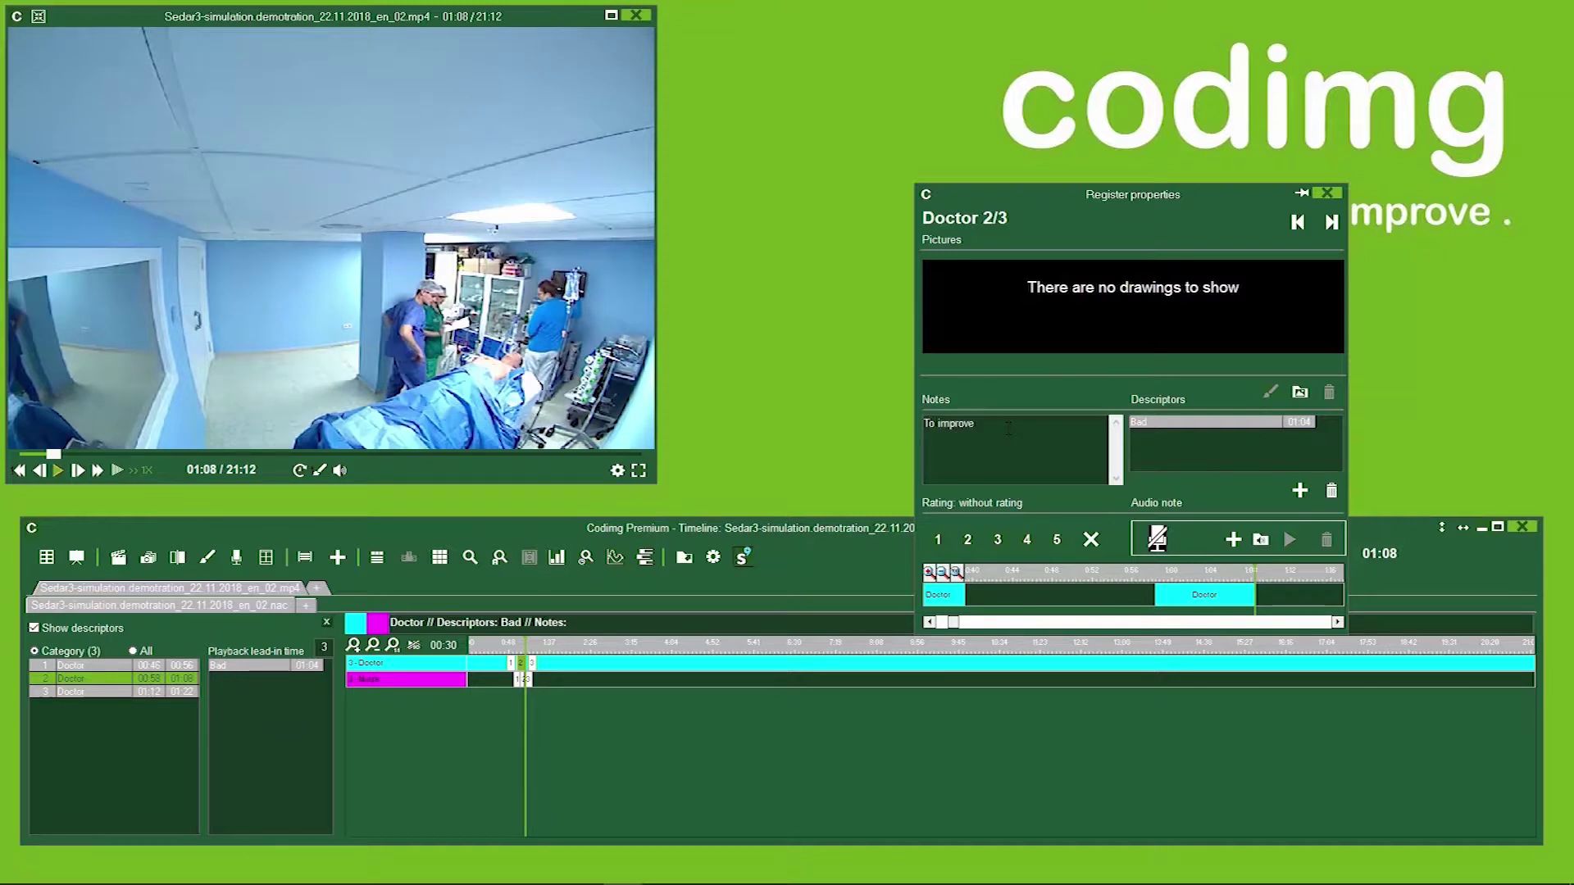
- Adjust the second Doctor register's span to run from about 00:59 to 01:13, and close its properties
mouse_move(1209, 600)
drag(1210, 599, 1309, 594)
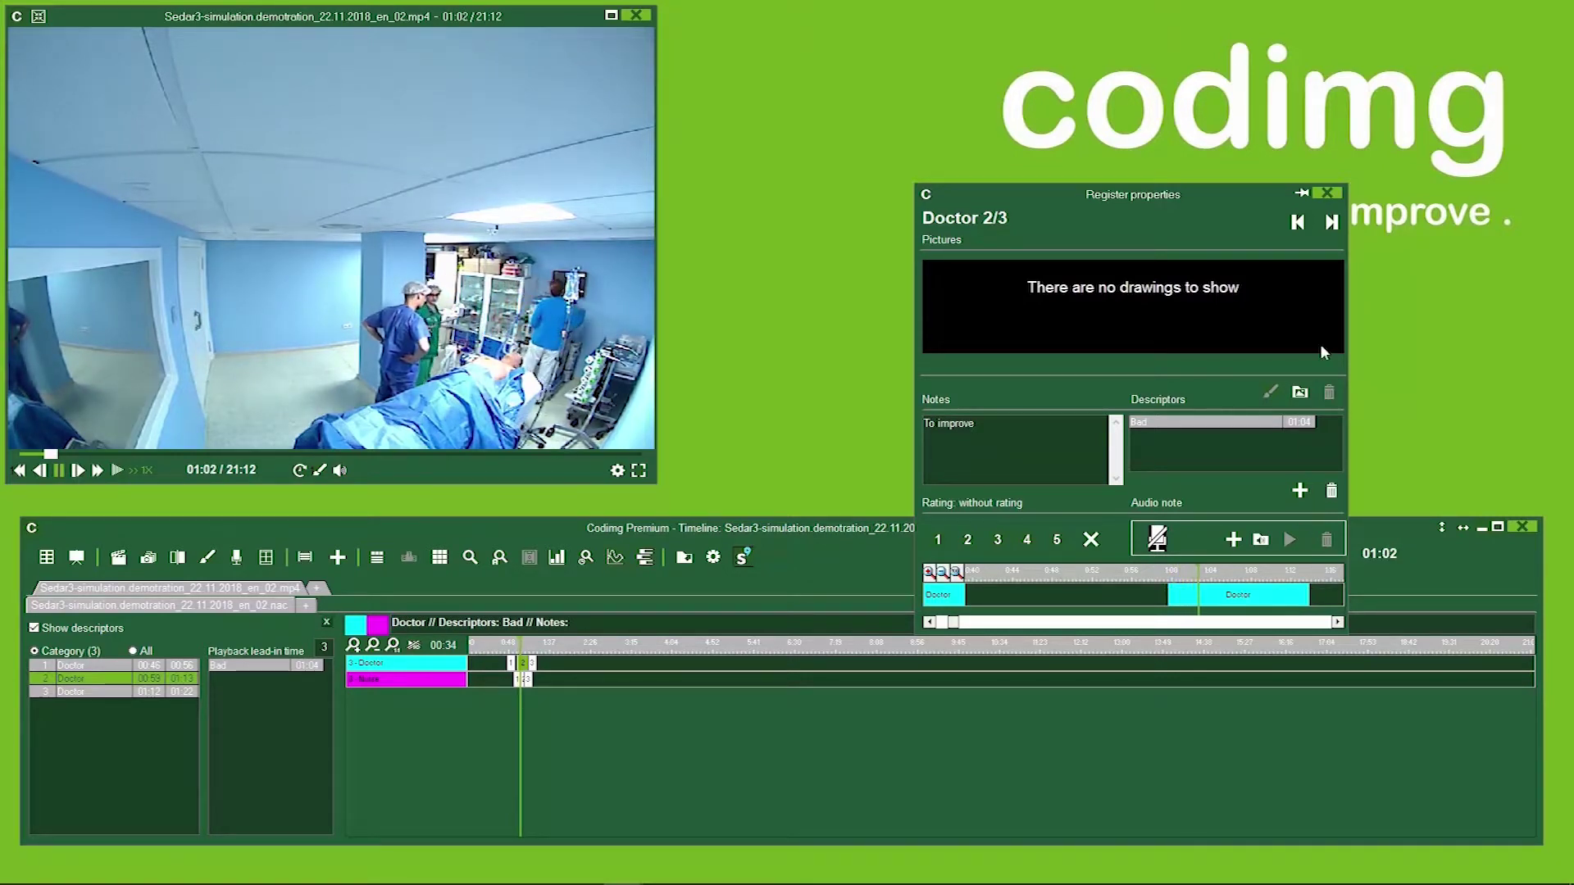
click(1329, 195)
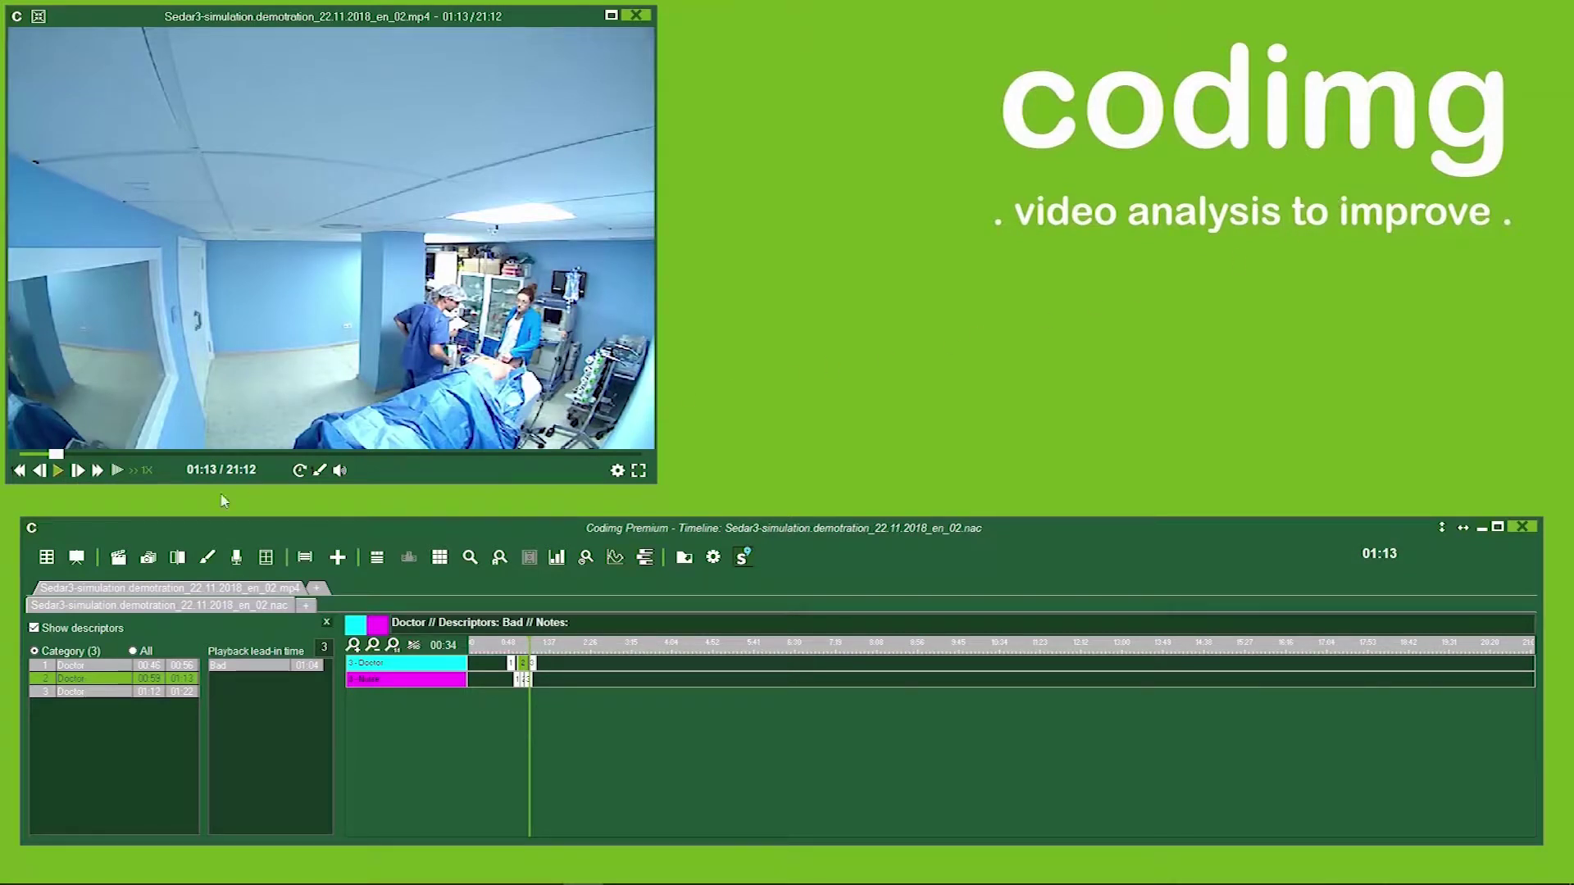
- Create a presentation file from the timeline and save it as "New presentation"
click(77, 559)
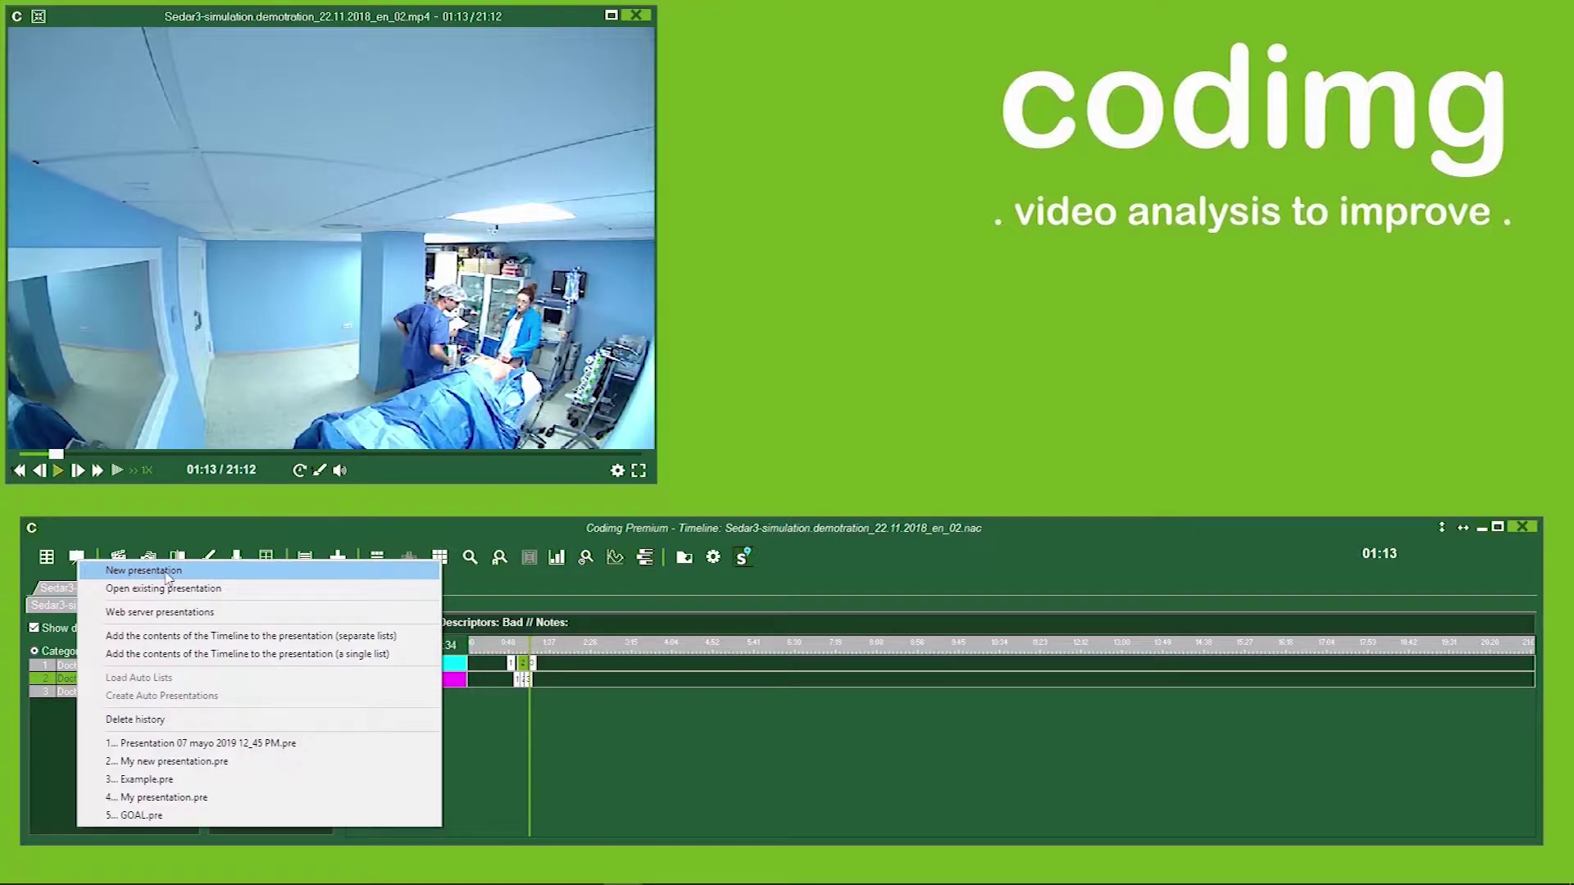
click(166, 577)
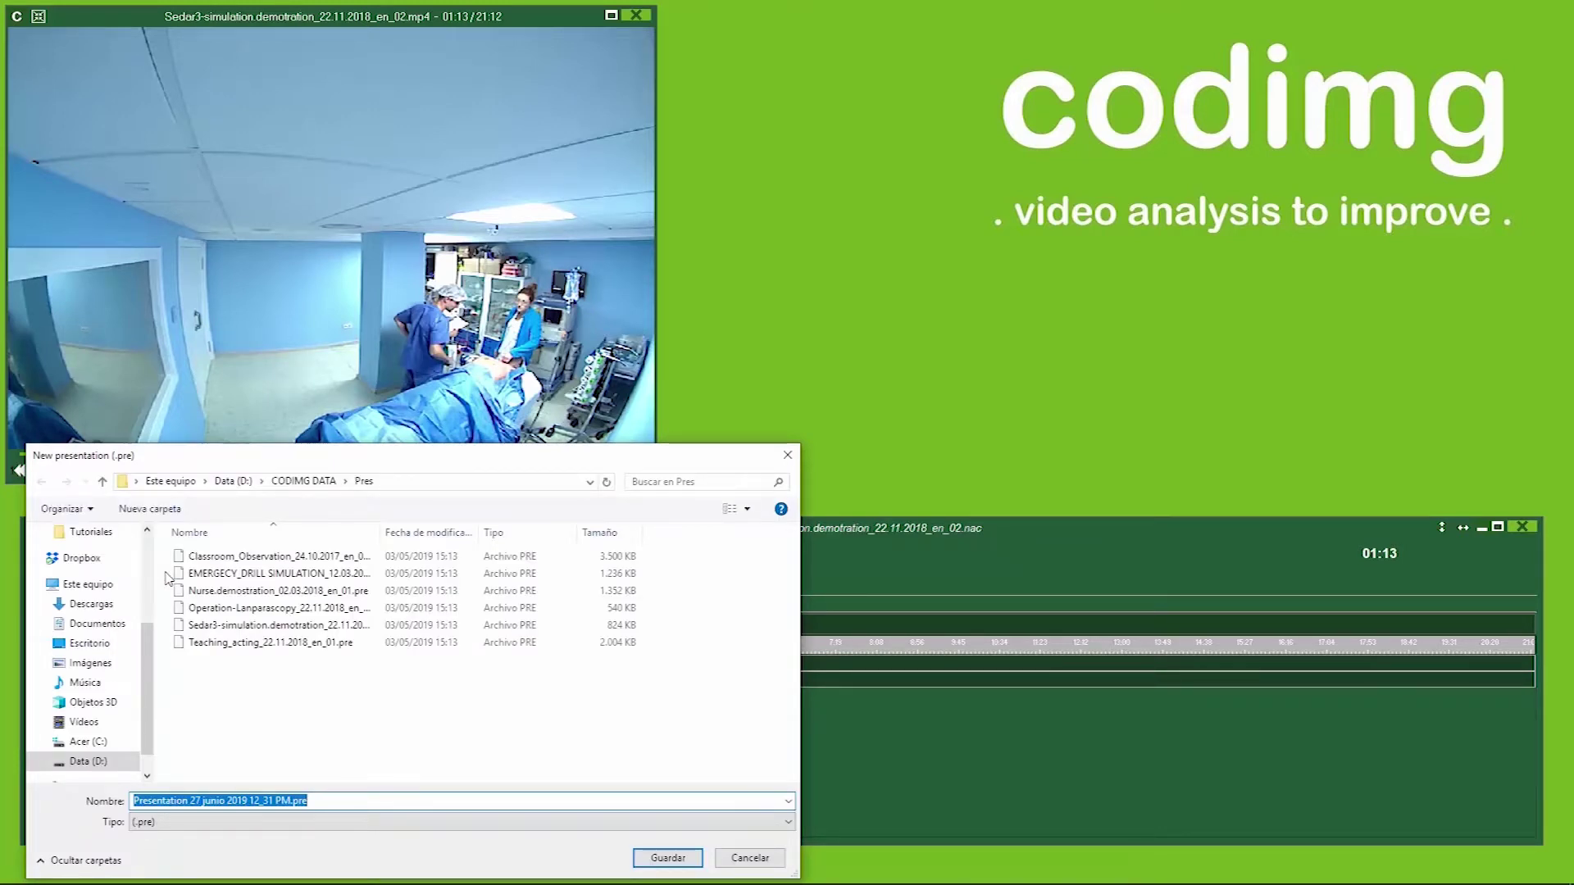
text(New presentation)
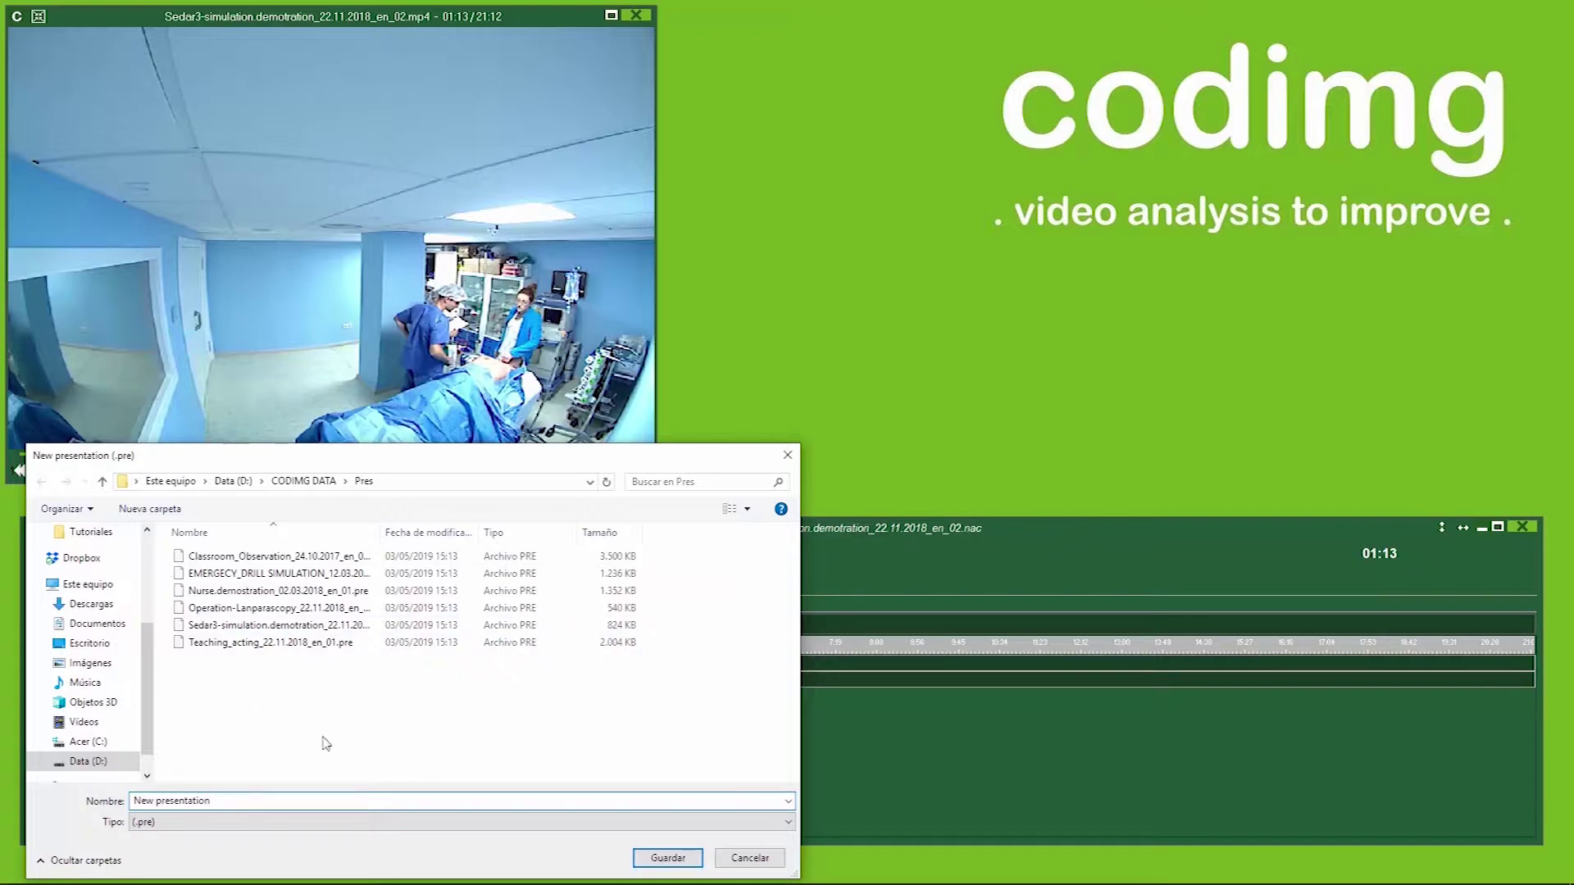
click(668, 858)
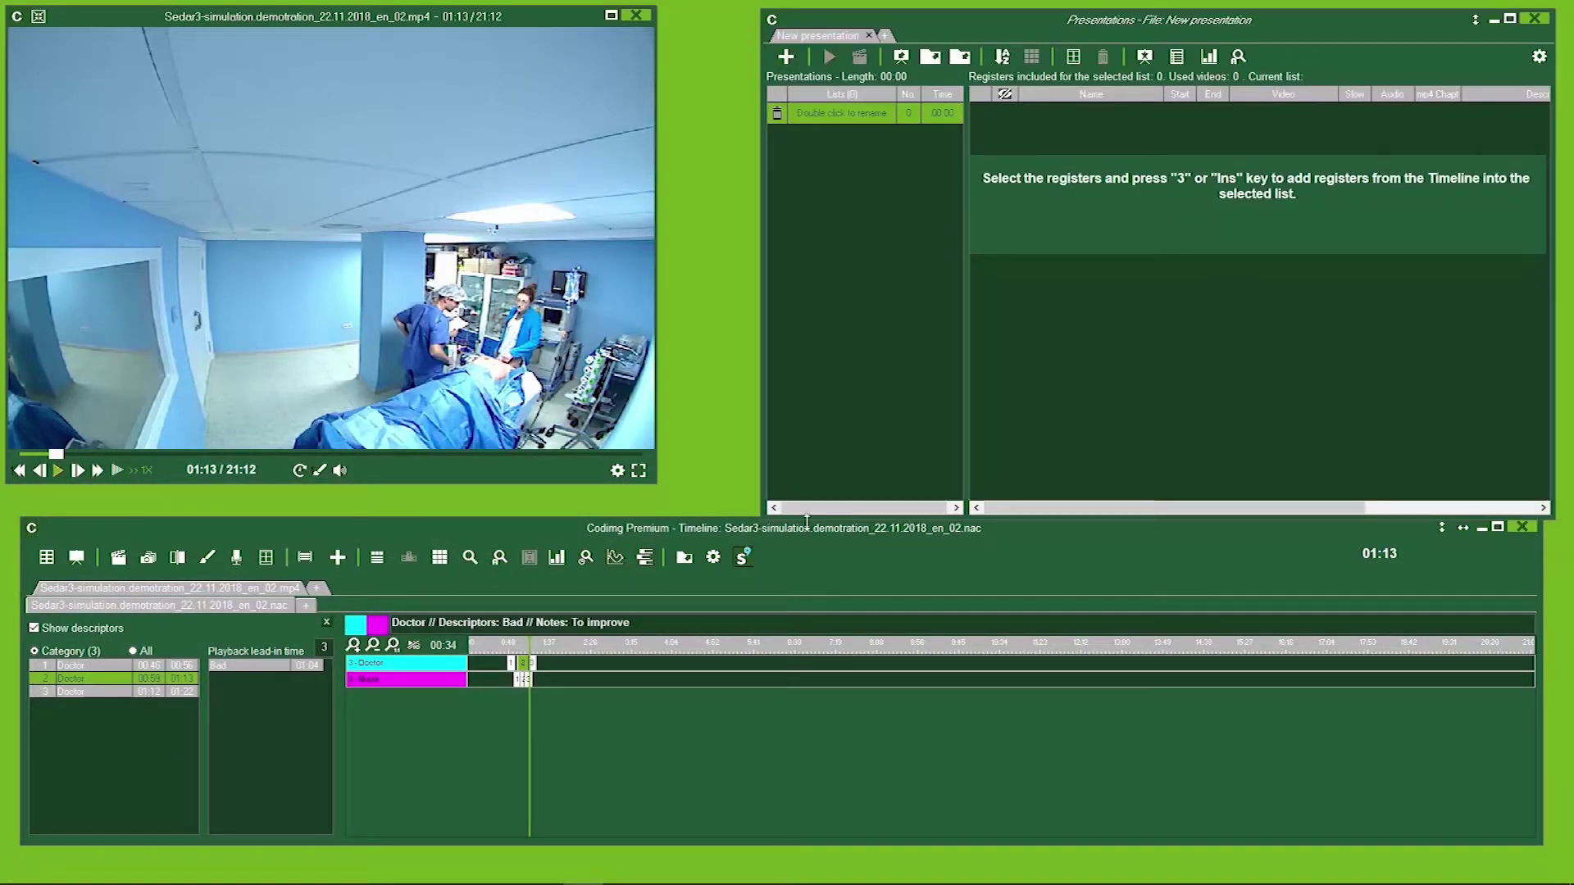
- Rename the presentation's empty list to "My presentation"
double_click(845, 112)
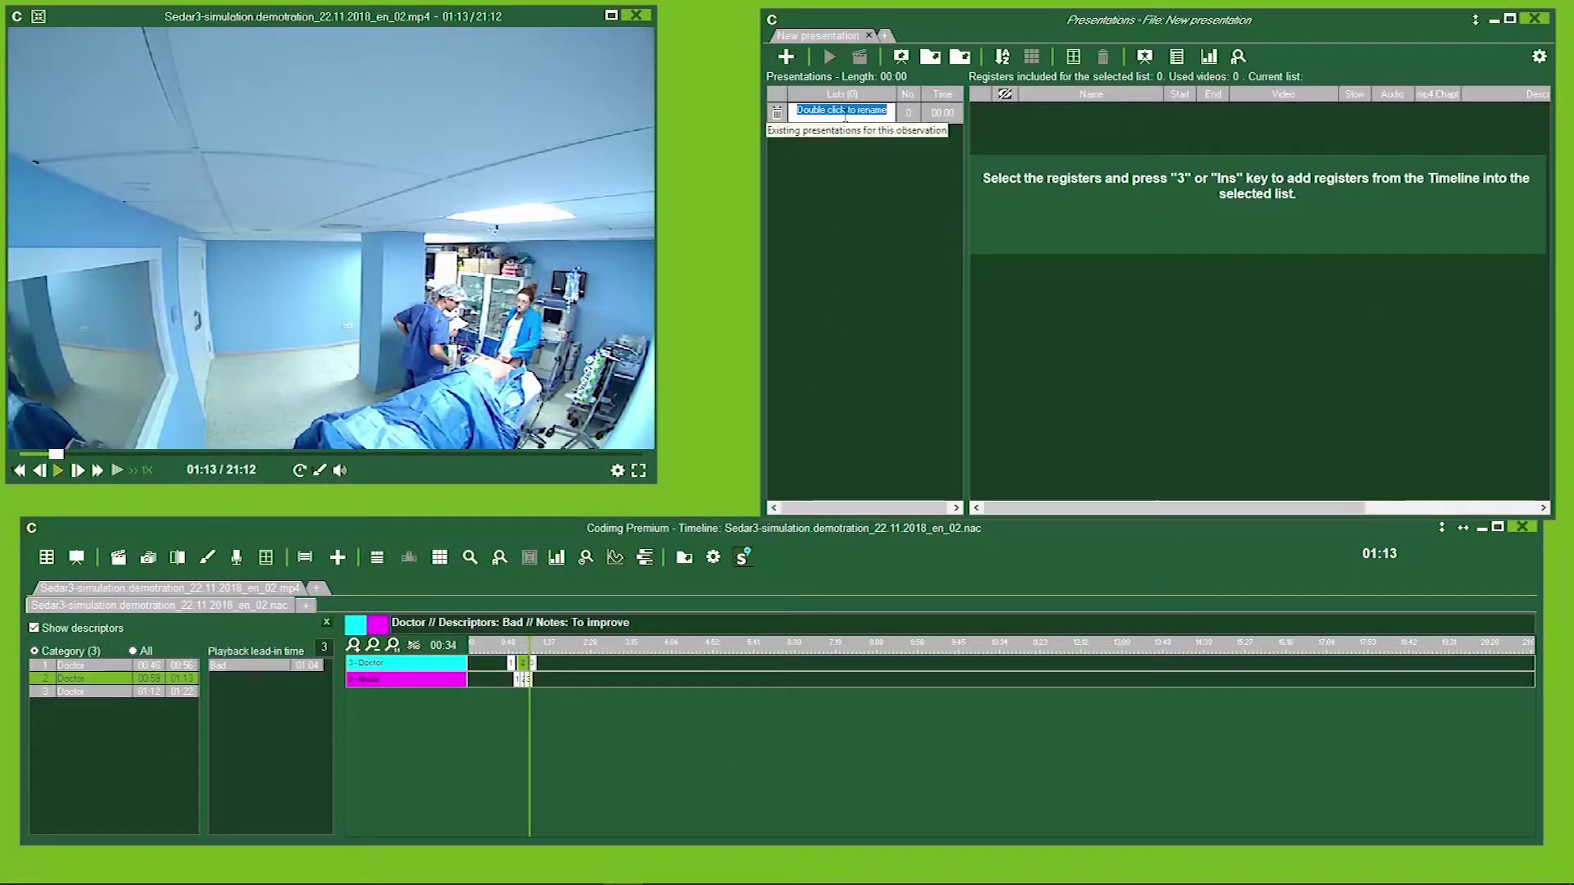
text(My presentation)
key(Return)
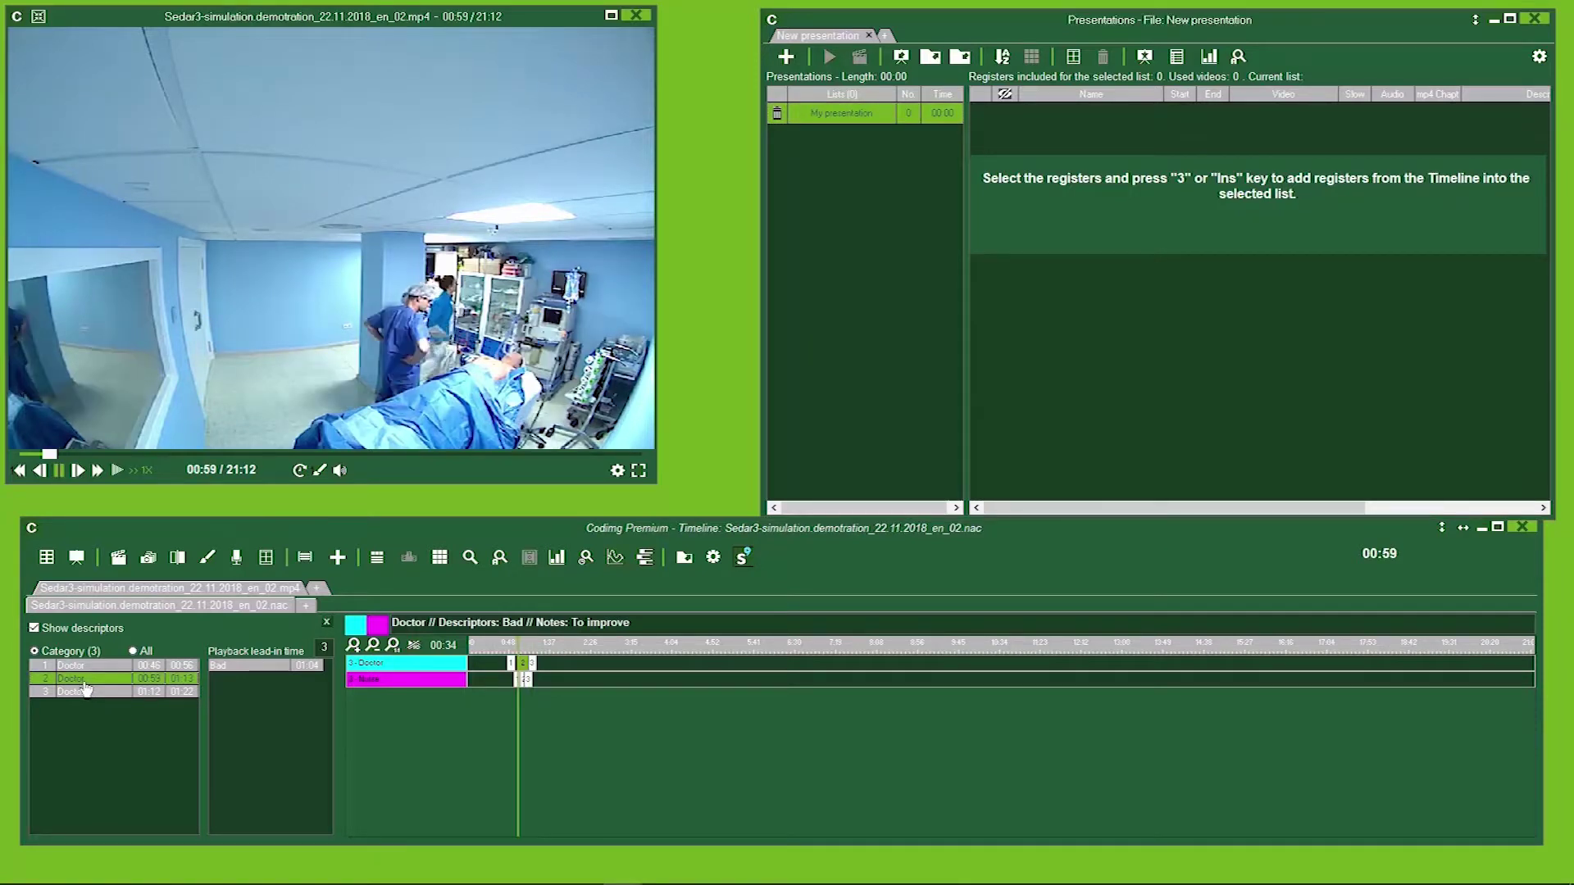
- Add the second Doctor, third Nurse, first Nurse and third Doctor registers, in that order, from the timeline to the My presentation list
key(3)
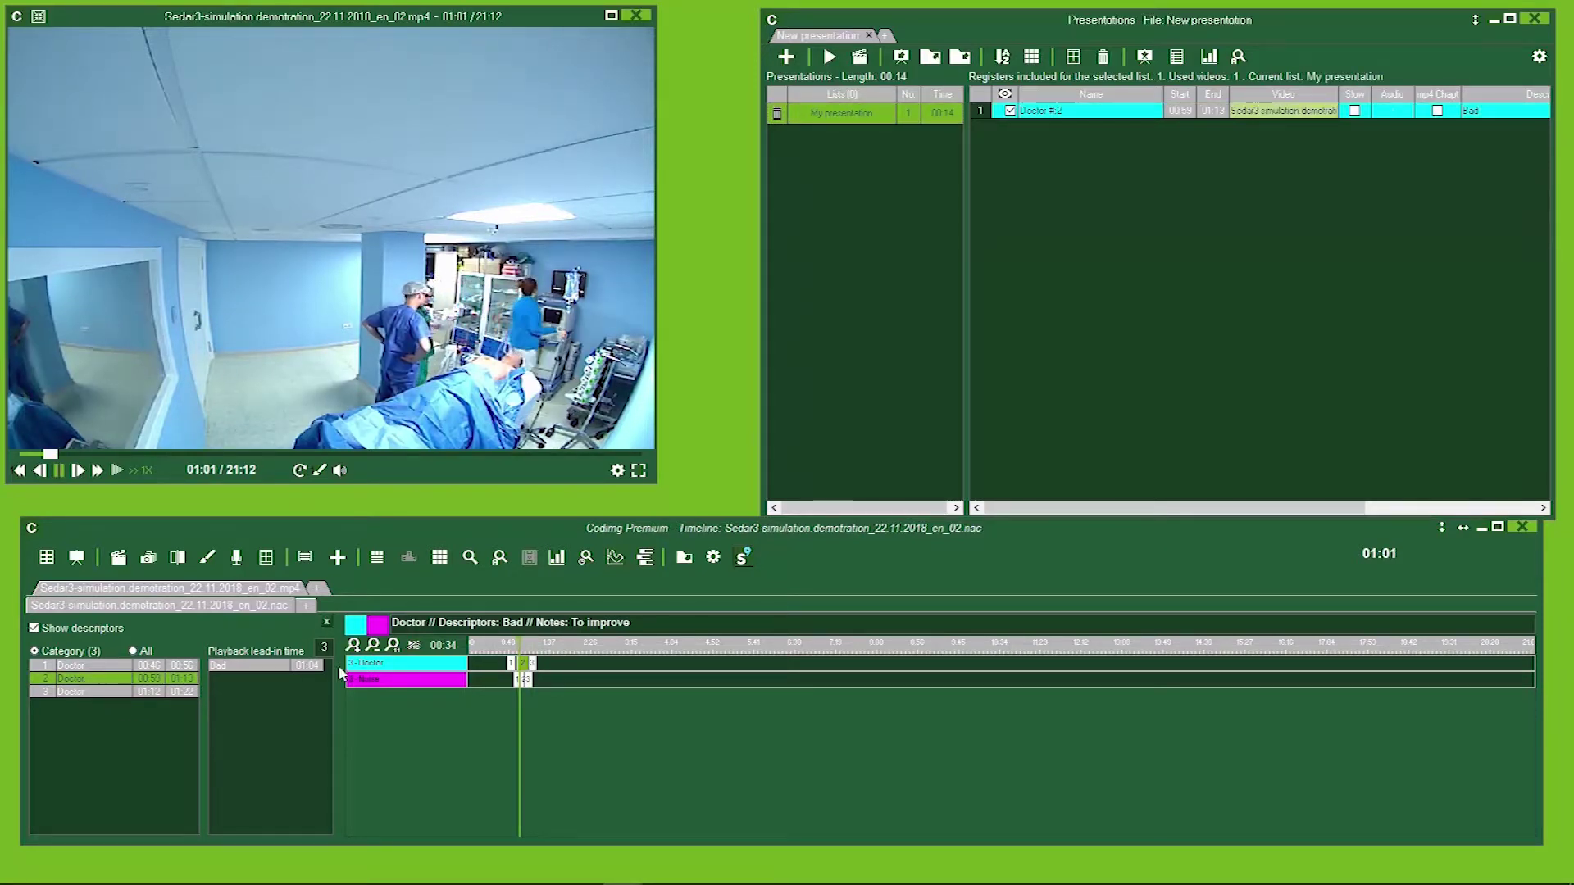
click(369, 679)
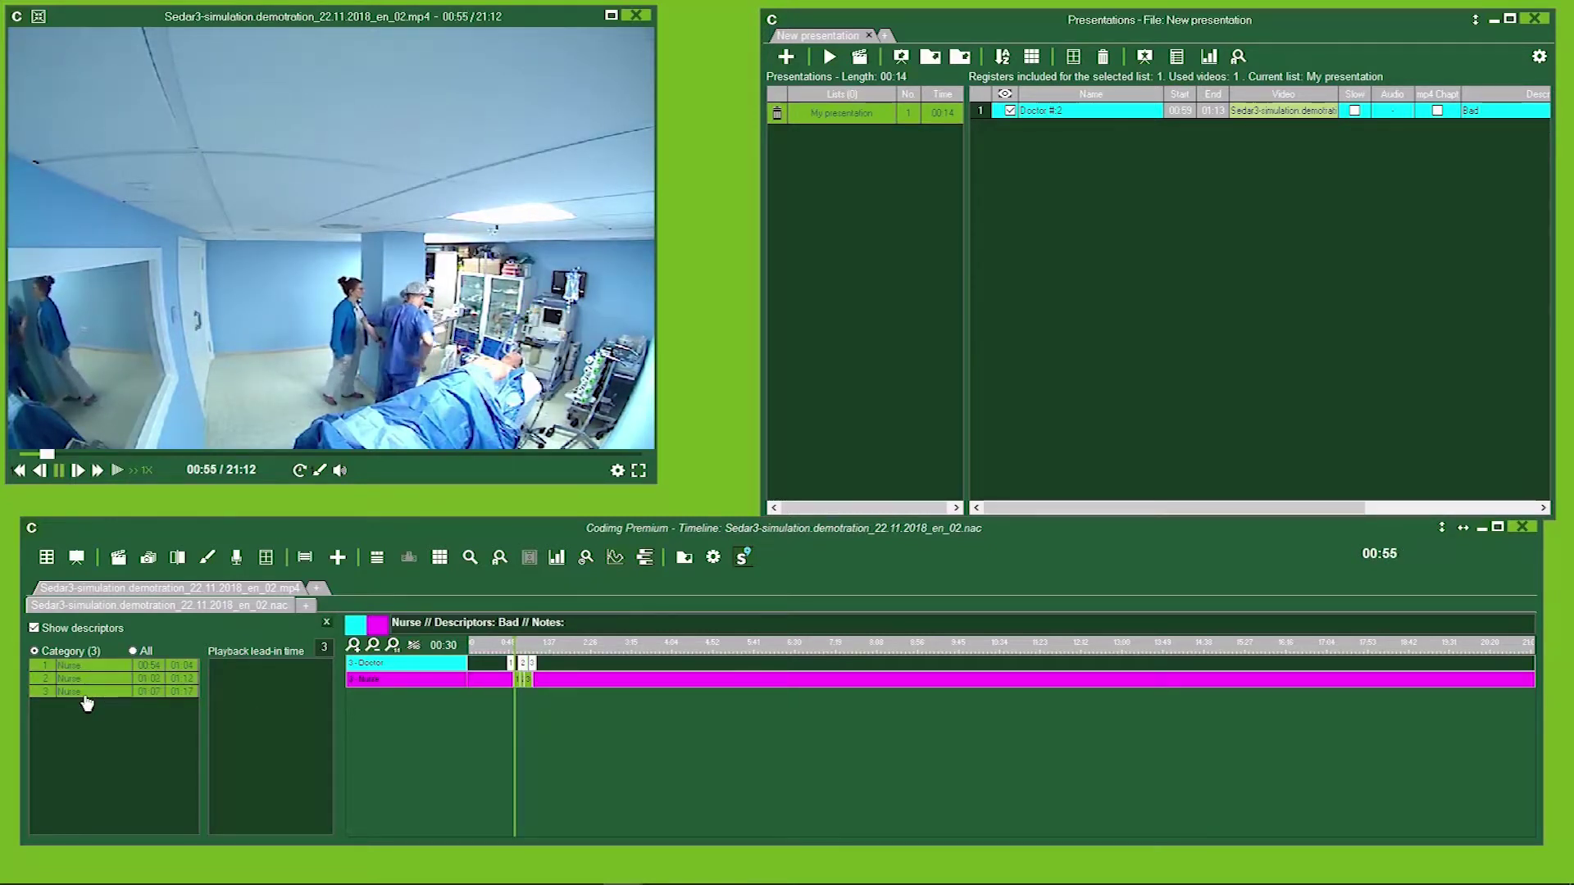
click(87, 696)
key(3)
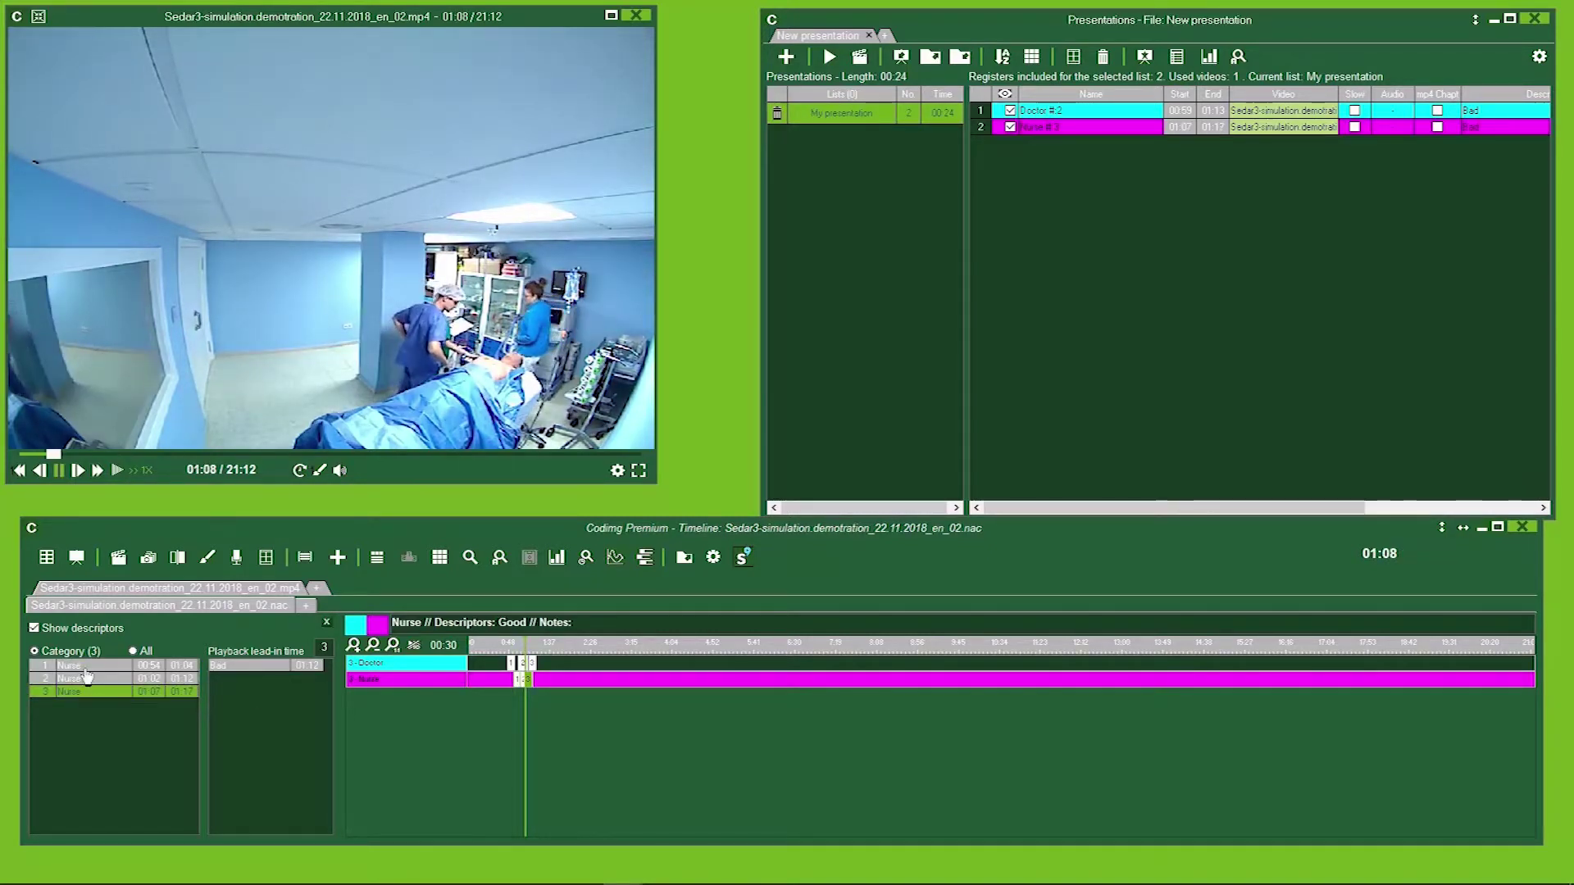
click(87, 668)
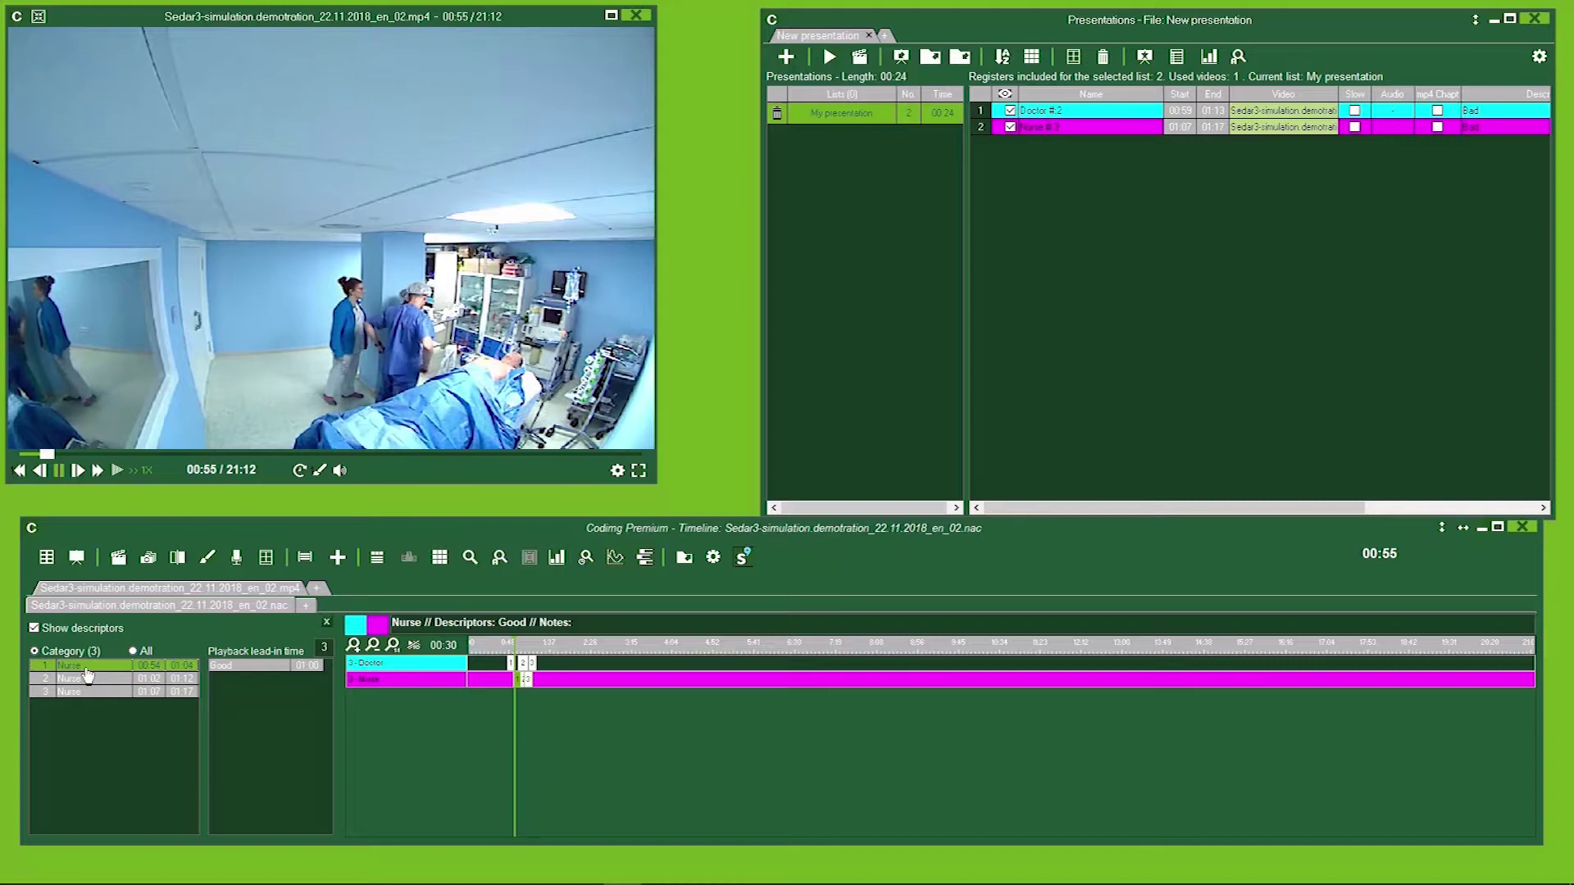
key(3)
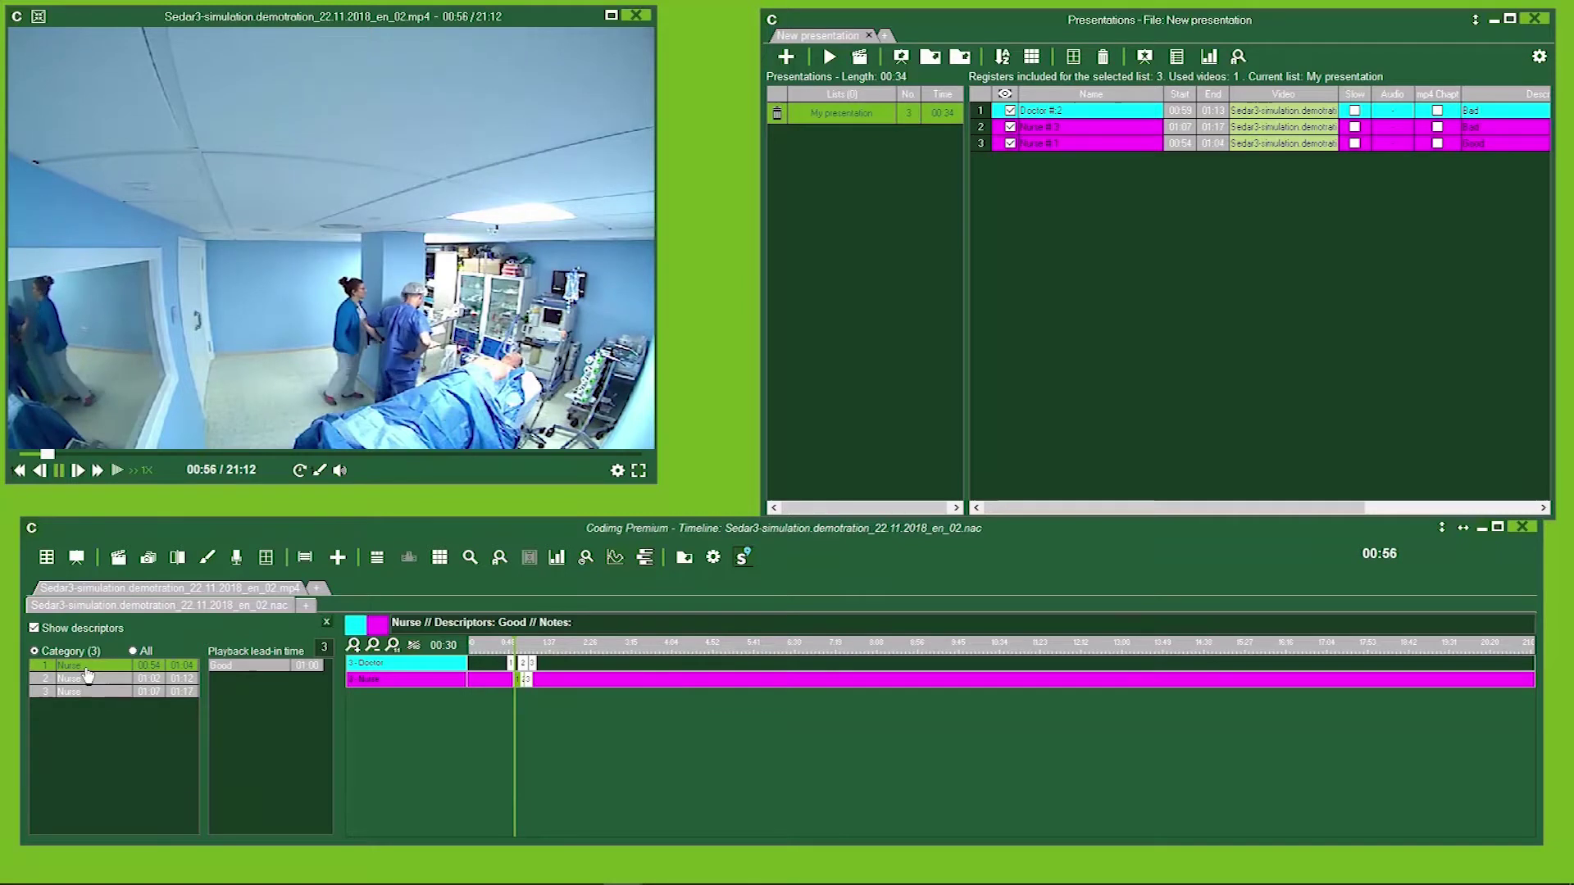
click(397, 669)
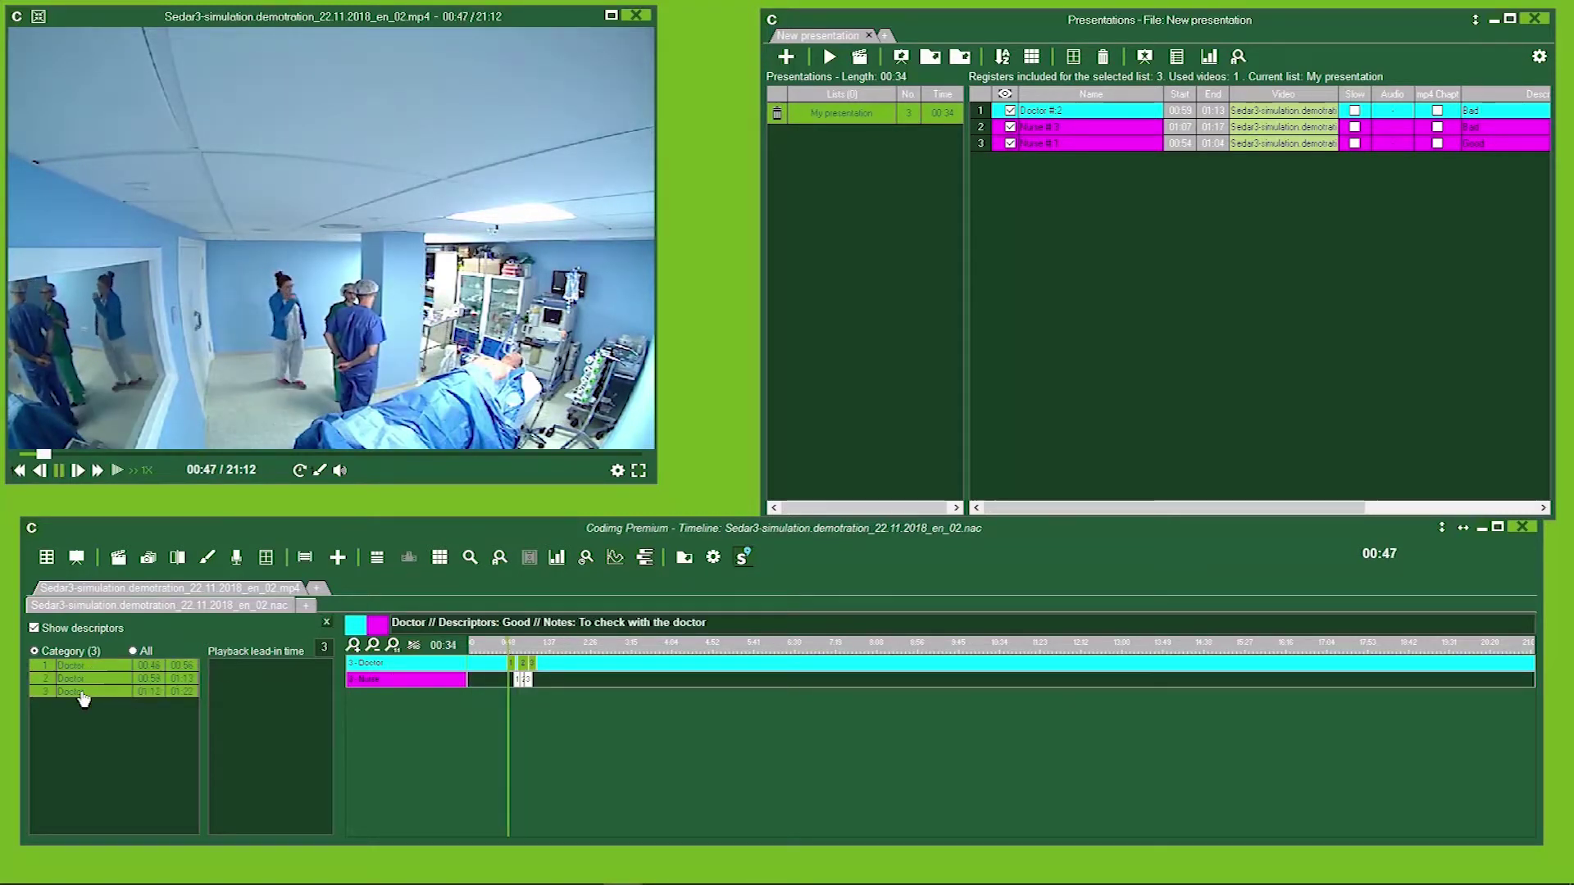
click(85, 694)
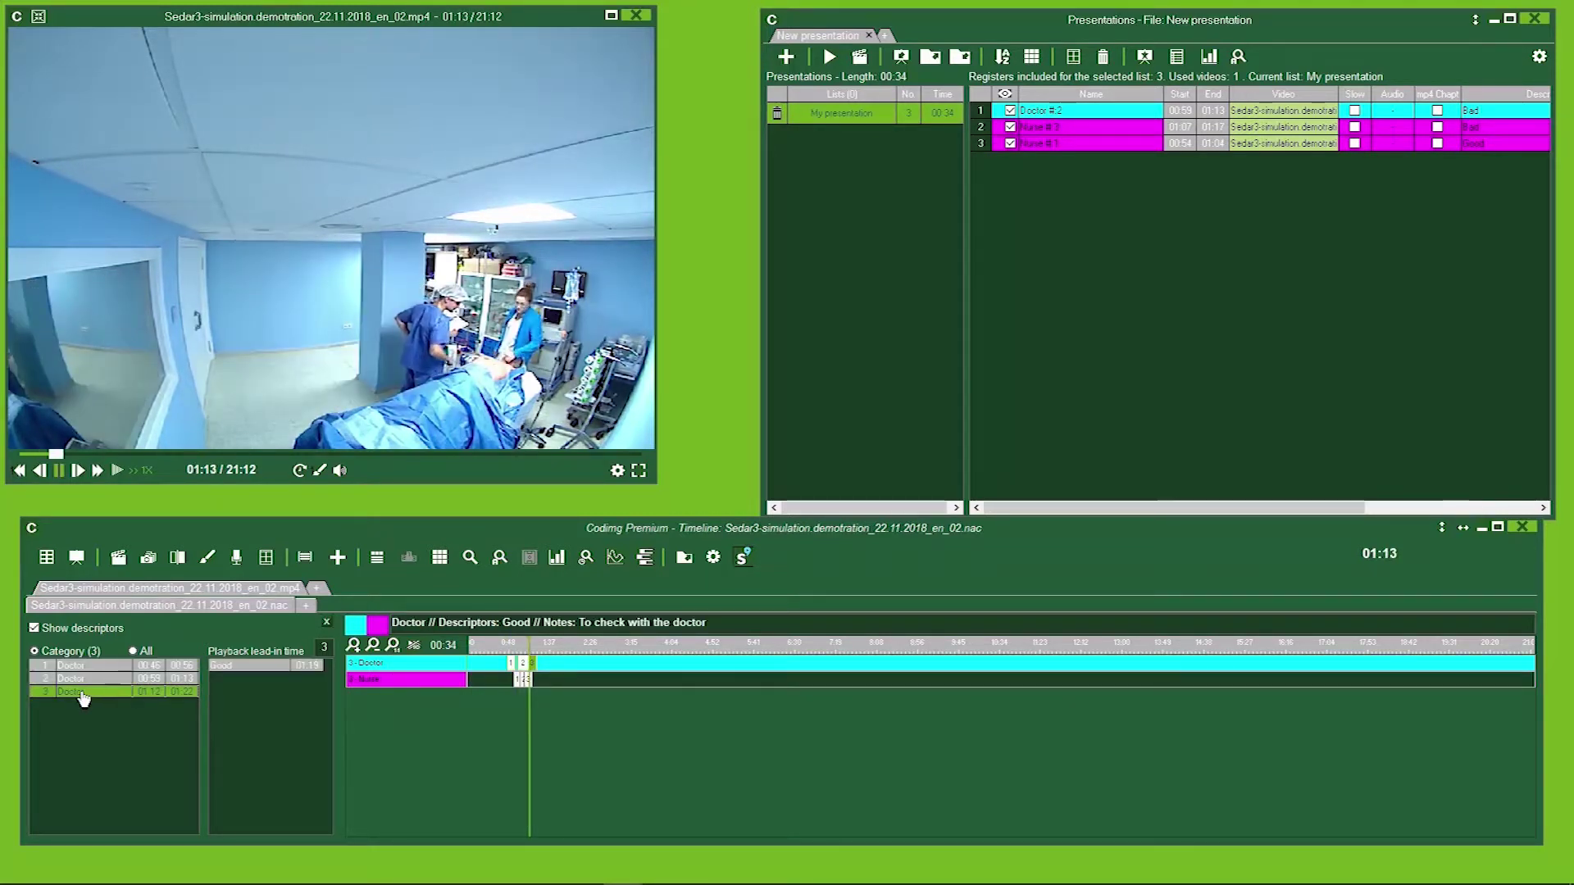
key(3)
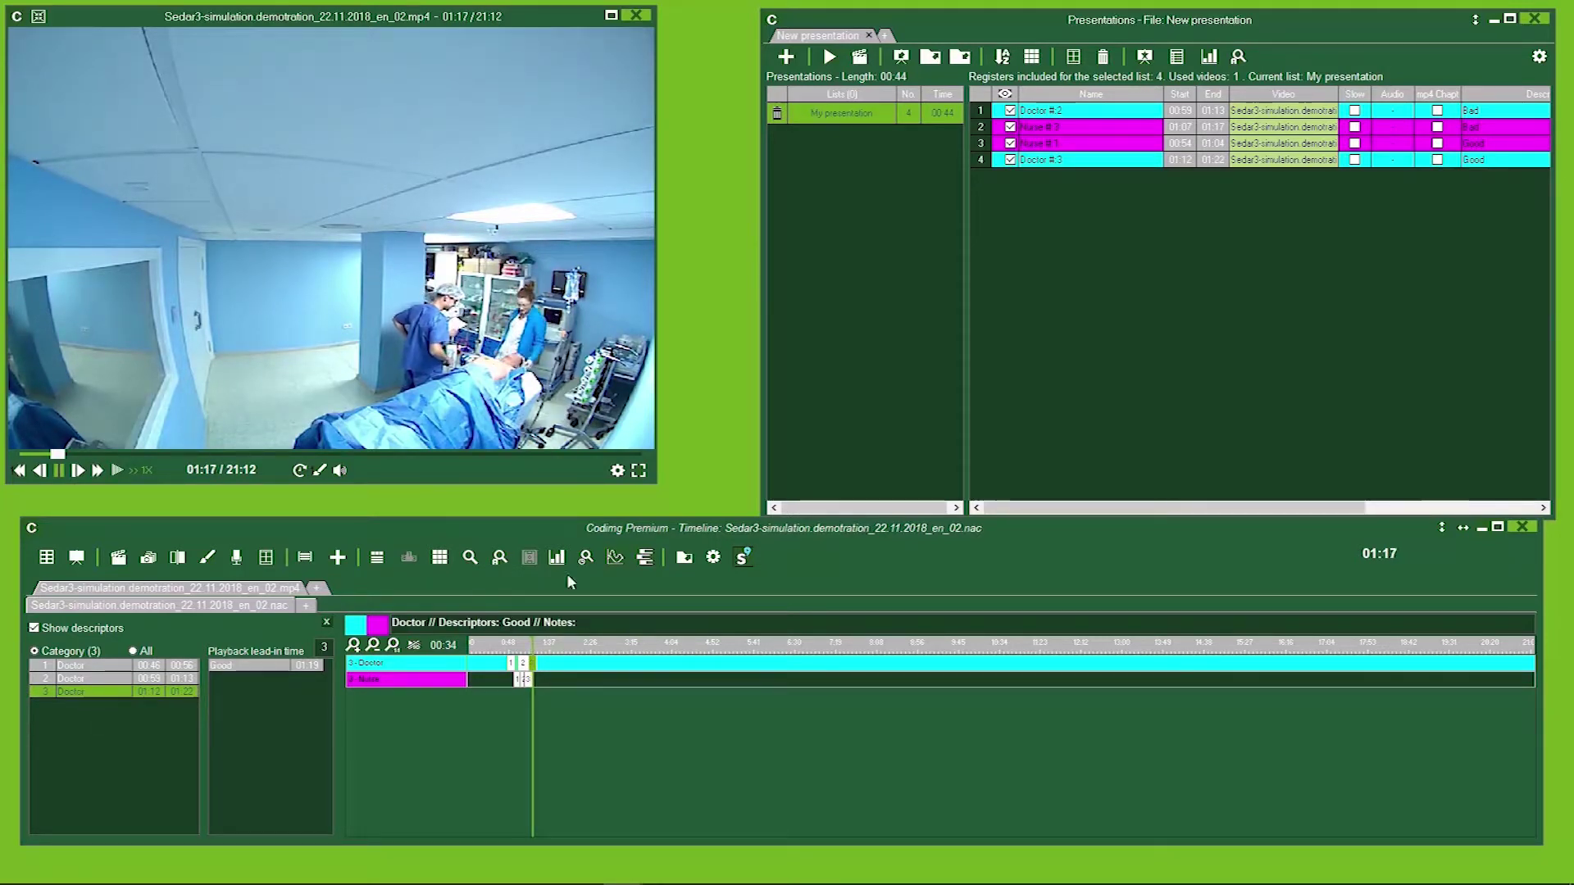
- Check the list's descriptors and notes, and add the note "Very good attention" to the Nurse #:1 register in the presentation
drag(1033, 509, 1206, 524)
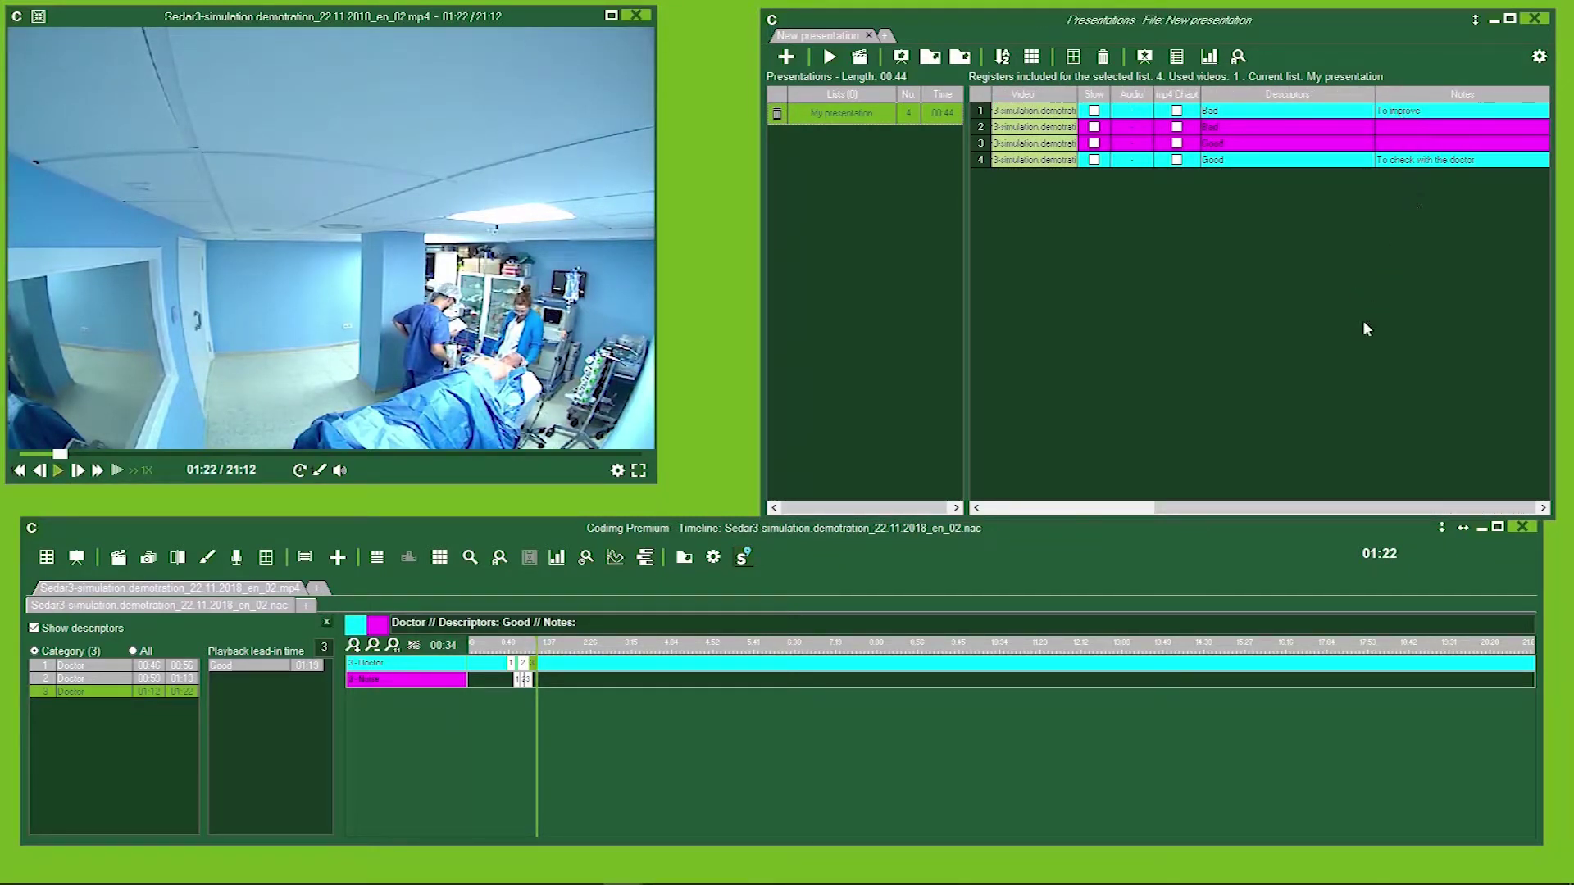
drag(1309, 508, 1126, 508)
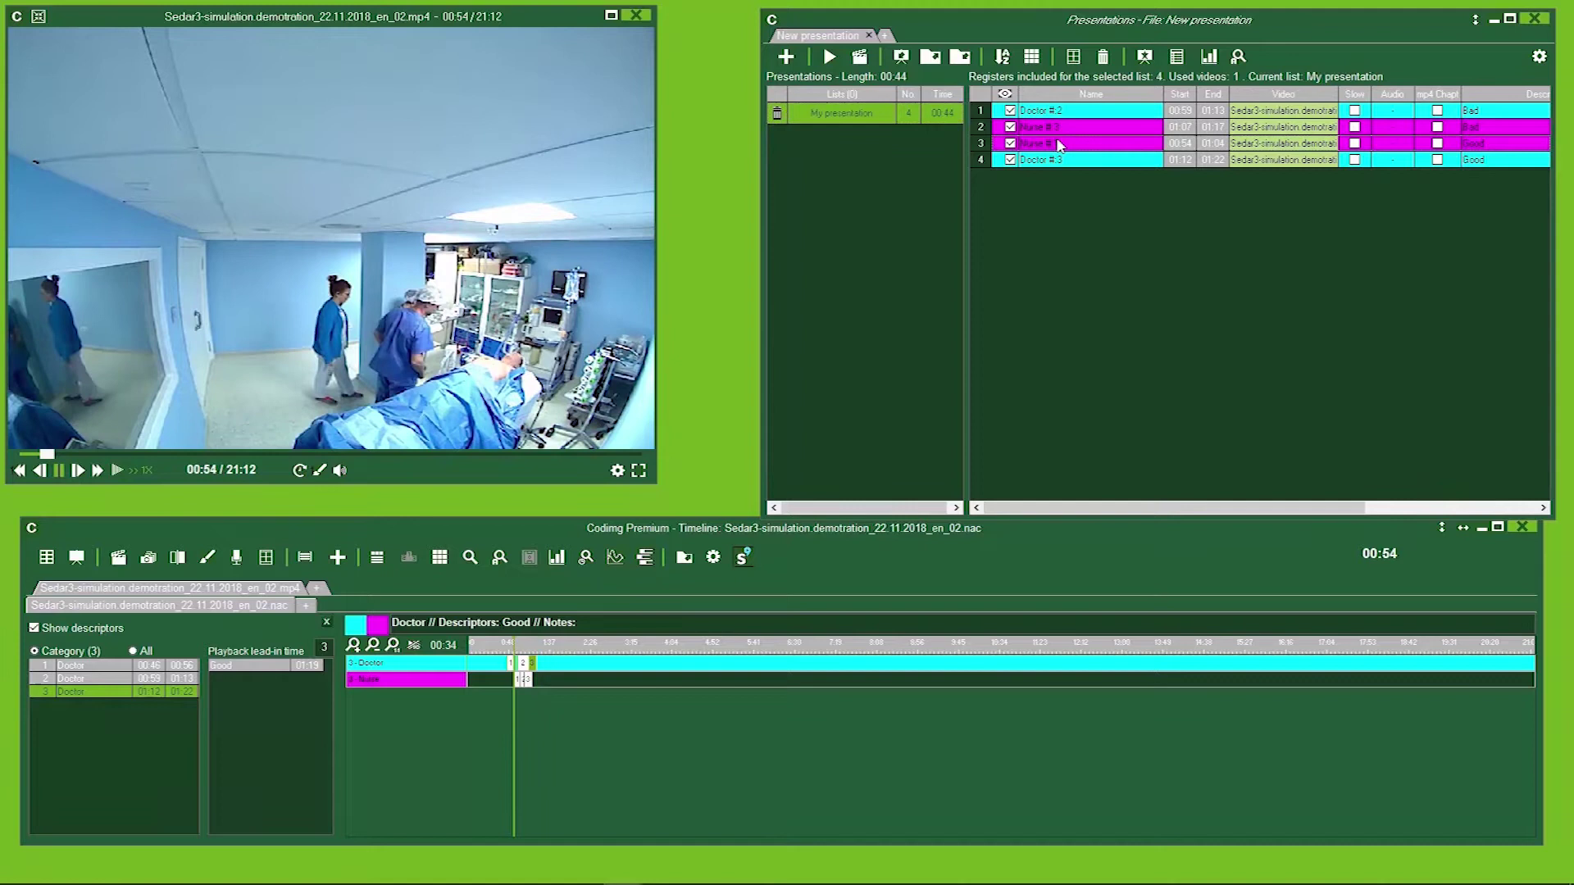
double_click(1057, 144)
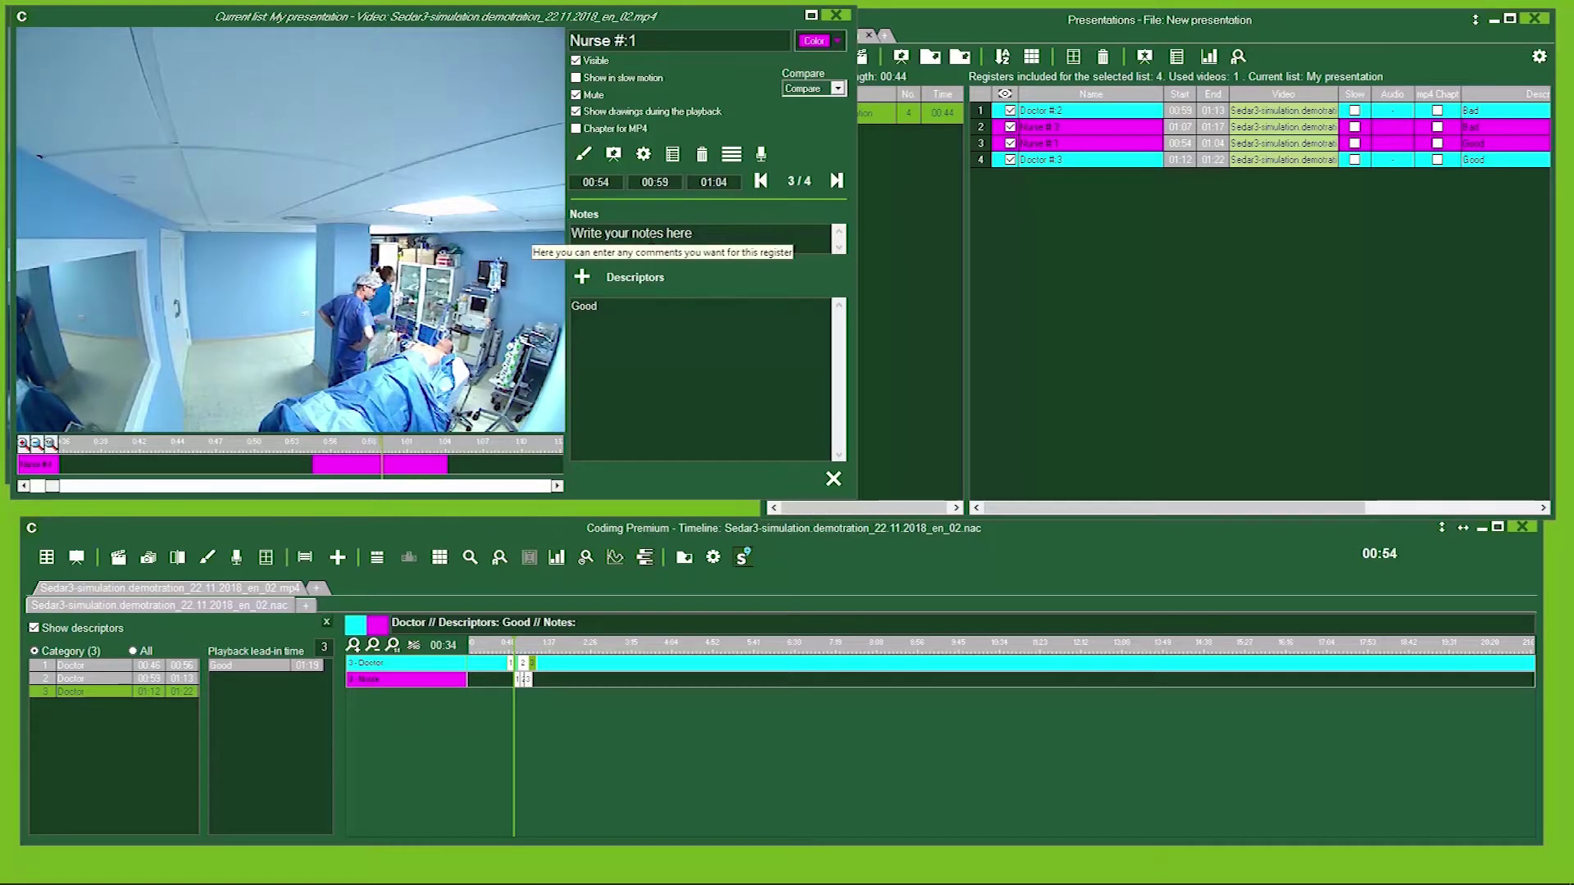
click(651, 237)
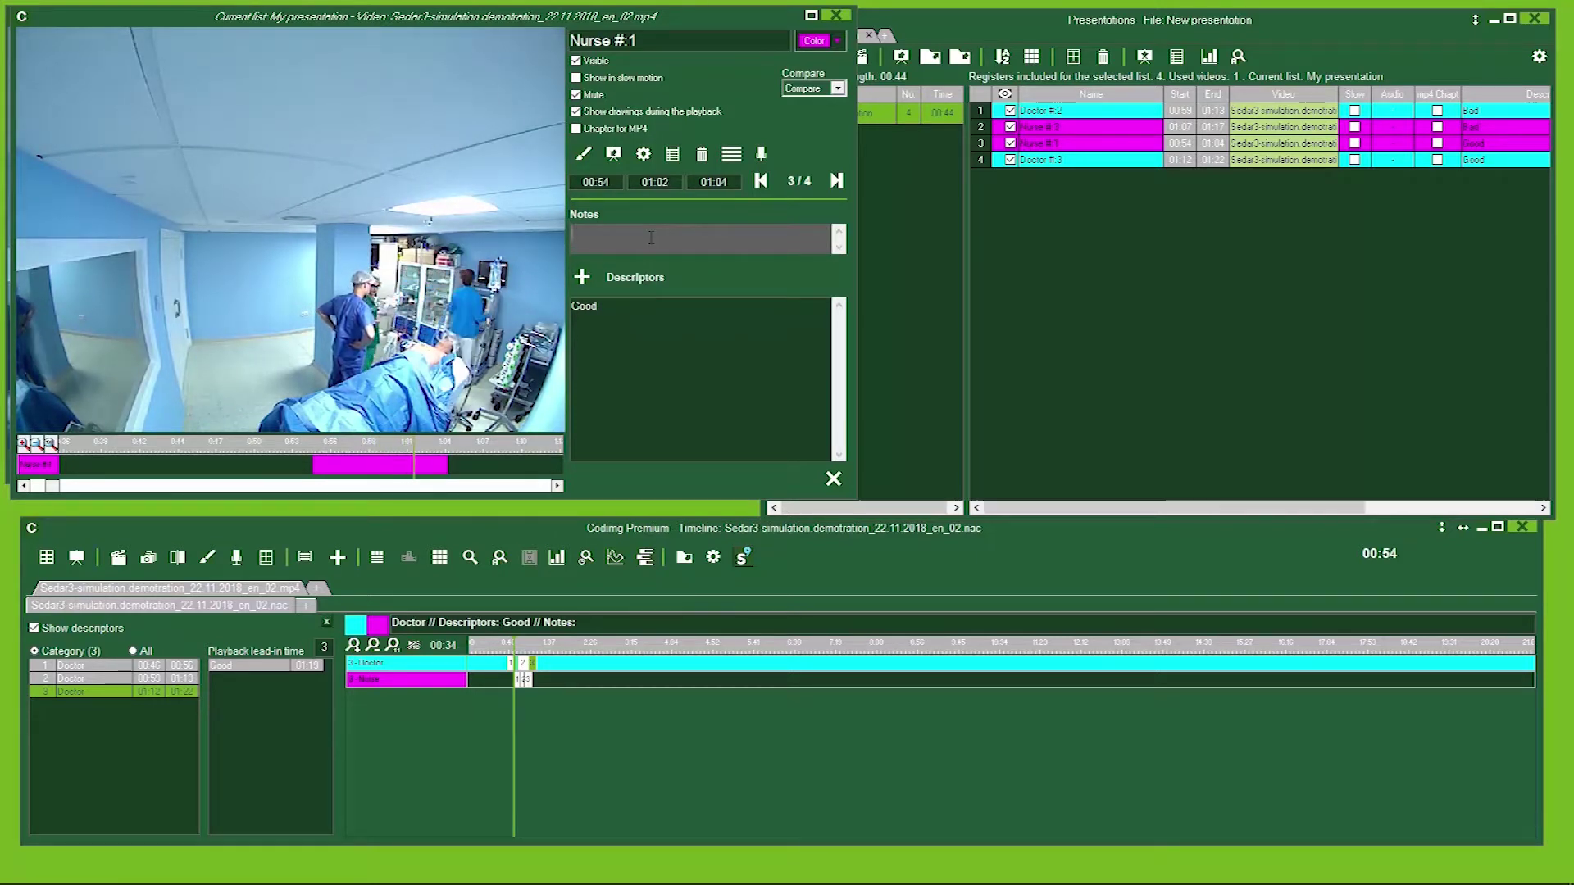
text(Very good attention)
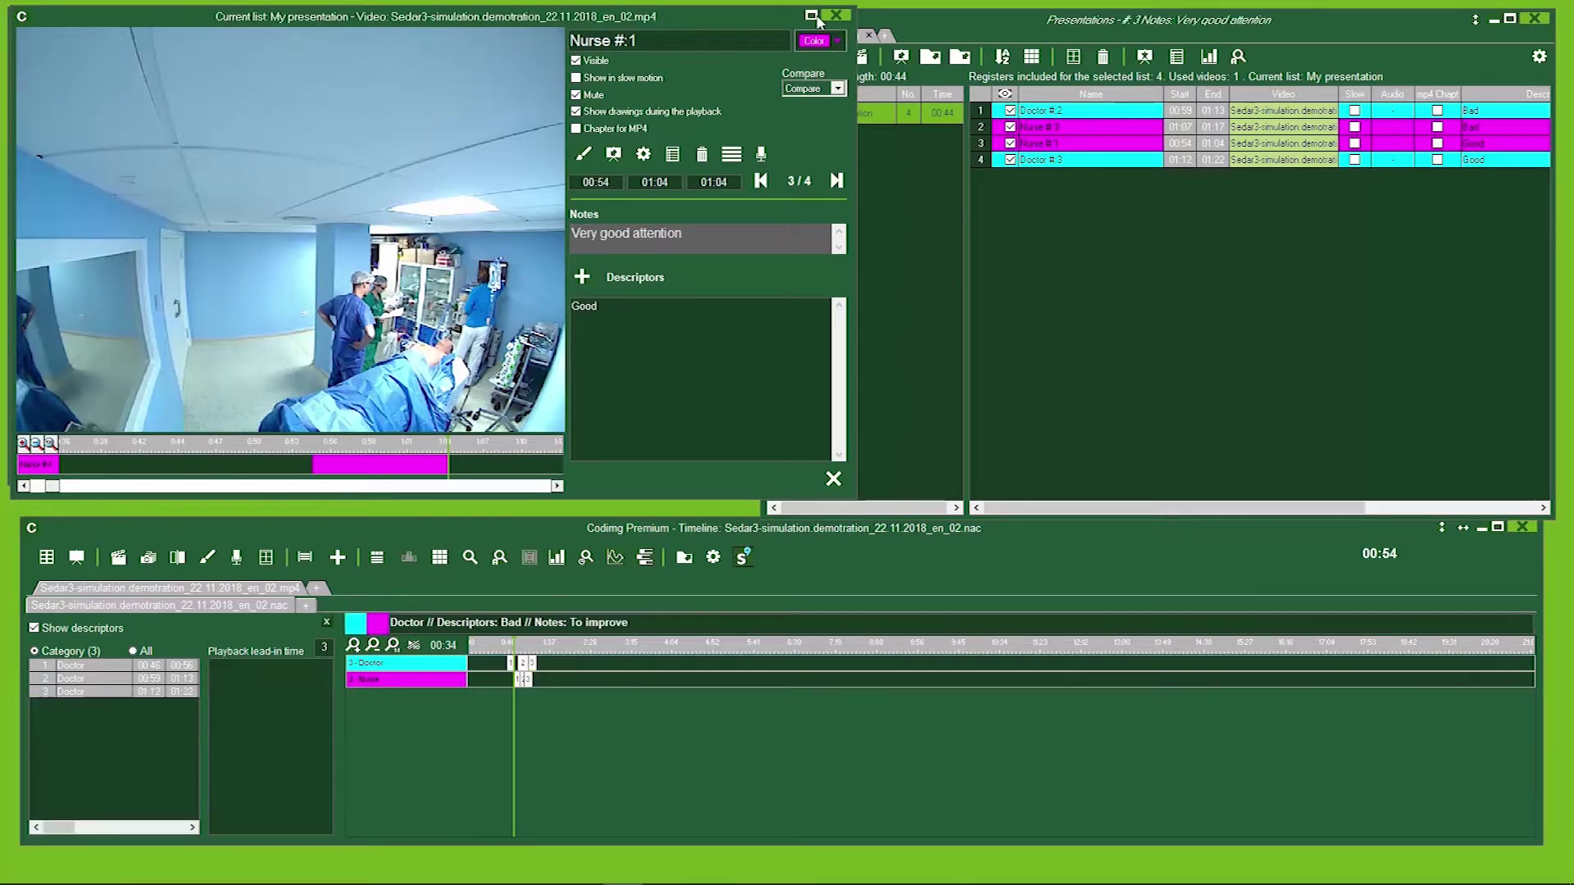
click(834, 15)
- Open the Doctor #:3 register from the presentation list and start the drawings tool on its current frame
click(1044, 159)
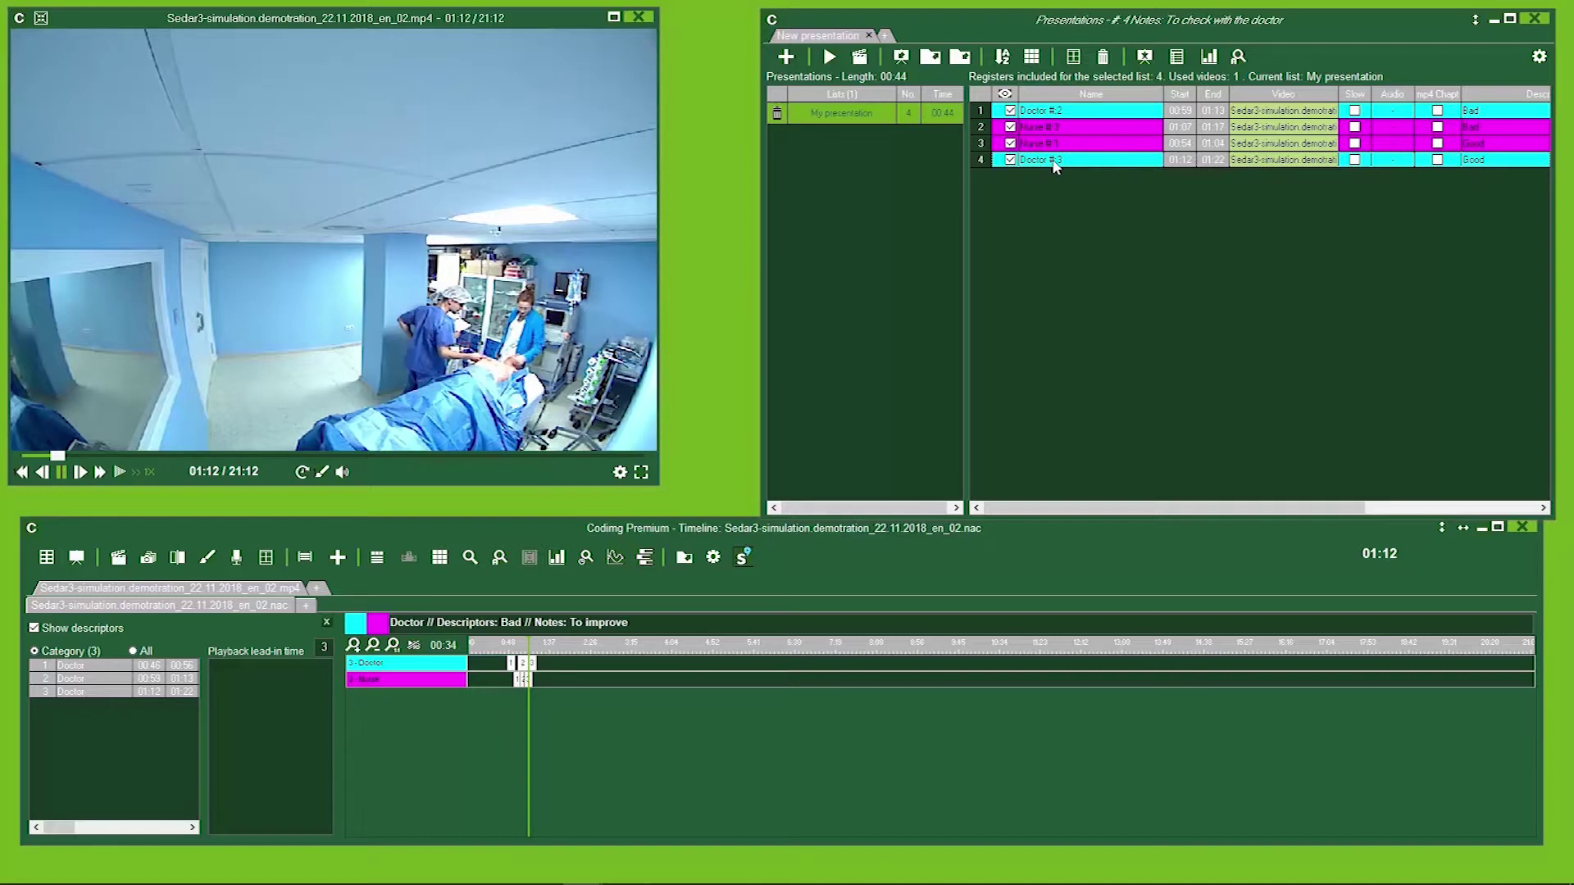
double_click(1055, 161)
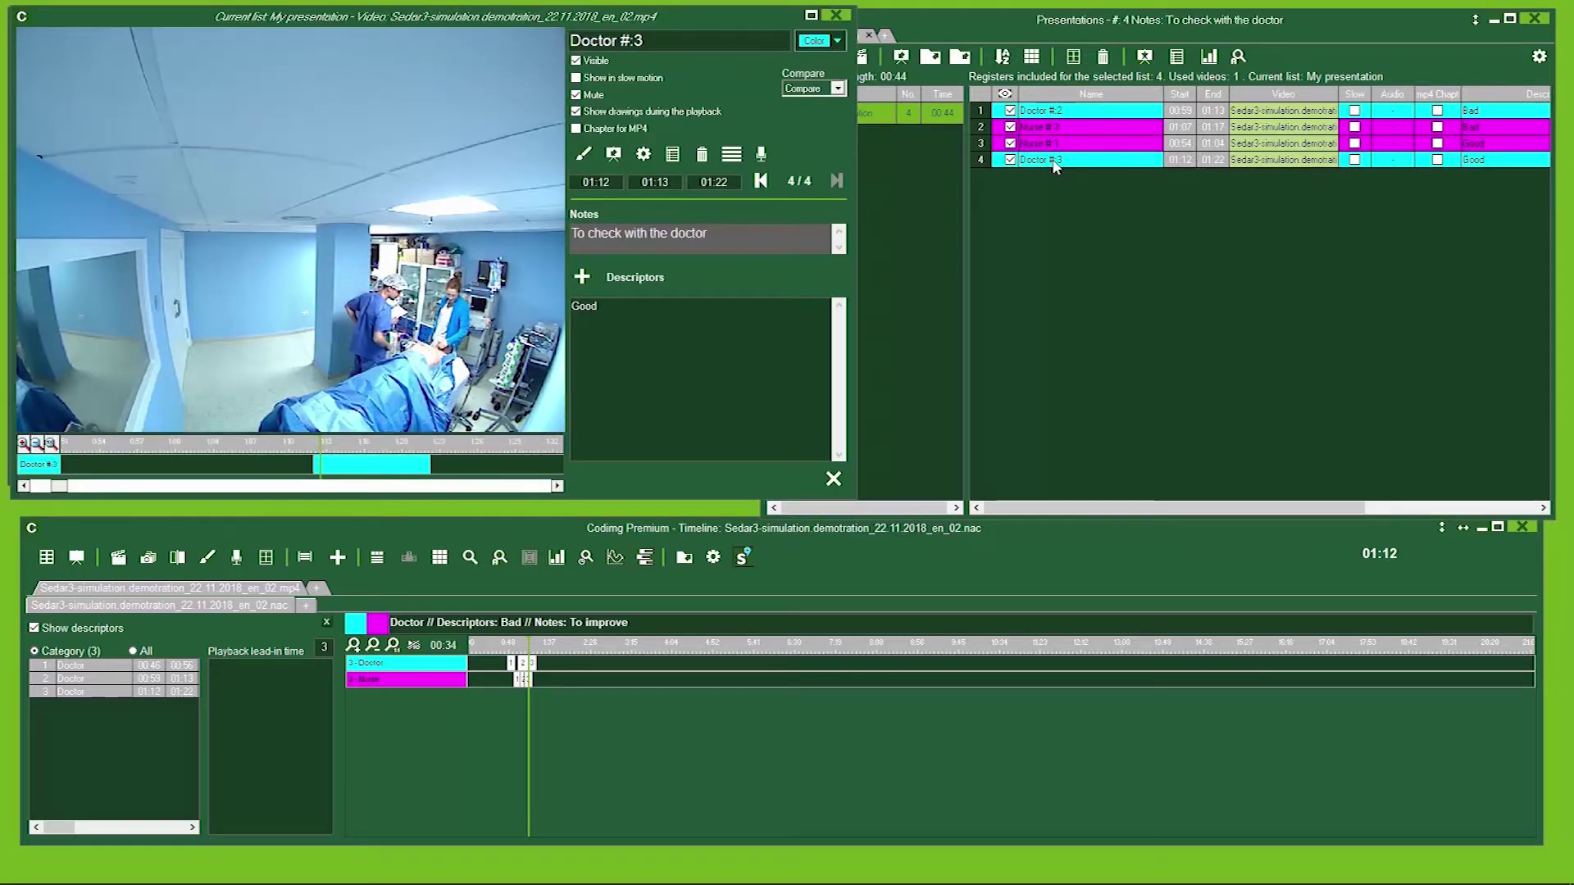
click(585, 156)
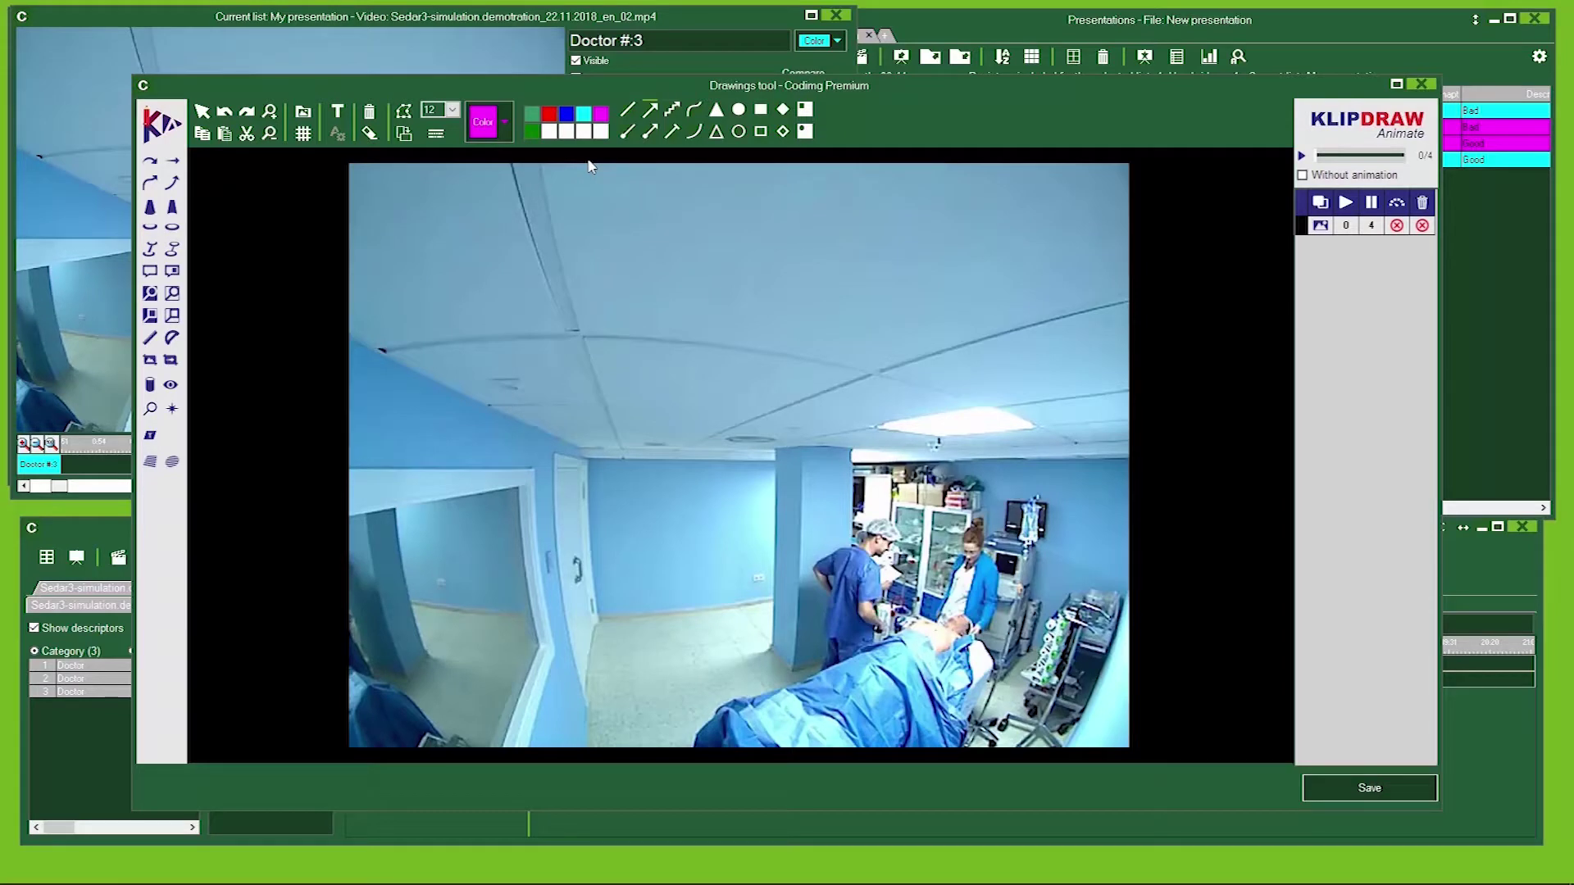
- Draw a magenta vision angle from the doctor's eyes towards the patient and a cyan one from the nurse's eyes
click(172, 385)
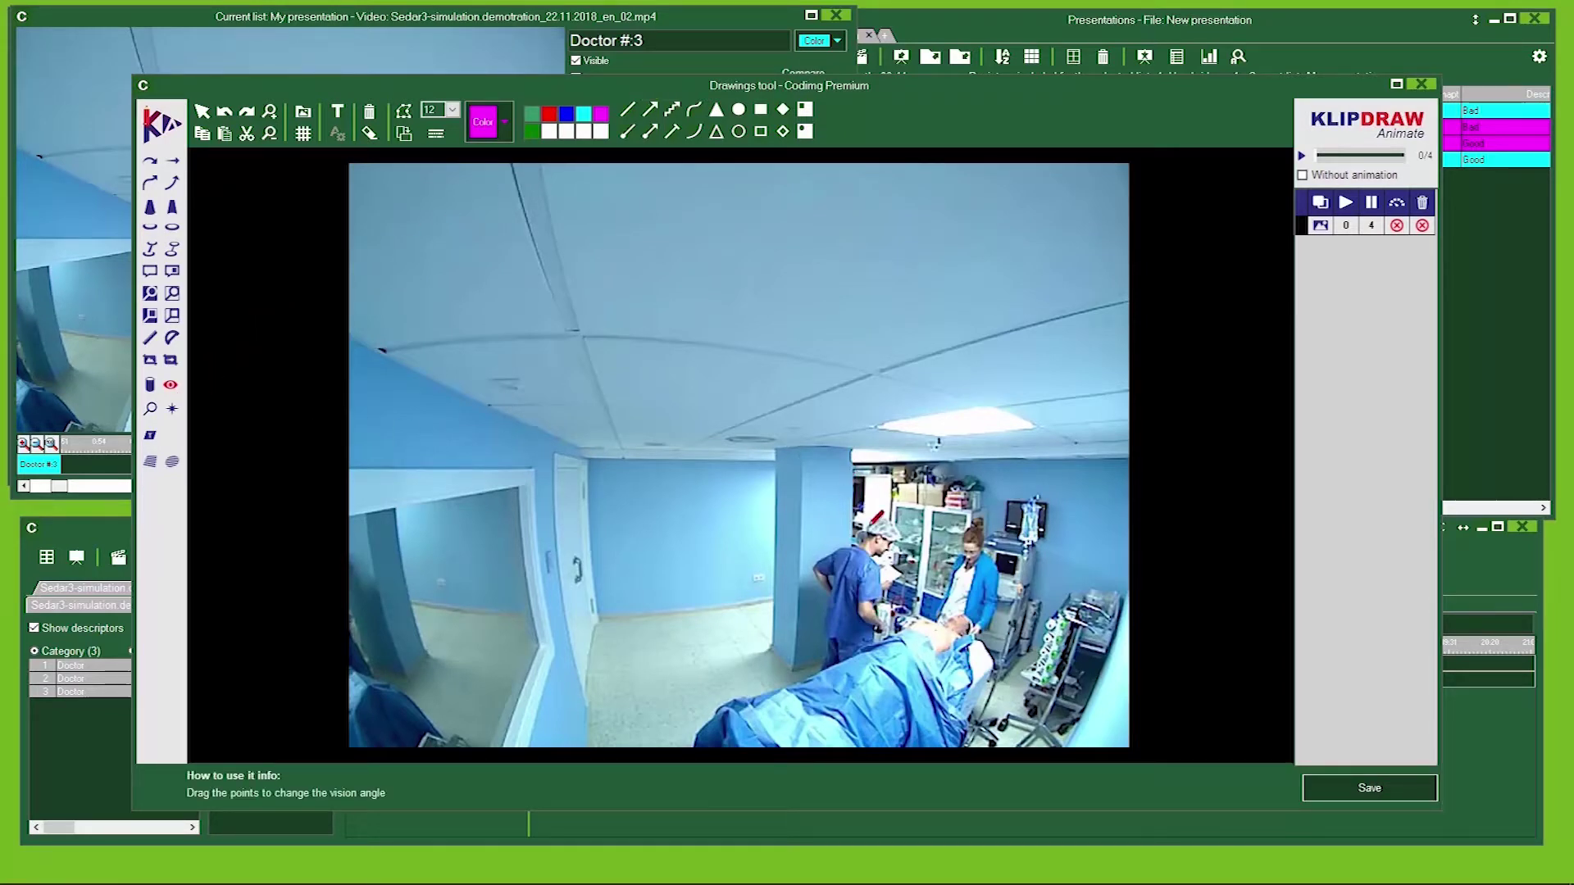
drag(885, 549, 967, 603)
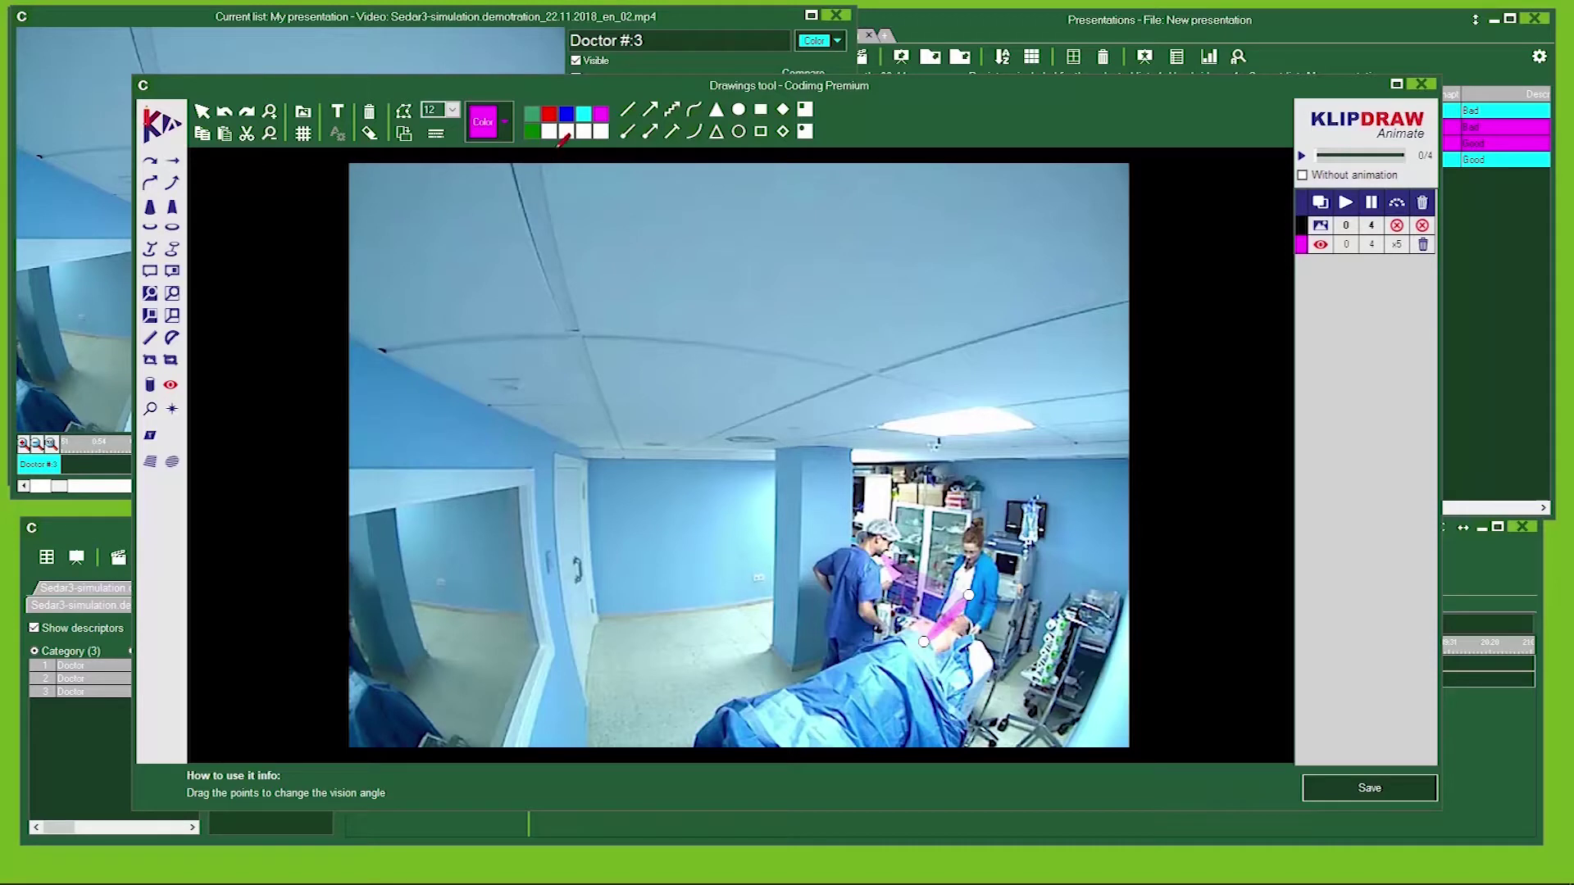
click(584, 114)
mouse_move(970, 561)
mouse_down()
mouse_move(955, 631)
mouse_move(975, 635)
mouse_up()
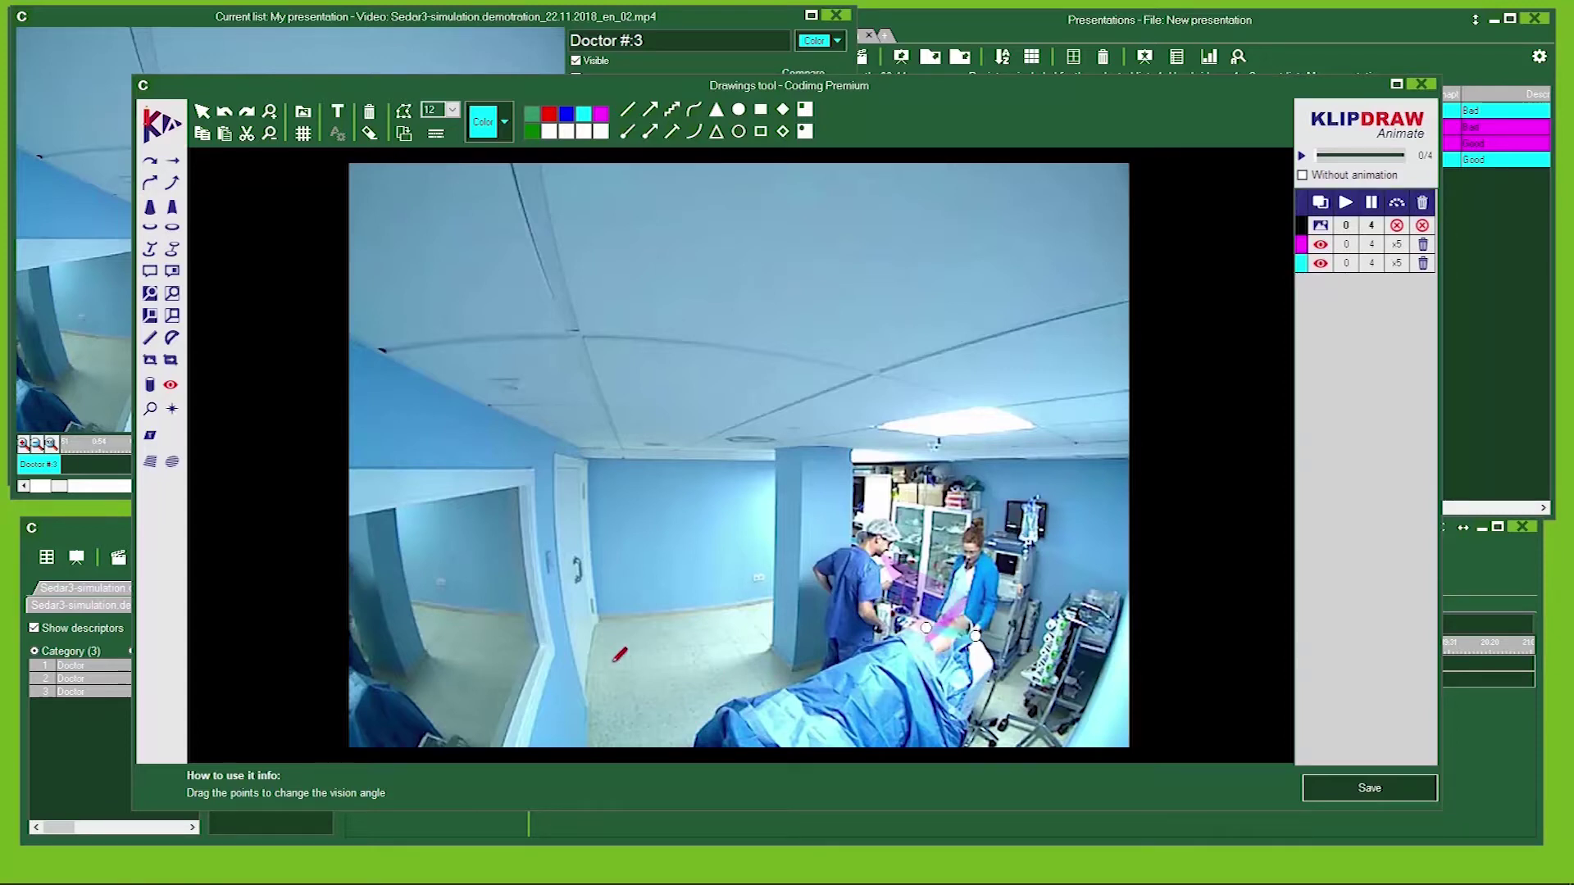
- Add a cyan circular zoom with darkened surroundings over the monitor and drip beside the nurse
click(152, 293)
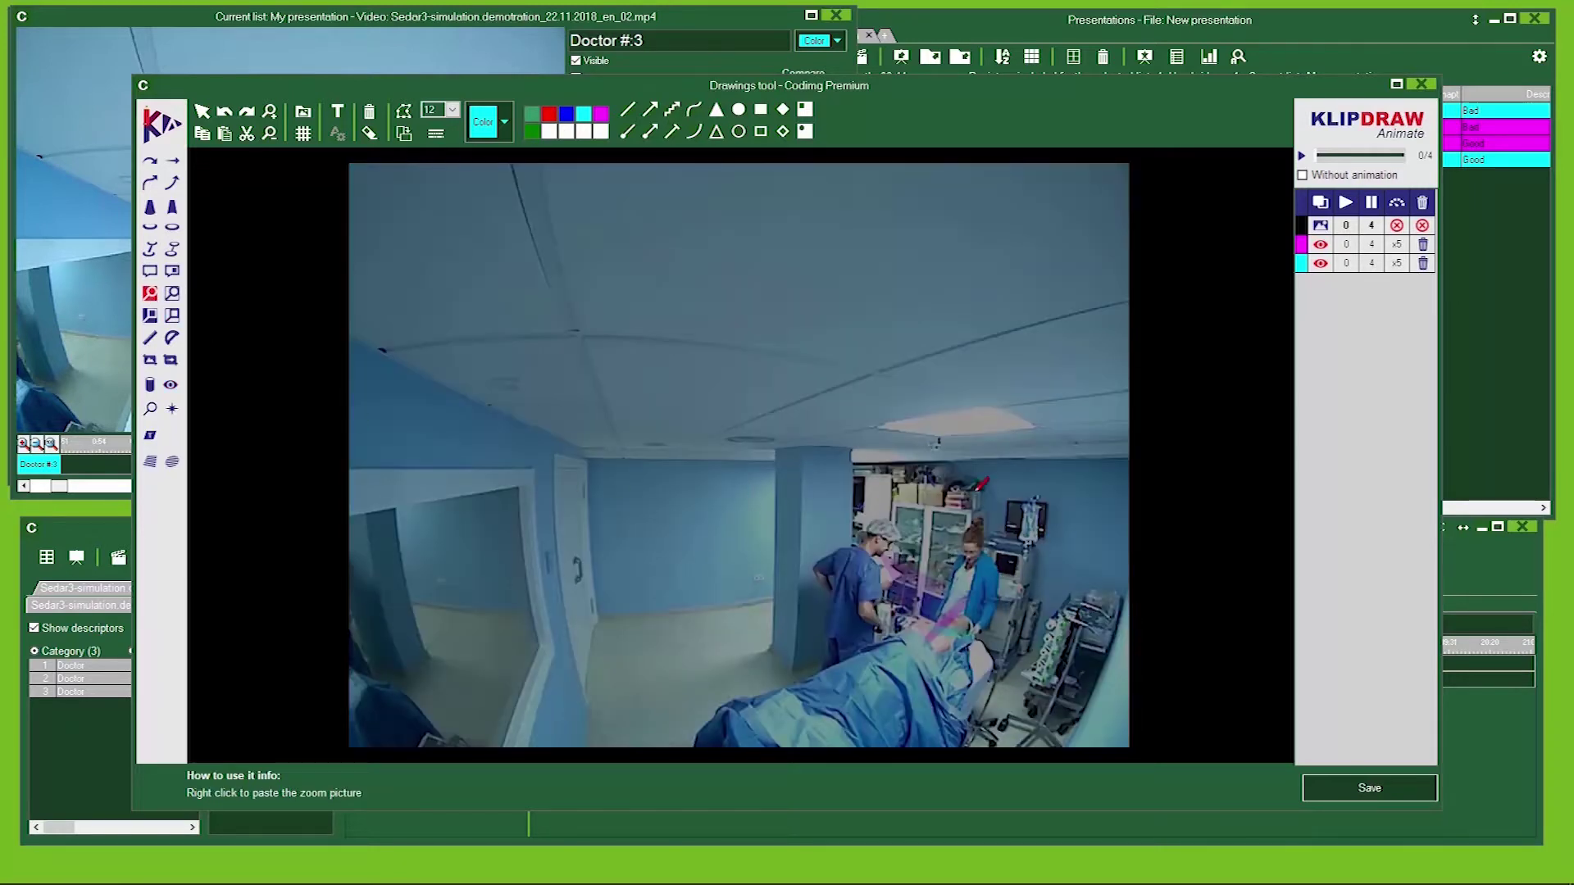
drag(992, 465, 1077, 556)
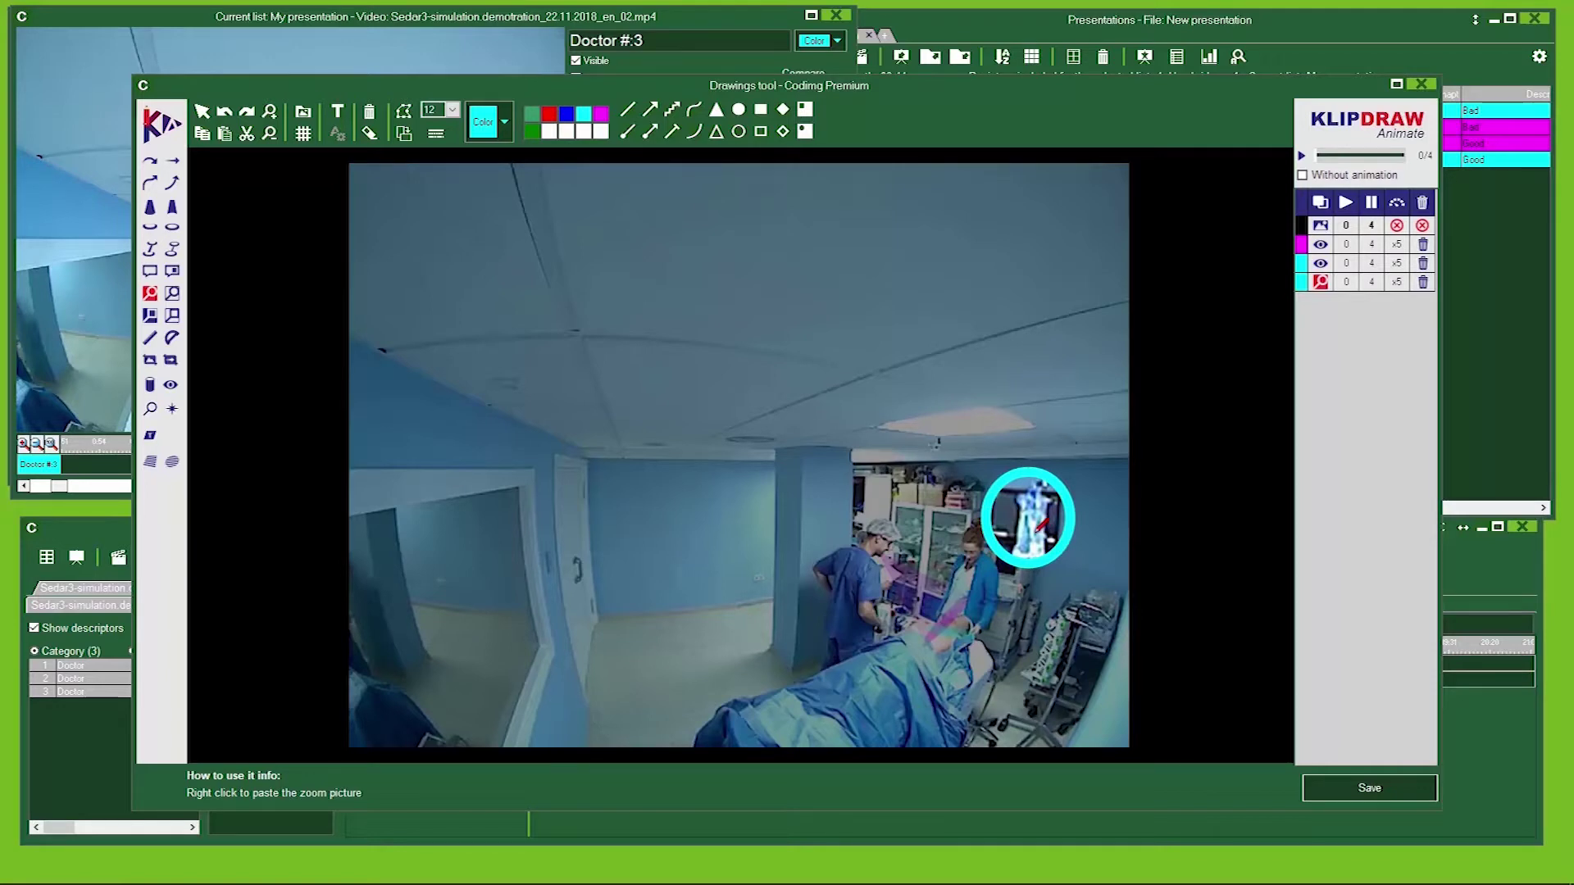
- Save the drawings to the Doctor #:3 register, close its viewer and select that register in the presentation list
click(1370, 788)
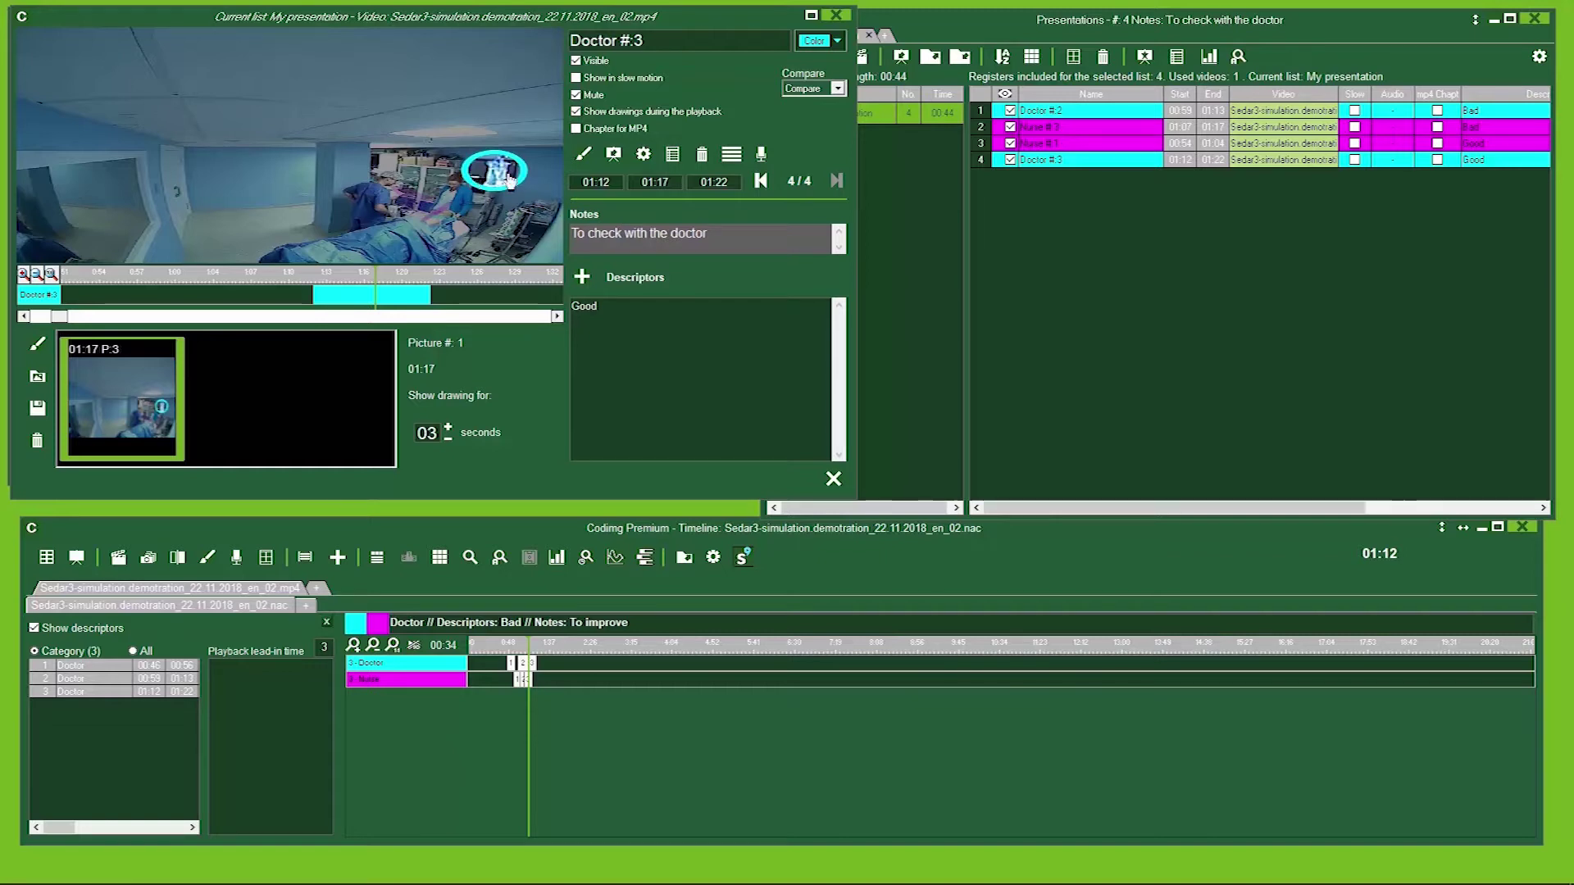
click(833, 17)
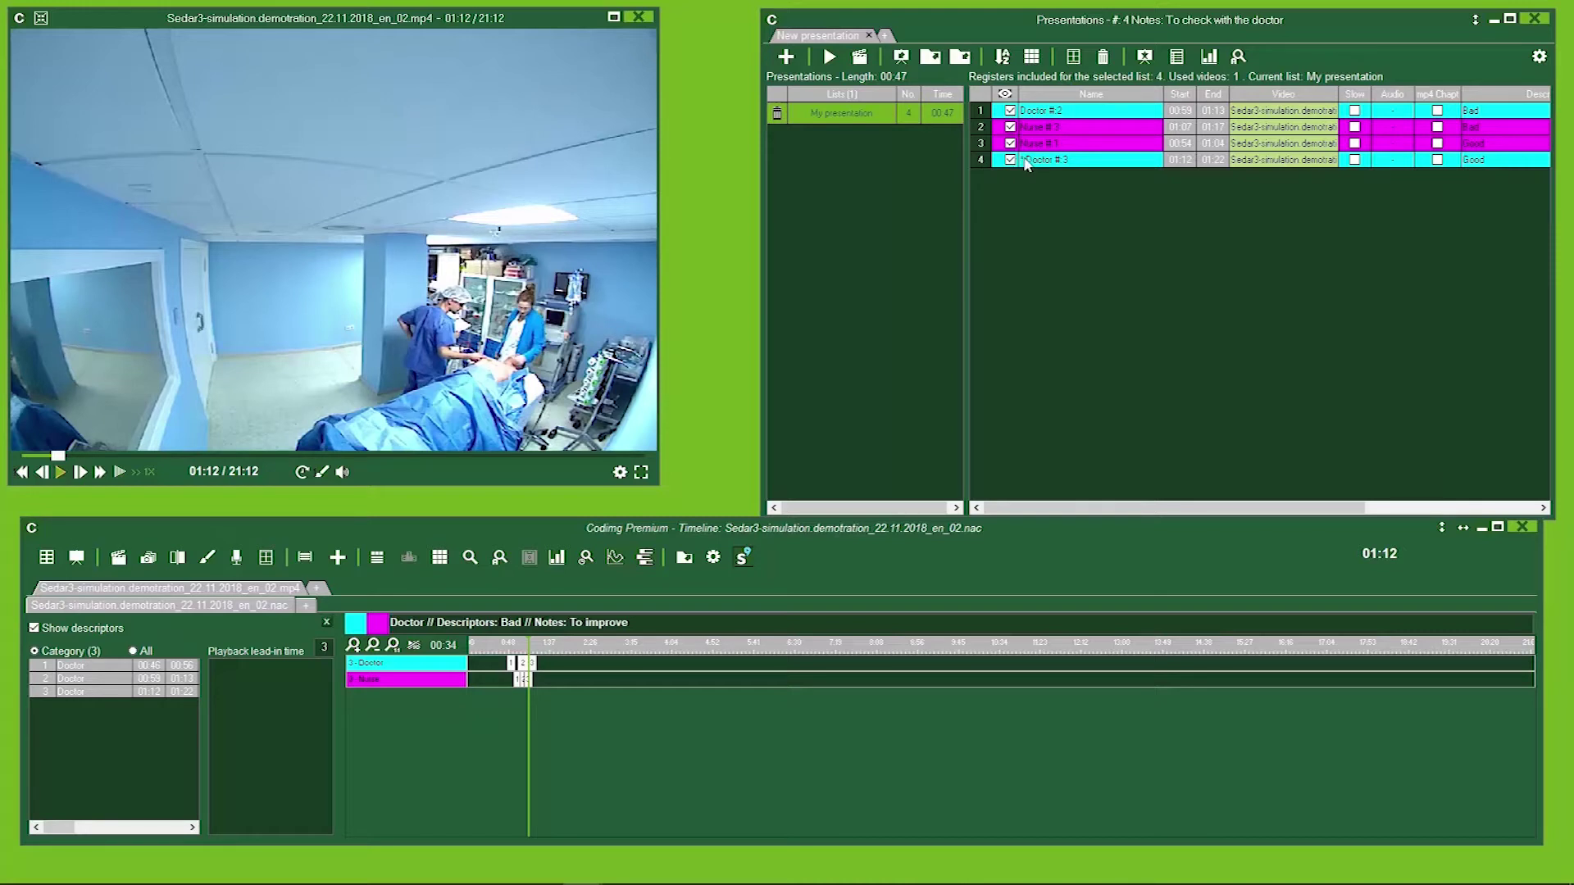
click(1024, 164)
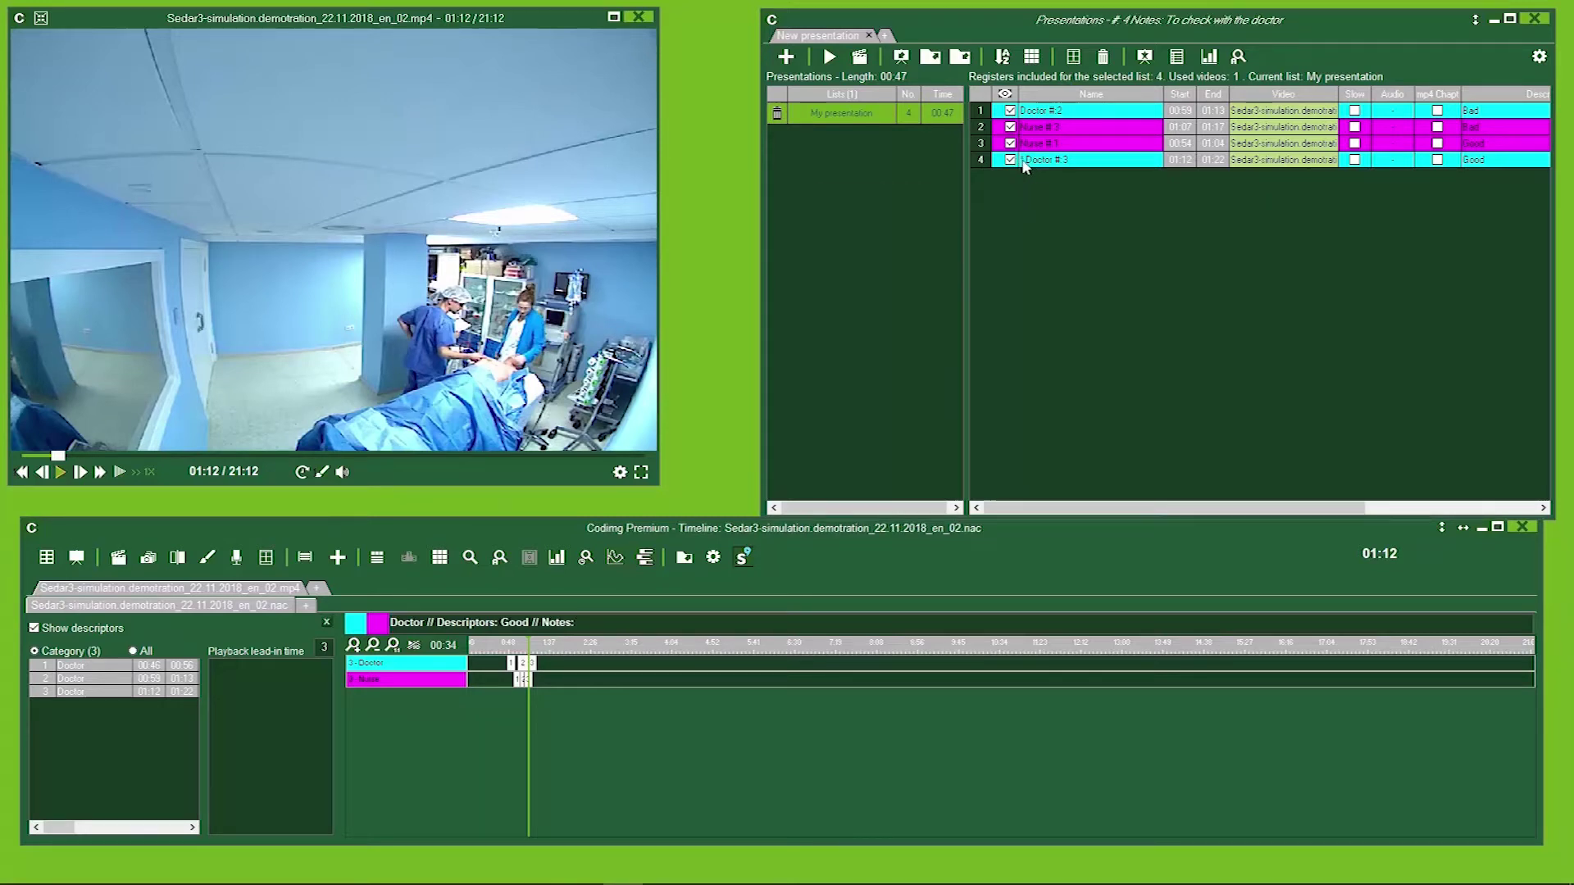
- Play My presentation, review its nurse and doctor registers including the Doctor #:3 drawing, and close the presentation player
click(827, 64)
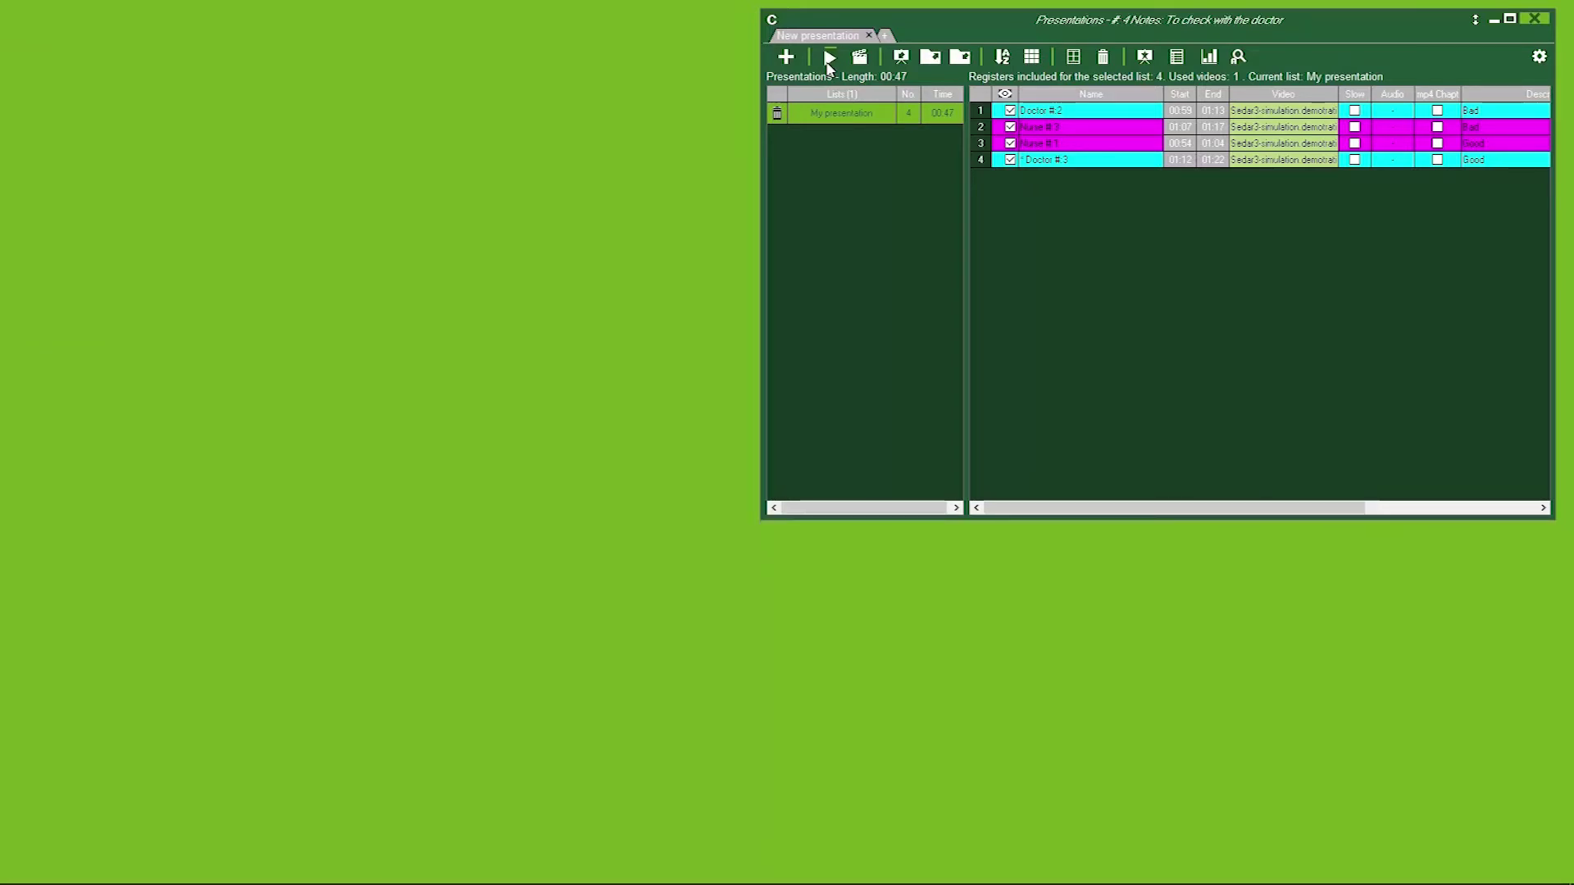
click(827, 65)
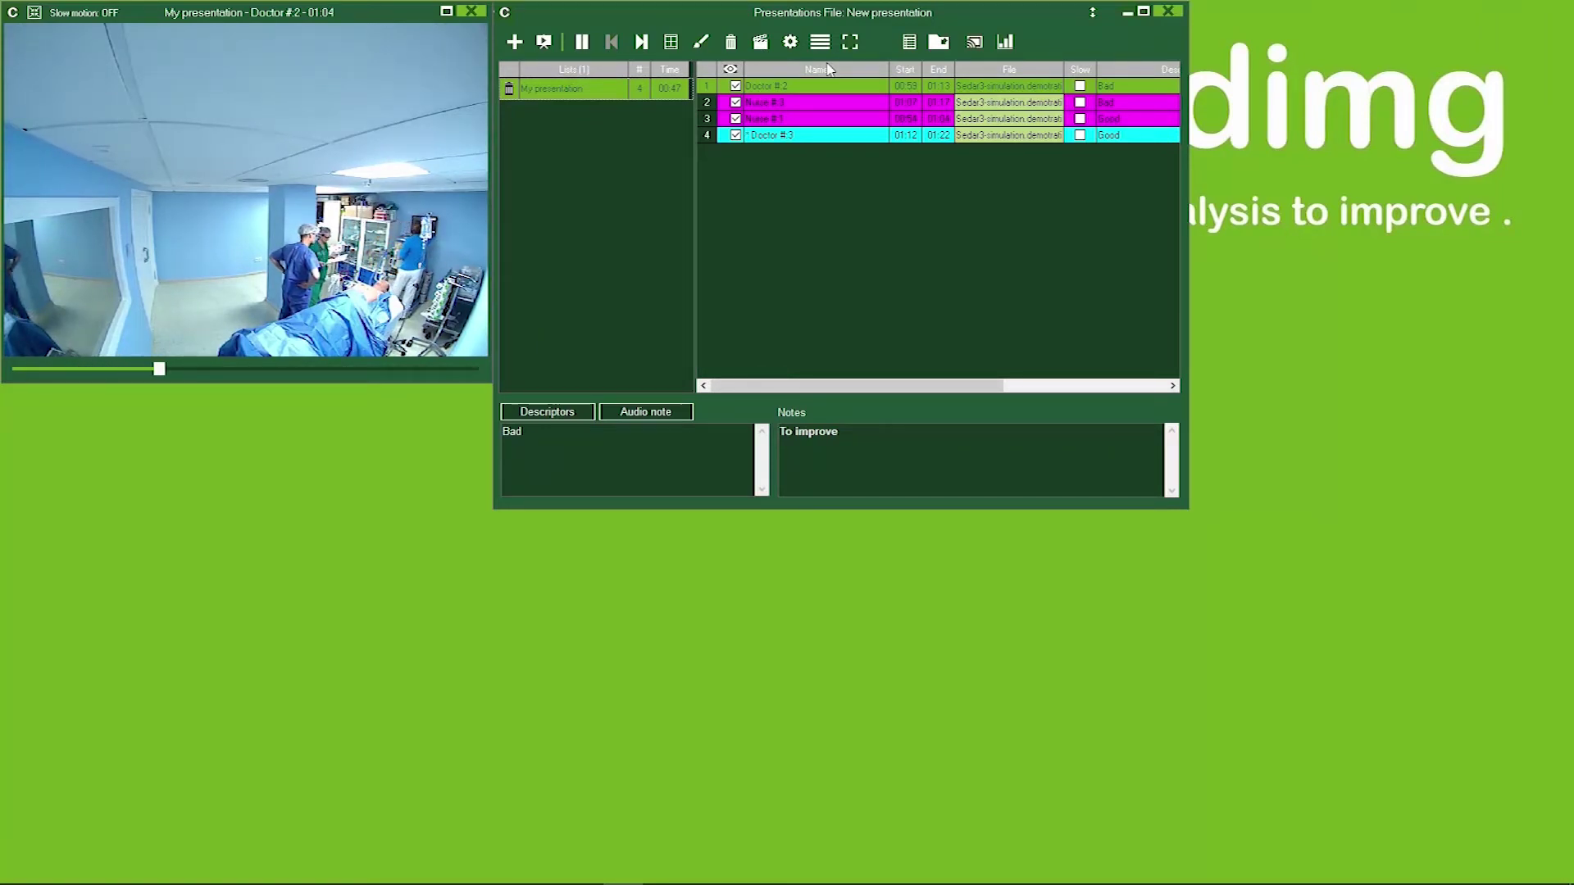
click(771, 128)
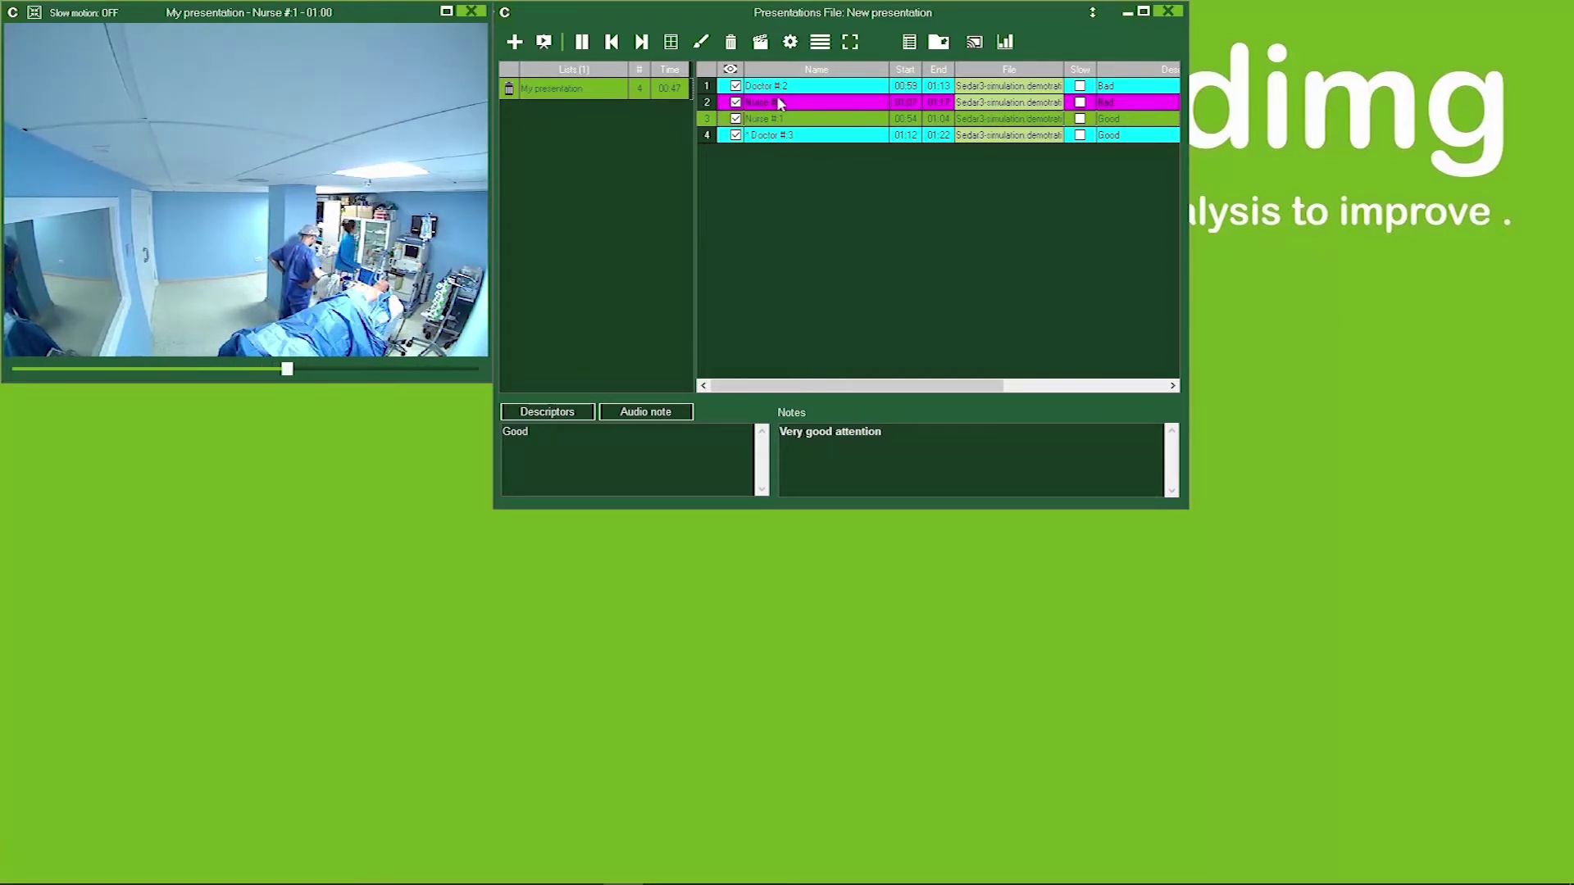
click(780, 89)
click(779, 119)
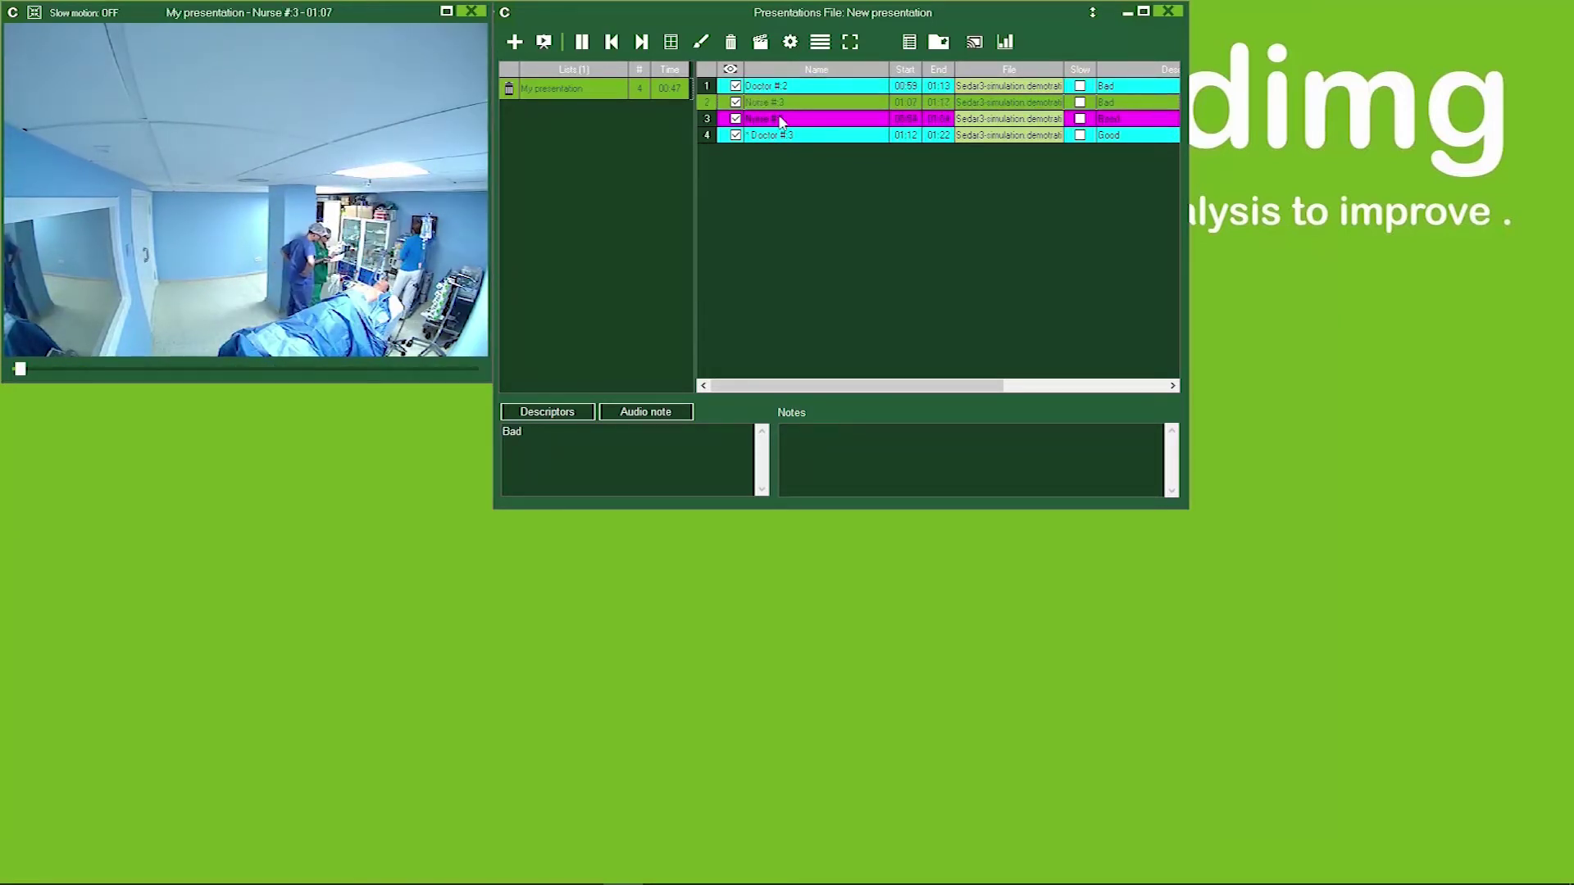
click(781, 138)
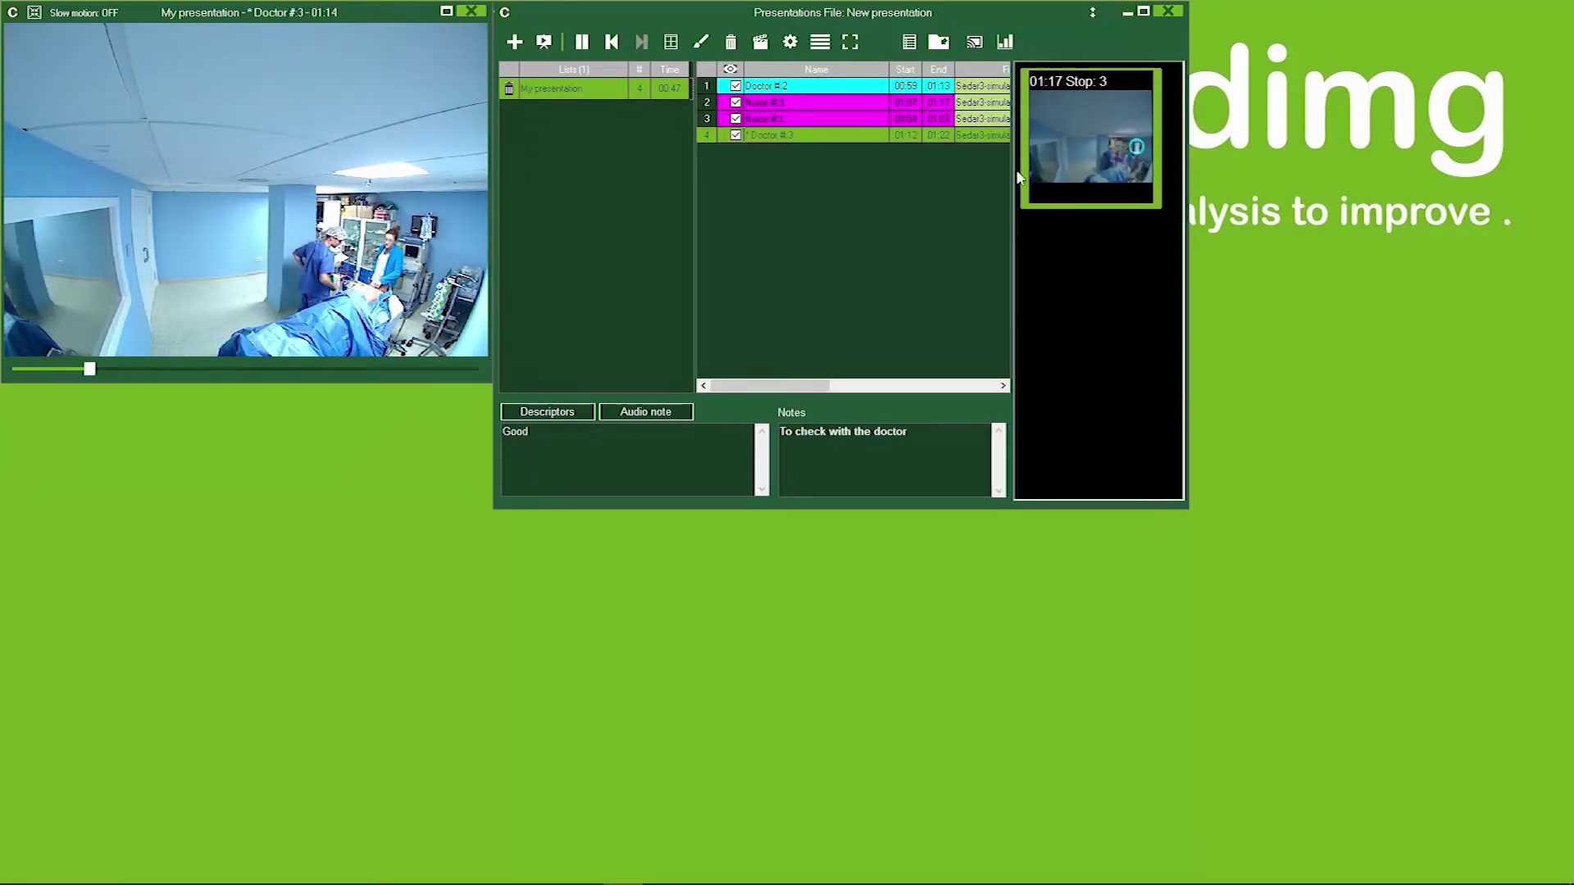
click(1167, 10)
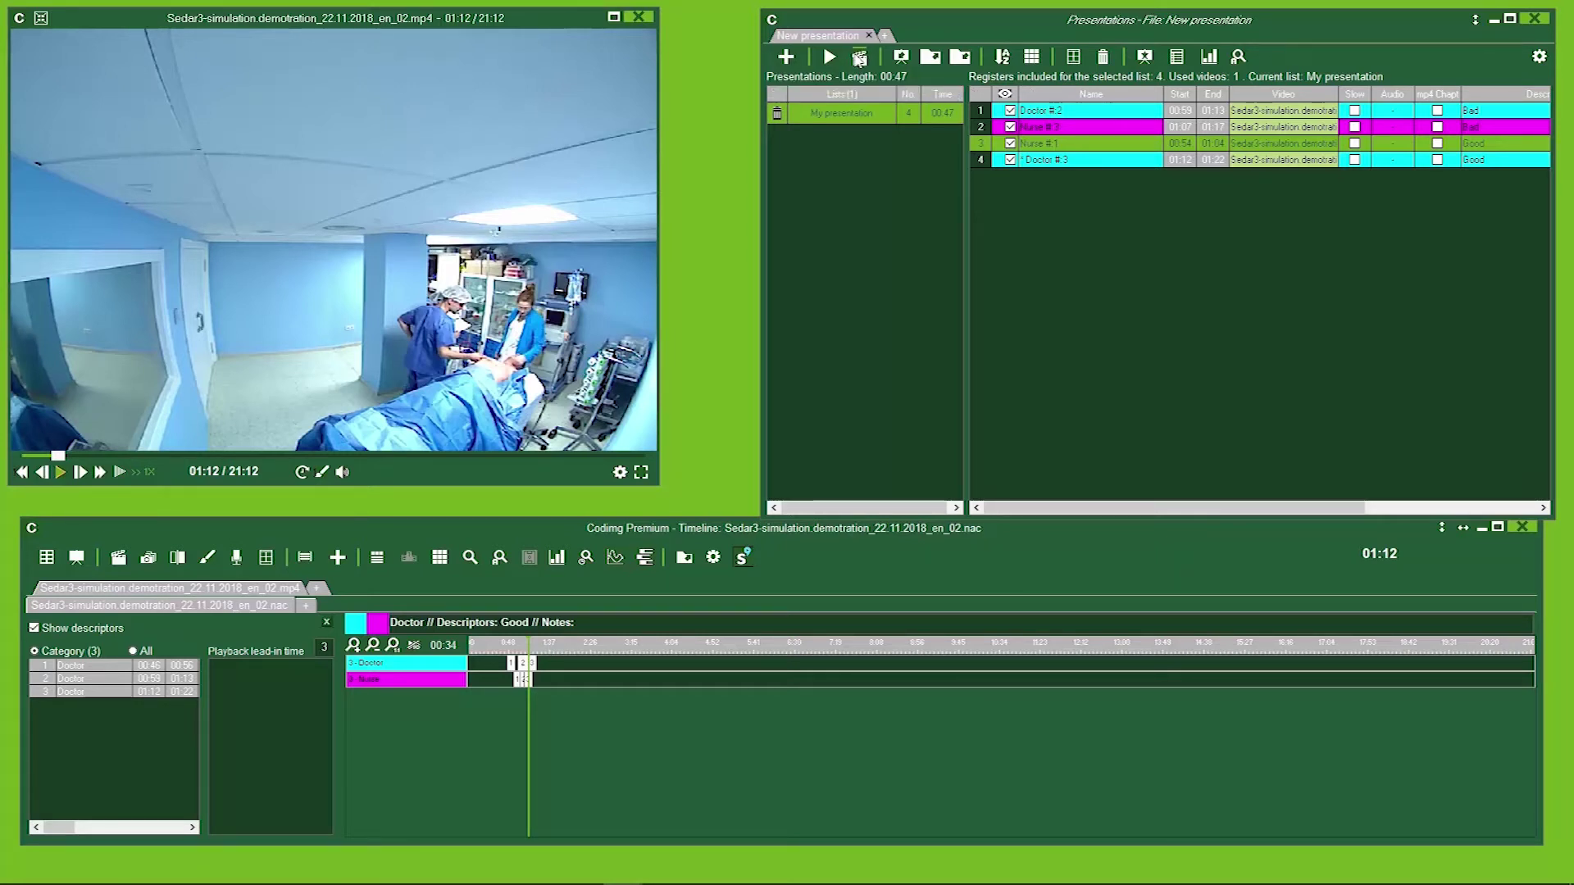
- Produce an mp4 video of the presentation in 1080p (1920x1080) quality and save it as My new video
click(859, 58)
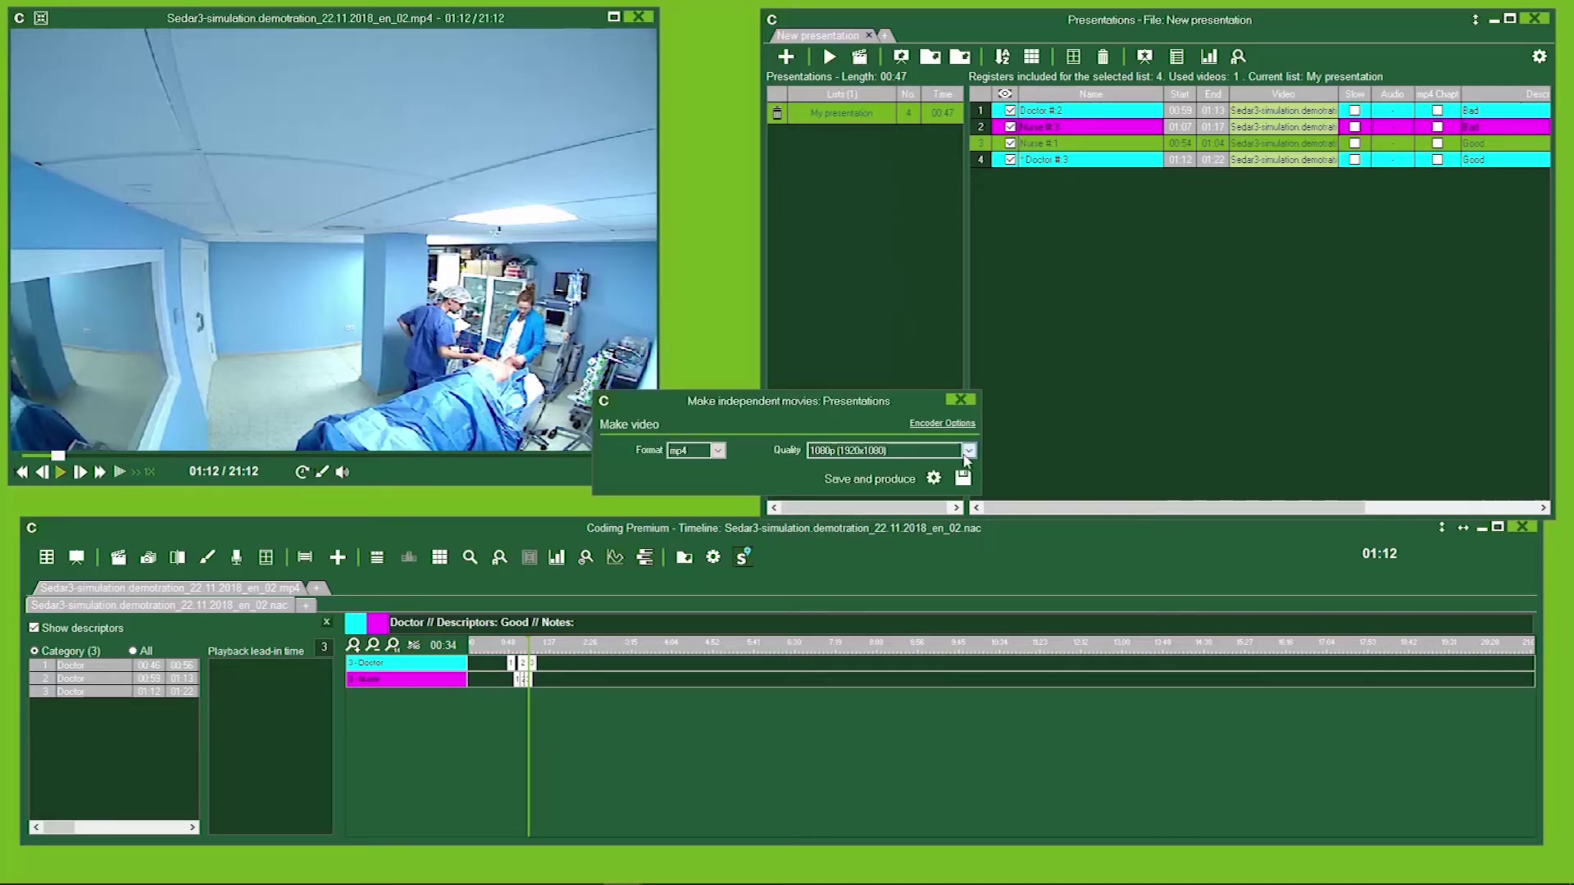
click(968, 450)
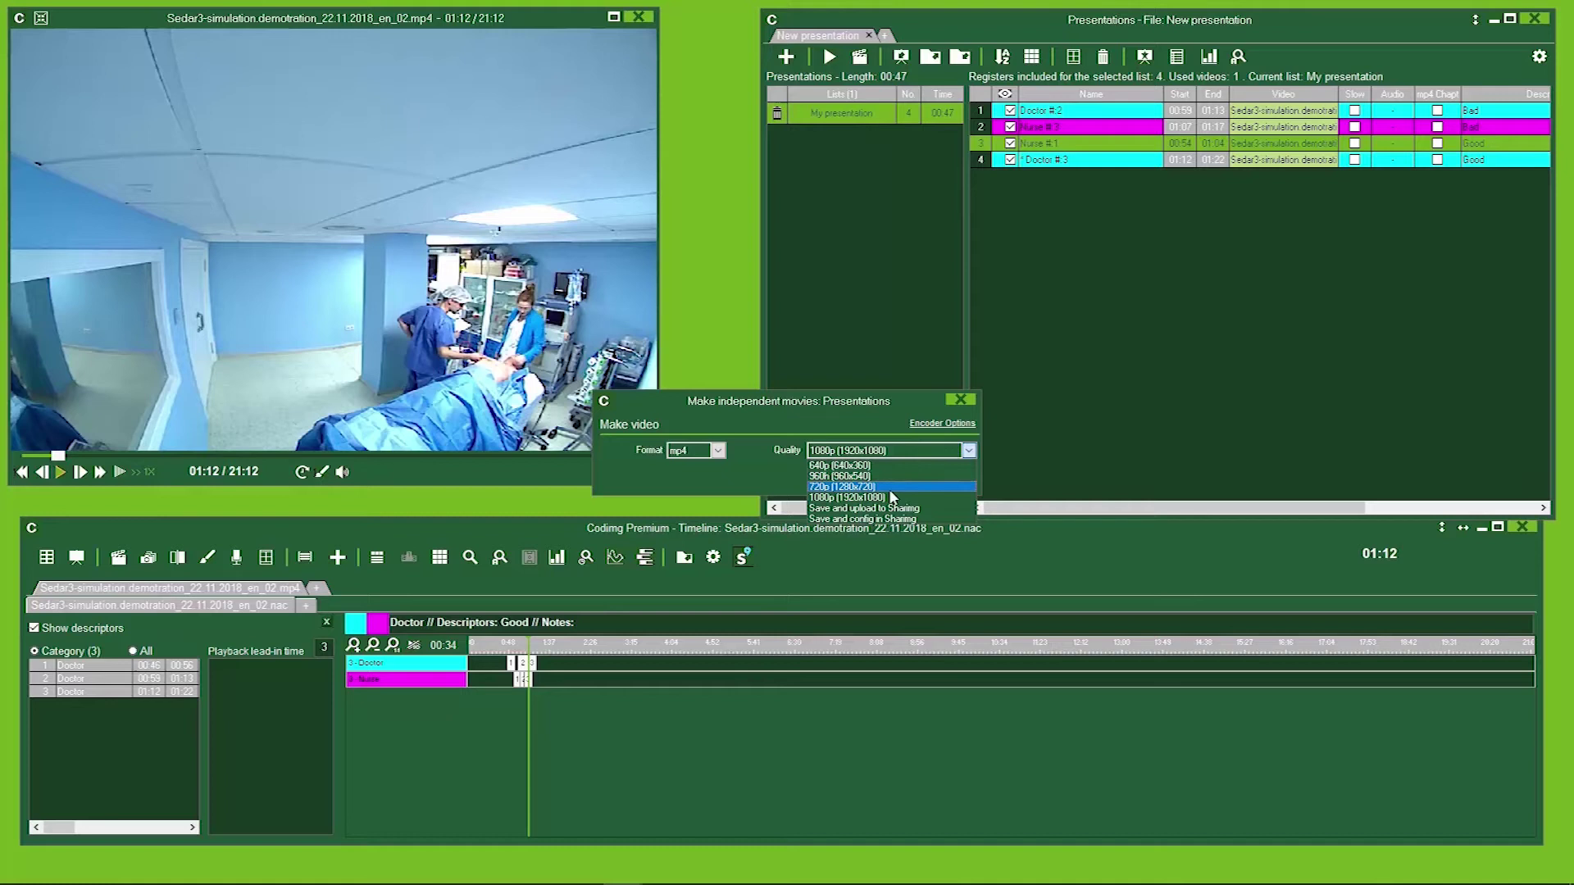
click(967, 449)
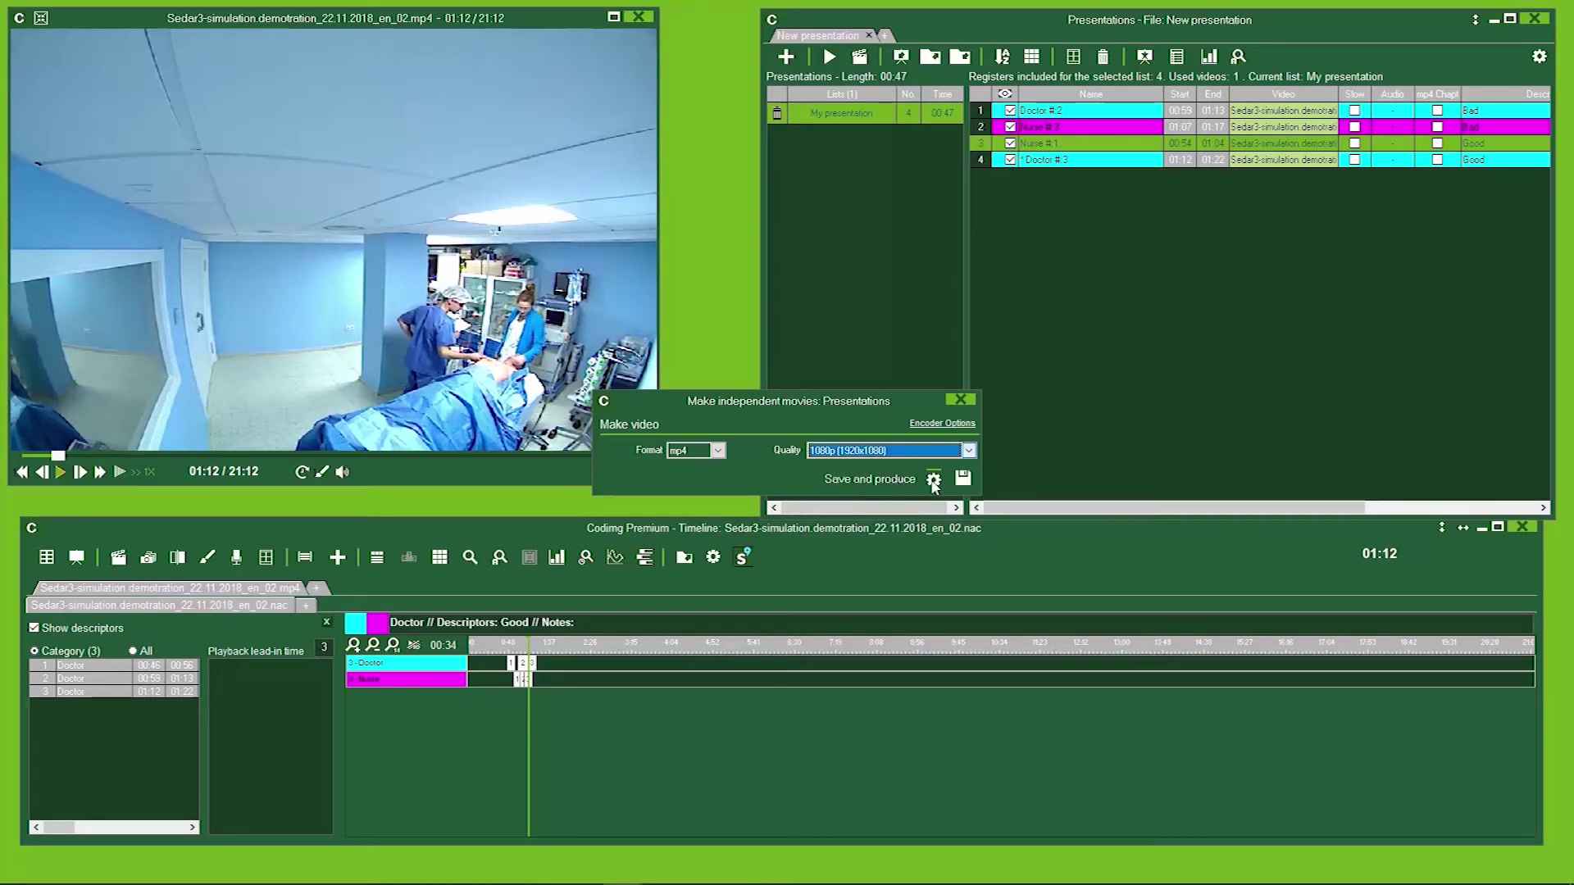
click(933, 478)
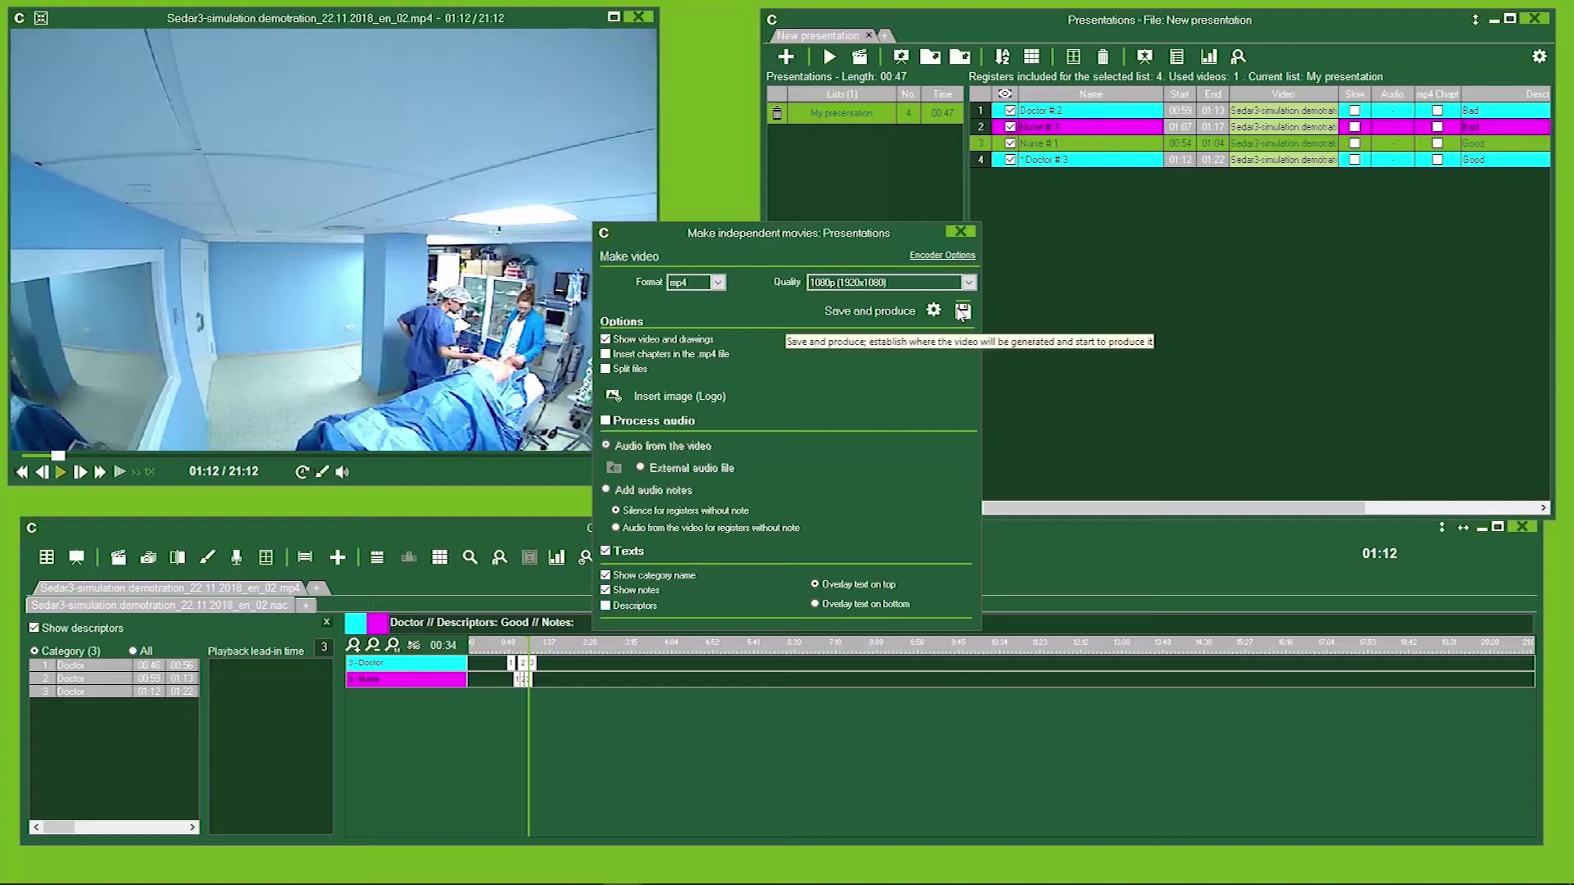
click(962, 312)
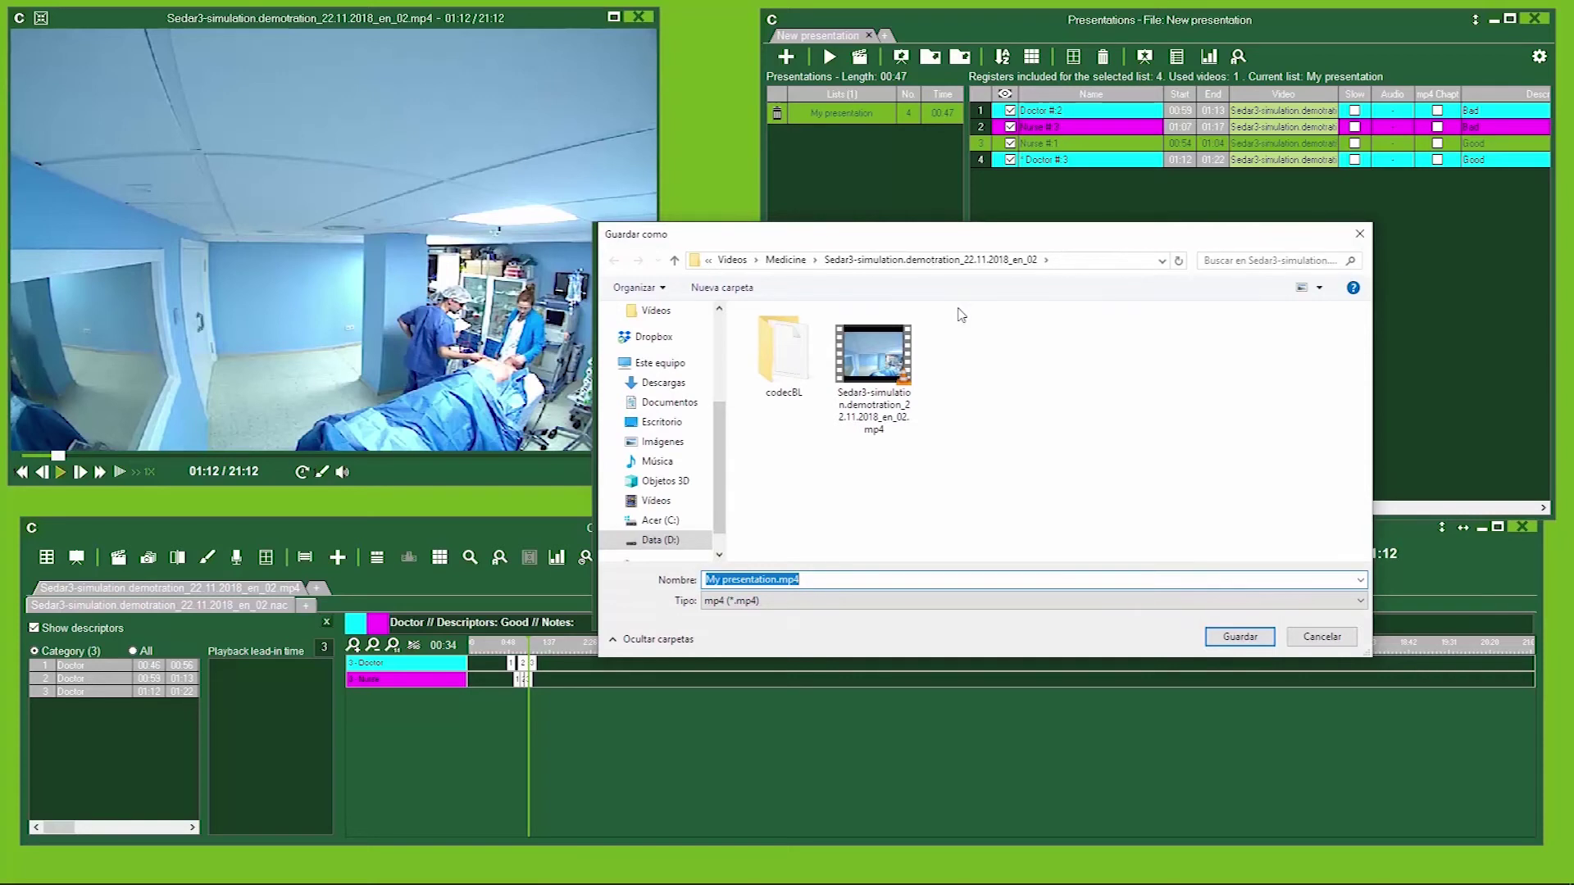
text(My new video)
click(1248, 642)
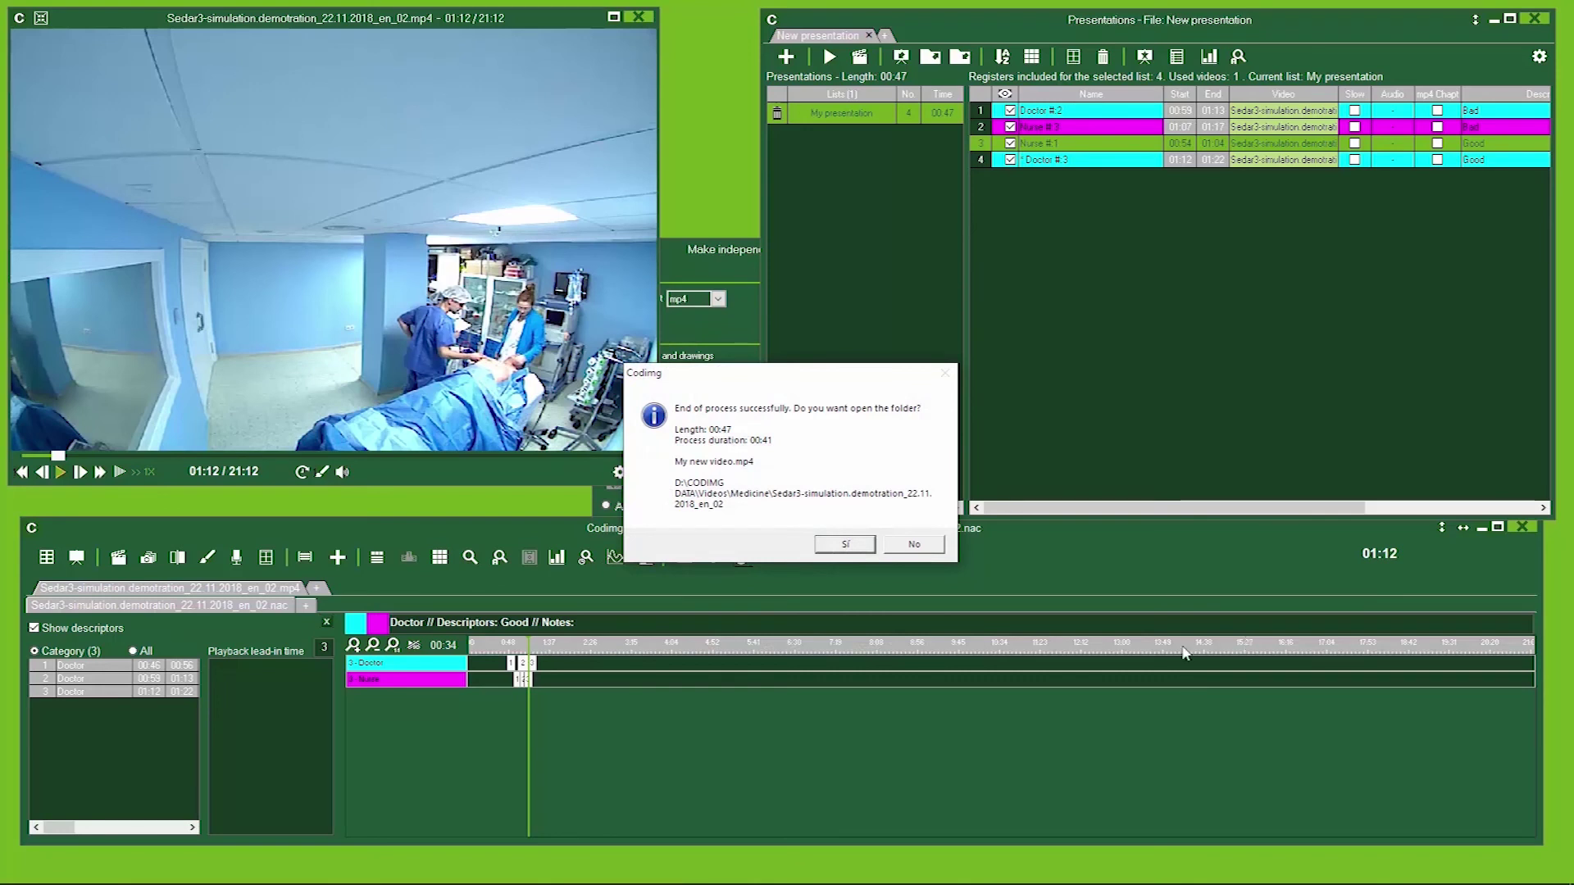
- Open the output folder, play My new video.mp4 in VLC and skip ahead through its clips to check the overlaid texts
click(846, 544)
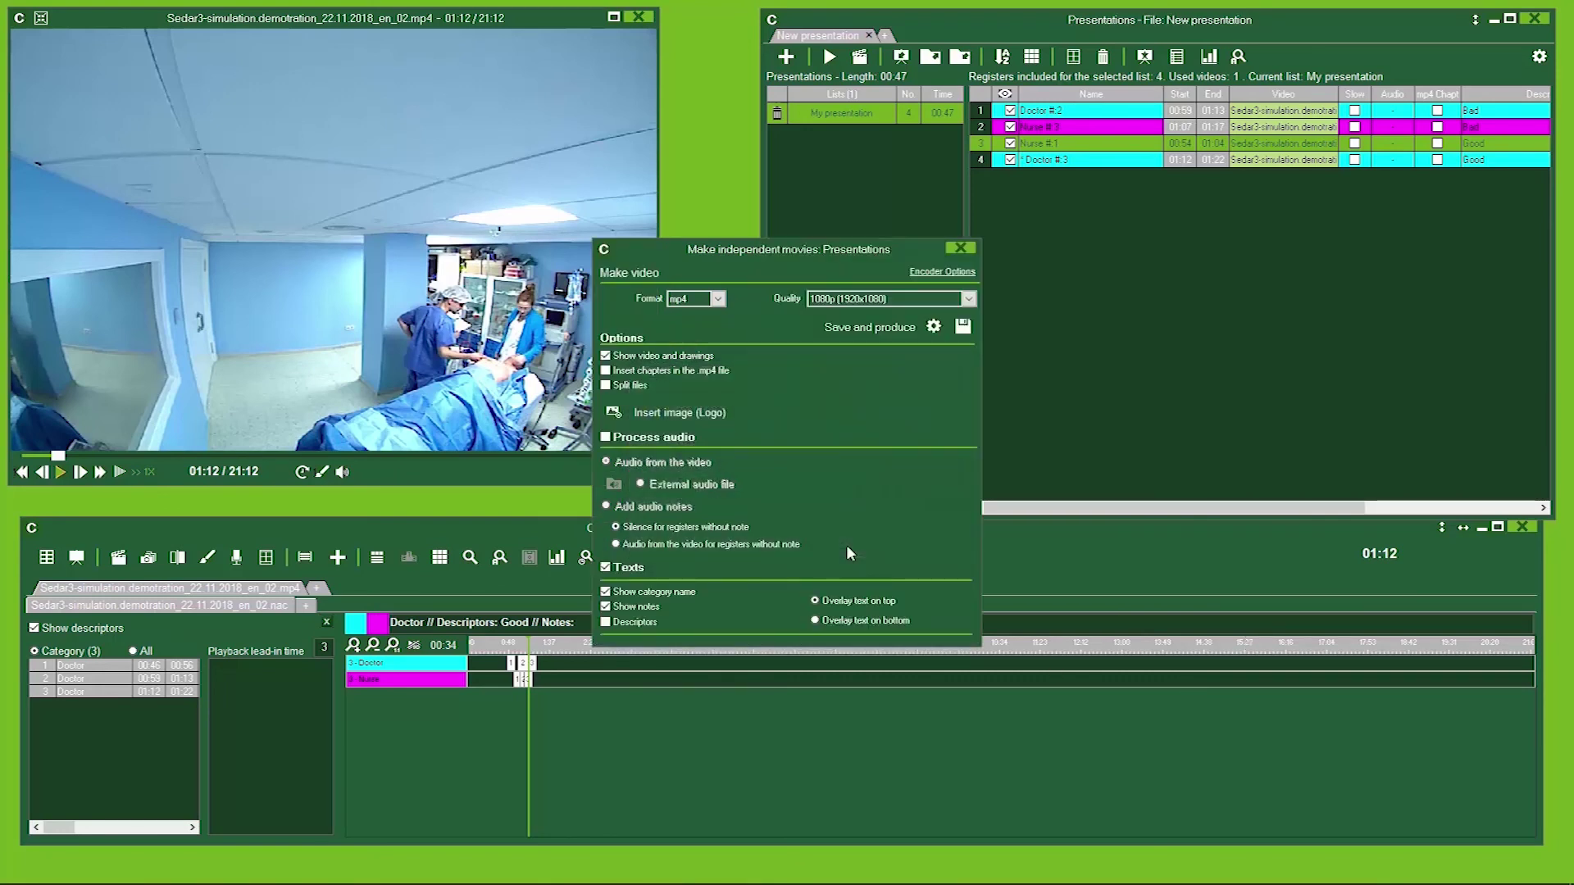
click(540, 438)
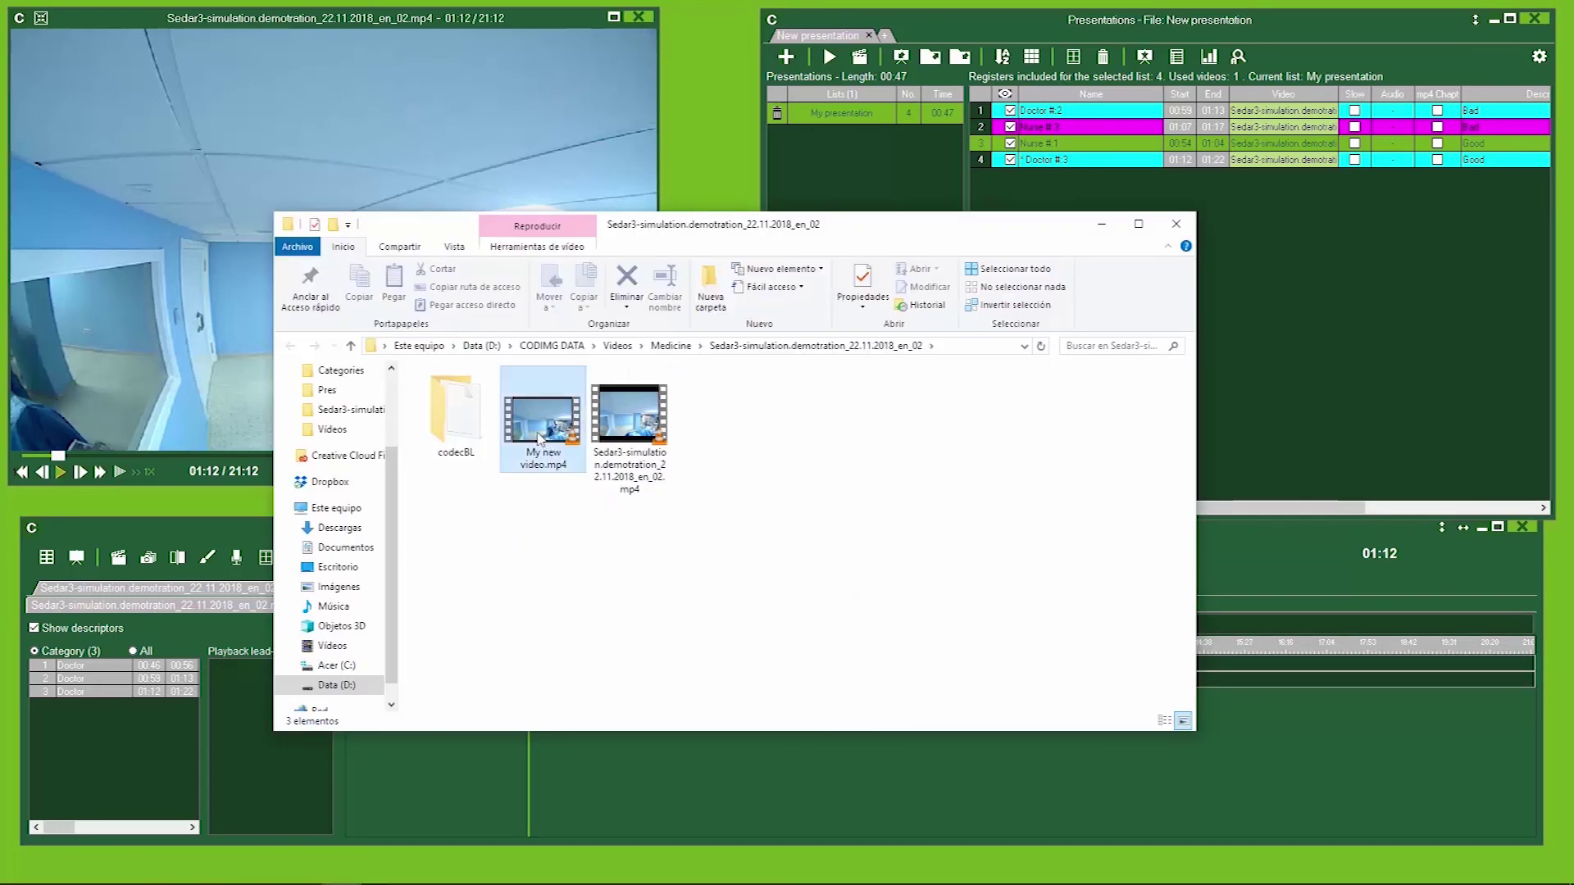
double_click(540, 439)
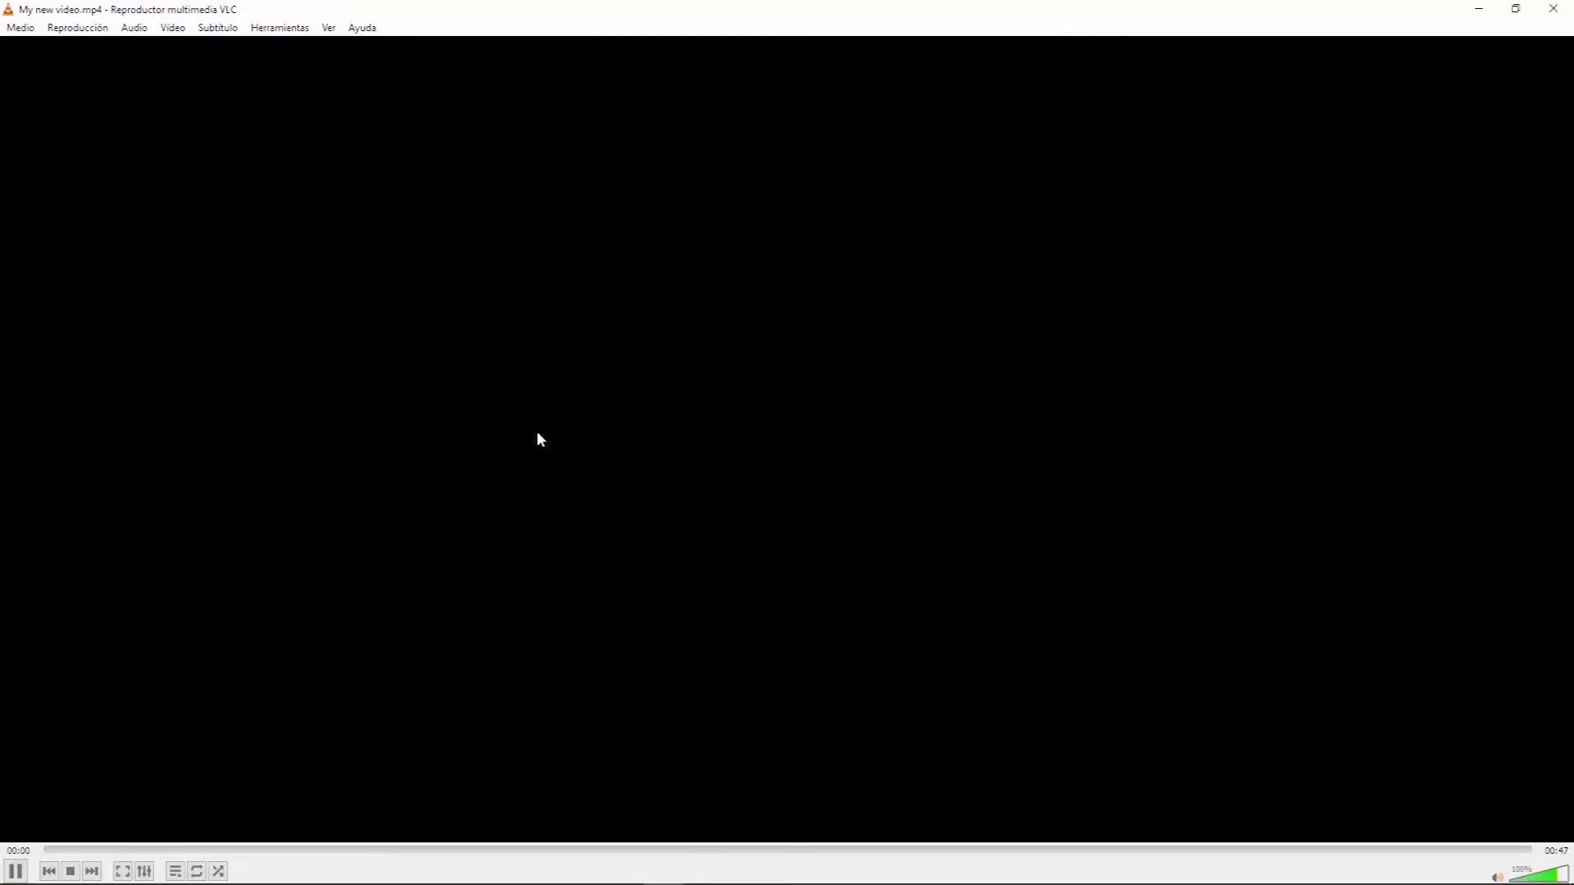
click(340, 850)
click(673, 849)
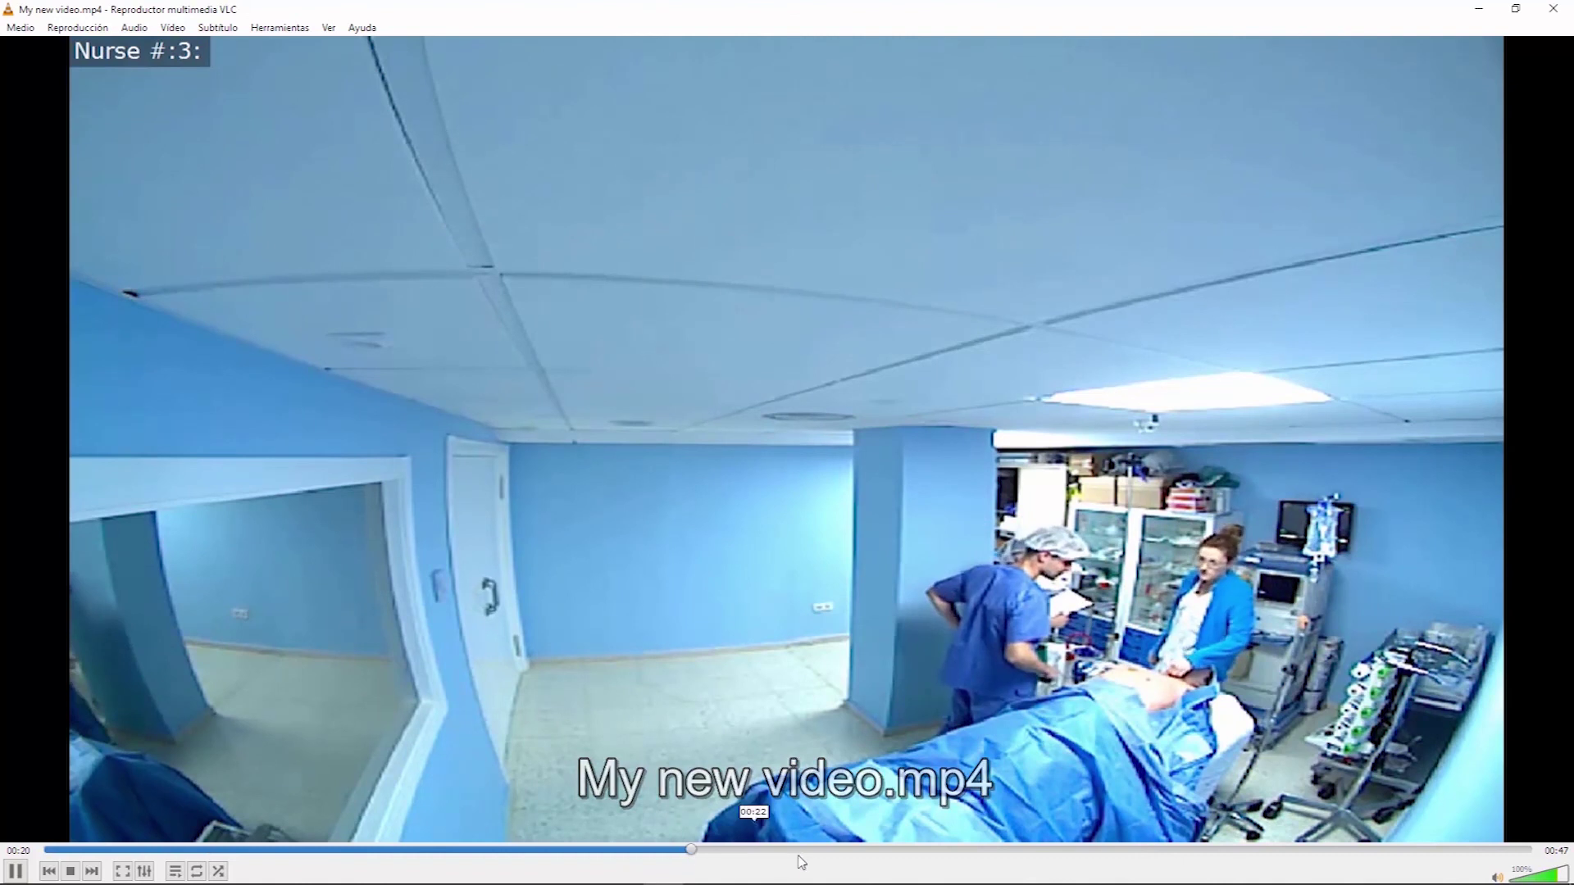
click(1038, 858)
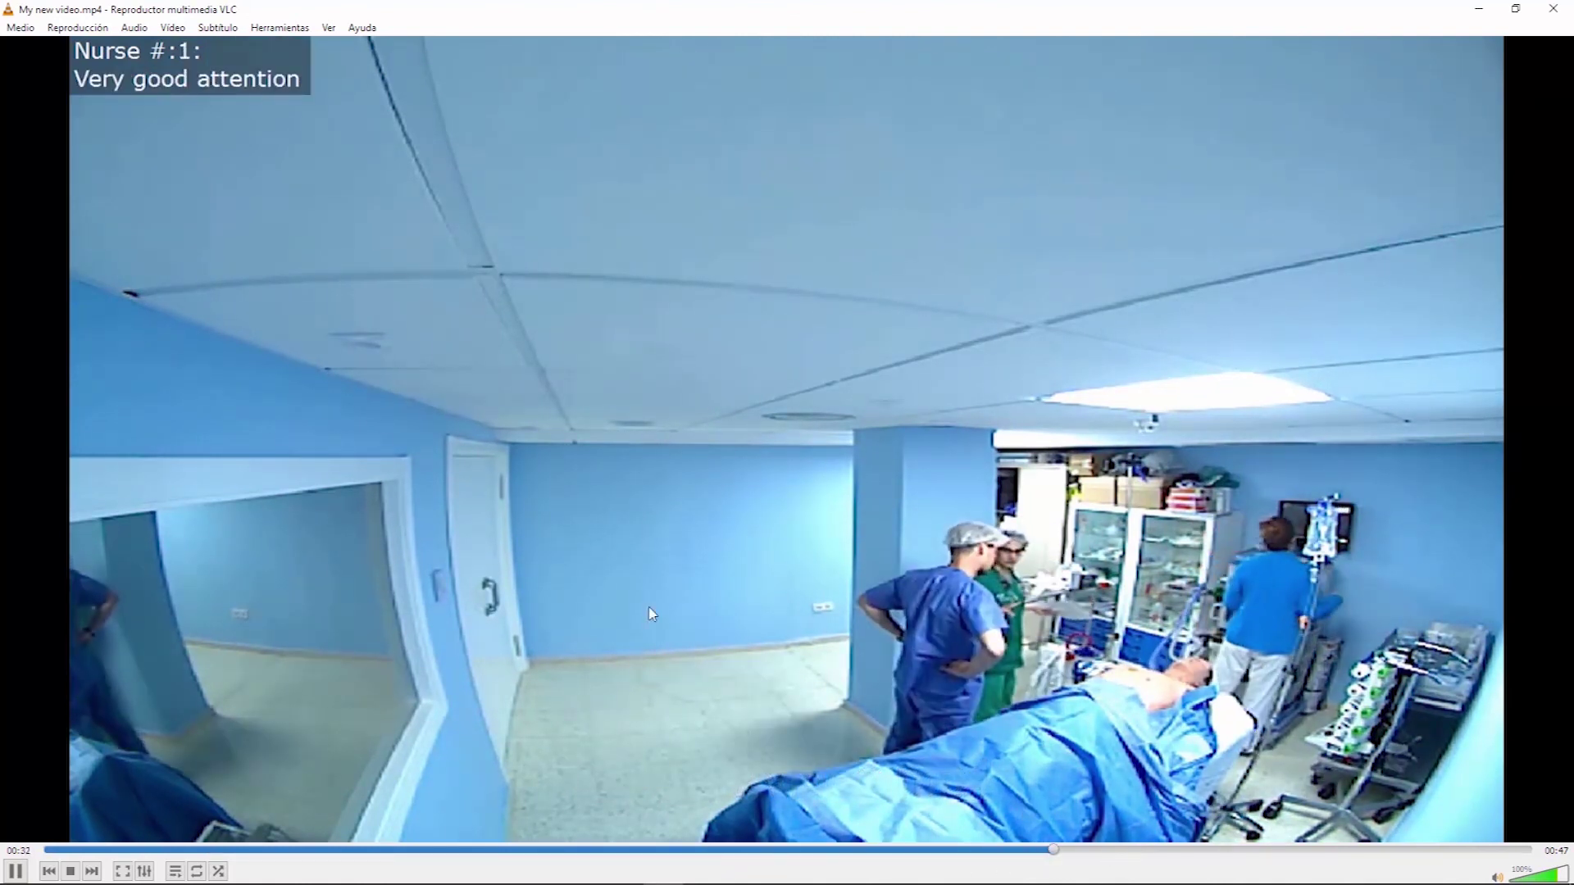